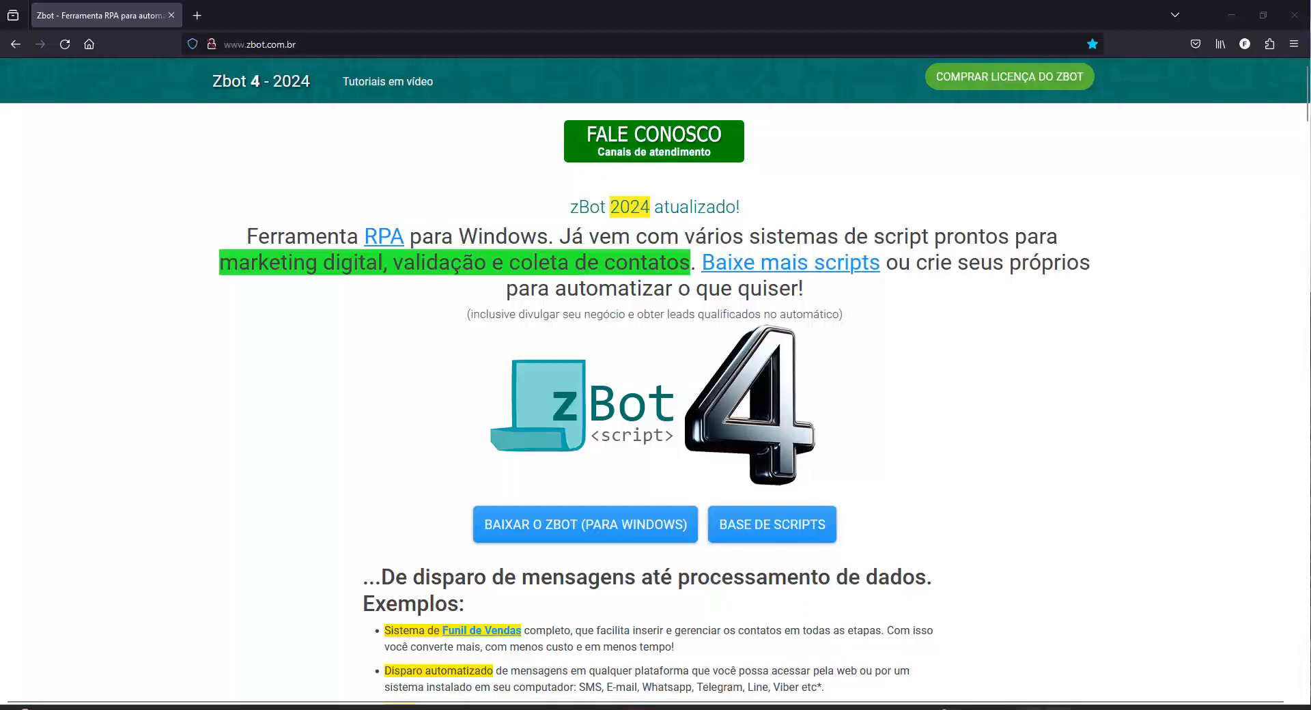
# - Switch to the zBot 4 application and close its internal web browser window
pyautogui.moveTo(1058, 709)
pyautogui.click(1066, 654)
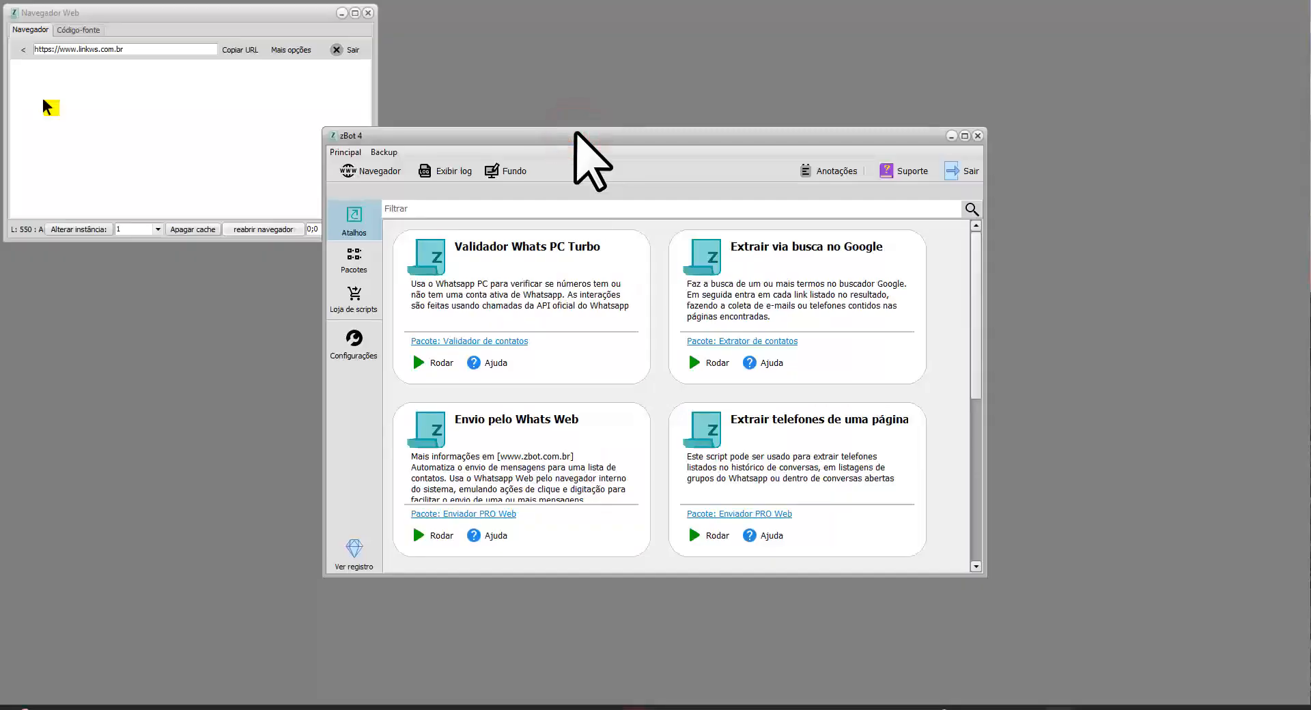
pyautogui.click(368, 13)
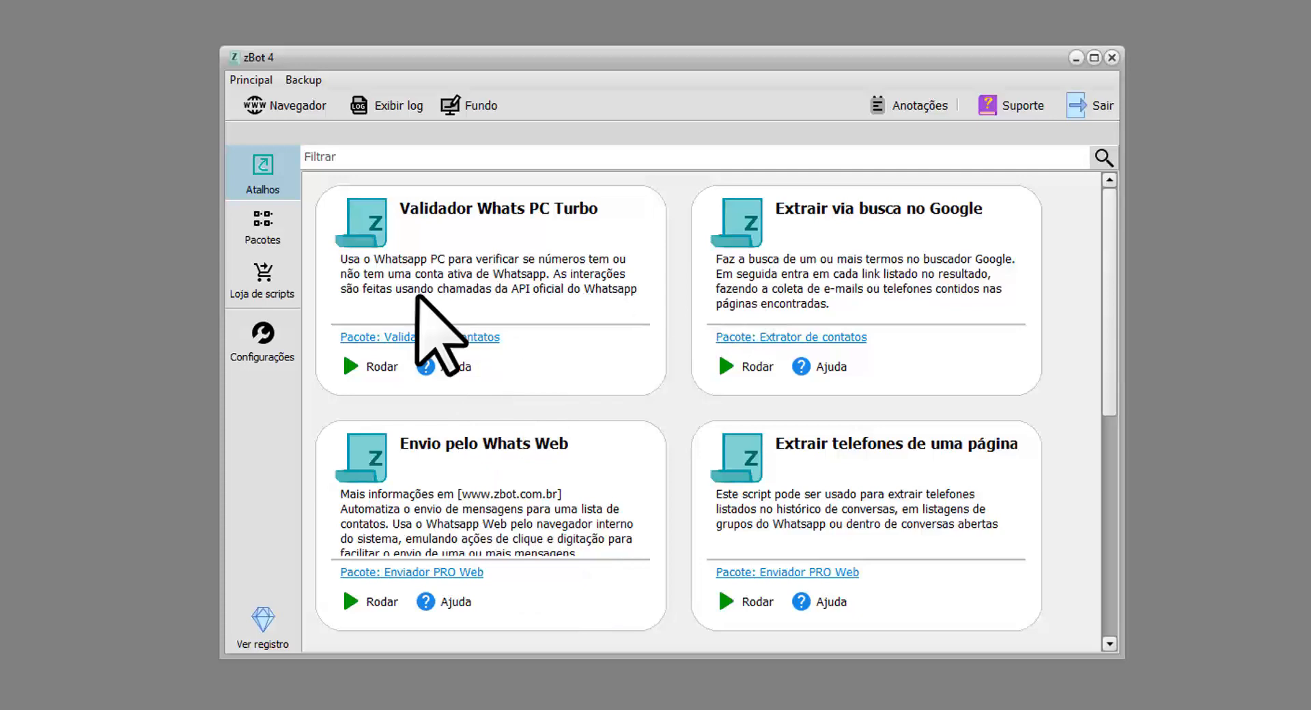
# - Open the Enviador PRO Web package and toggle the shortcut of the Extrair telefones de uma página script off and on again
pyautogui.click(272, 236)
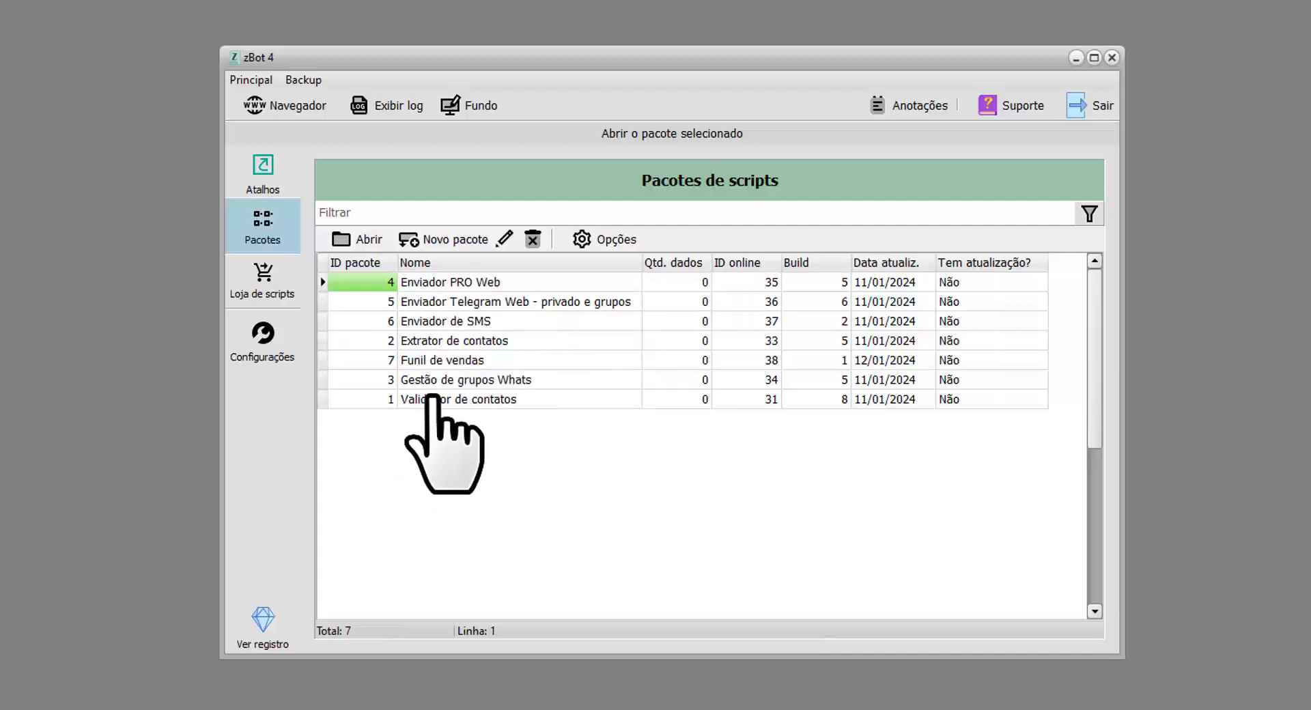
pyautogui.click(463, 282)
pyautogui.doubleClick(493, 280)
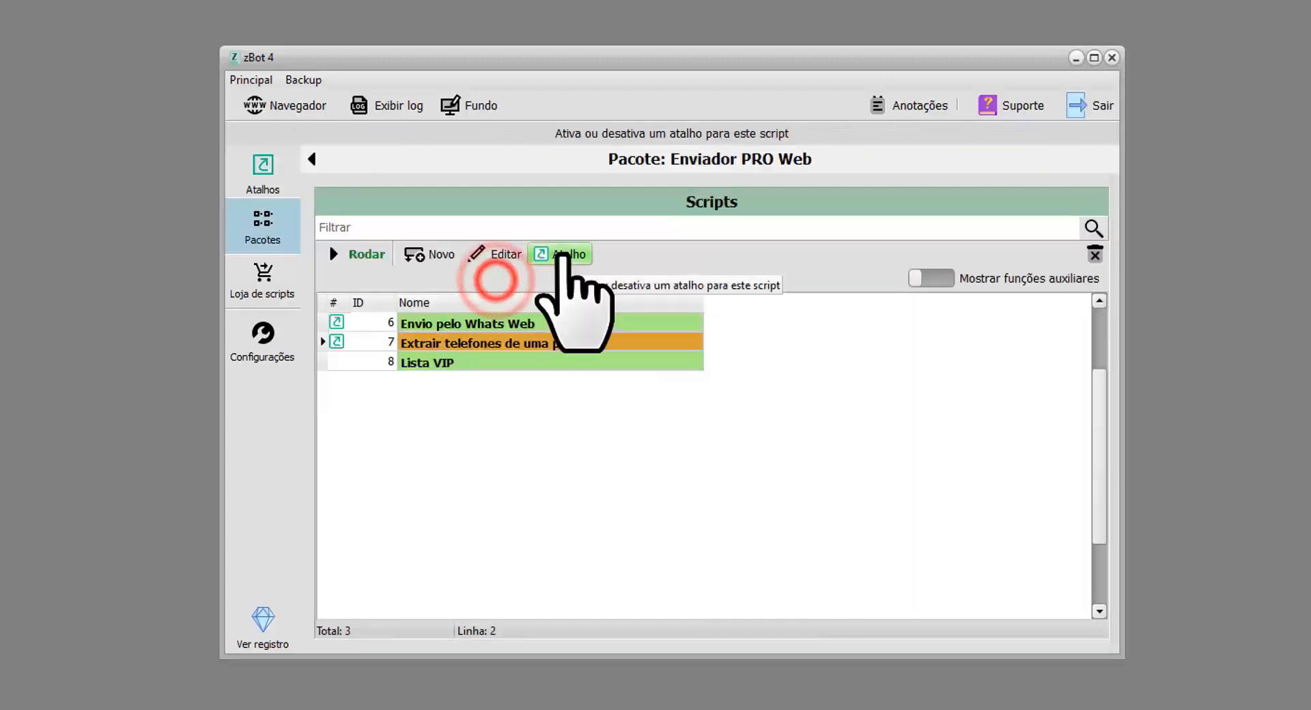
pyautogui.click(558, 256)
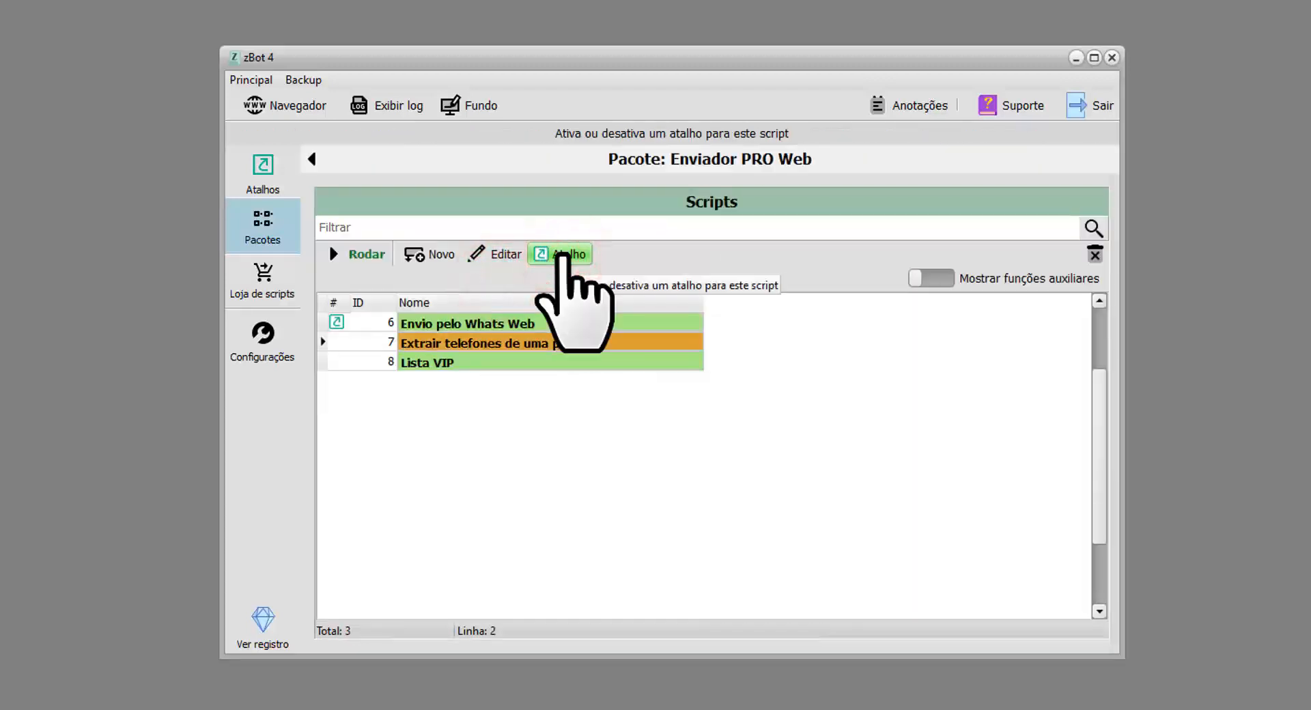
pyautogui.click(561, 256)
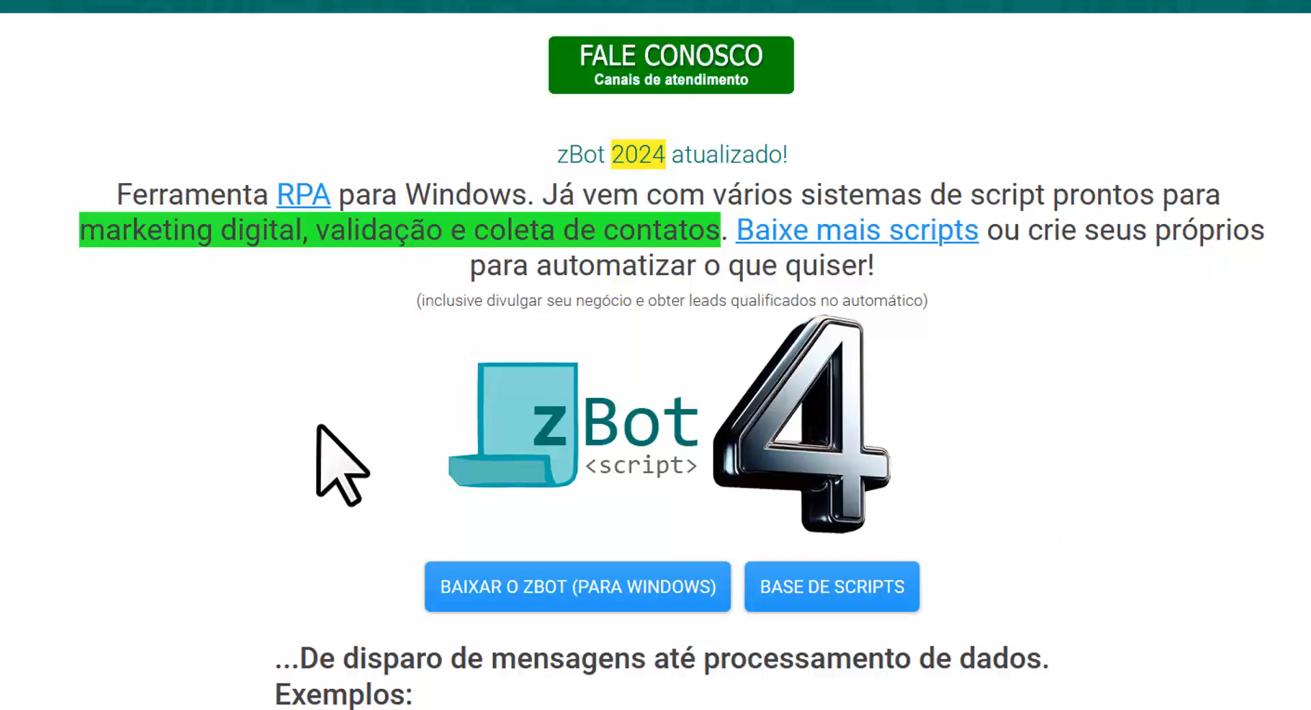
# - Examine the zbot.com.br home page in the browser, including the list of example uses and the screenshot of ready-made scripts
pyautogui.scroll(-2, 317, 442)
pyautogui.scroll(-2, 318, 443)
pyautogui.scroll(-2, 266, 489)
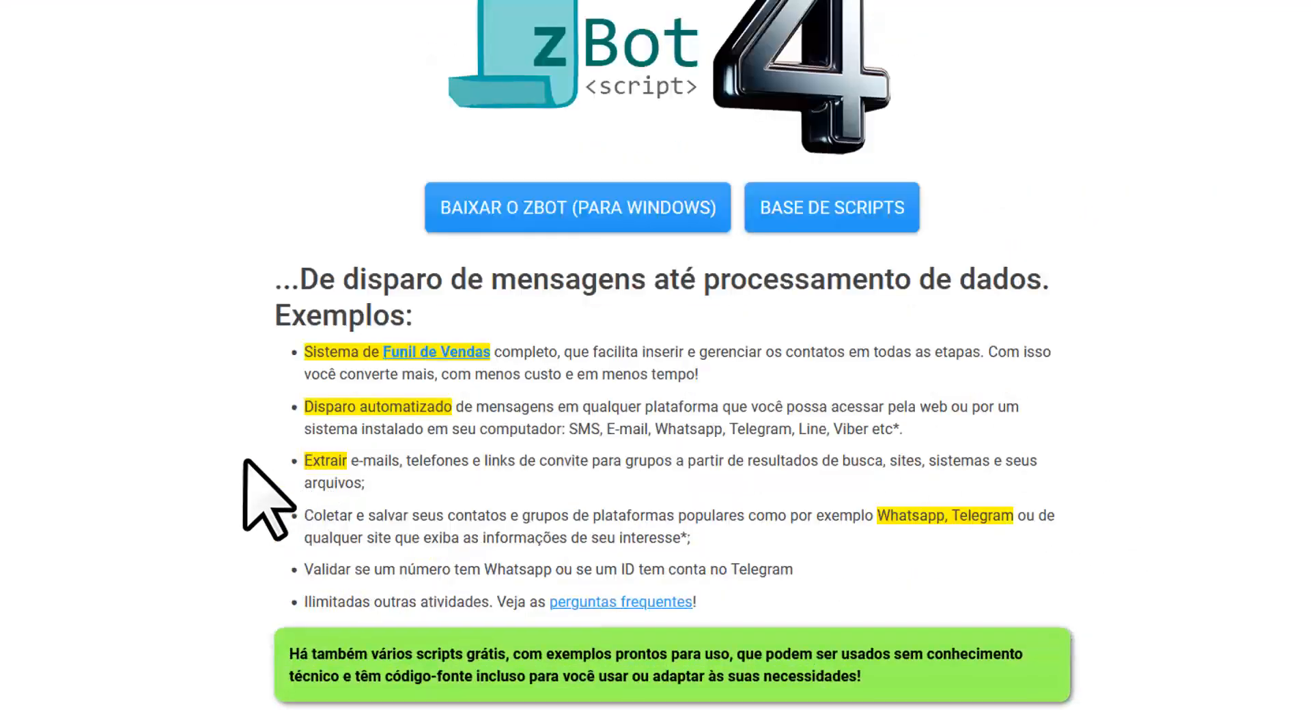
pyautogui.scroll(-2, 244, 461)
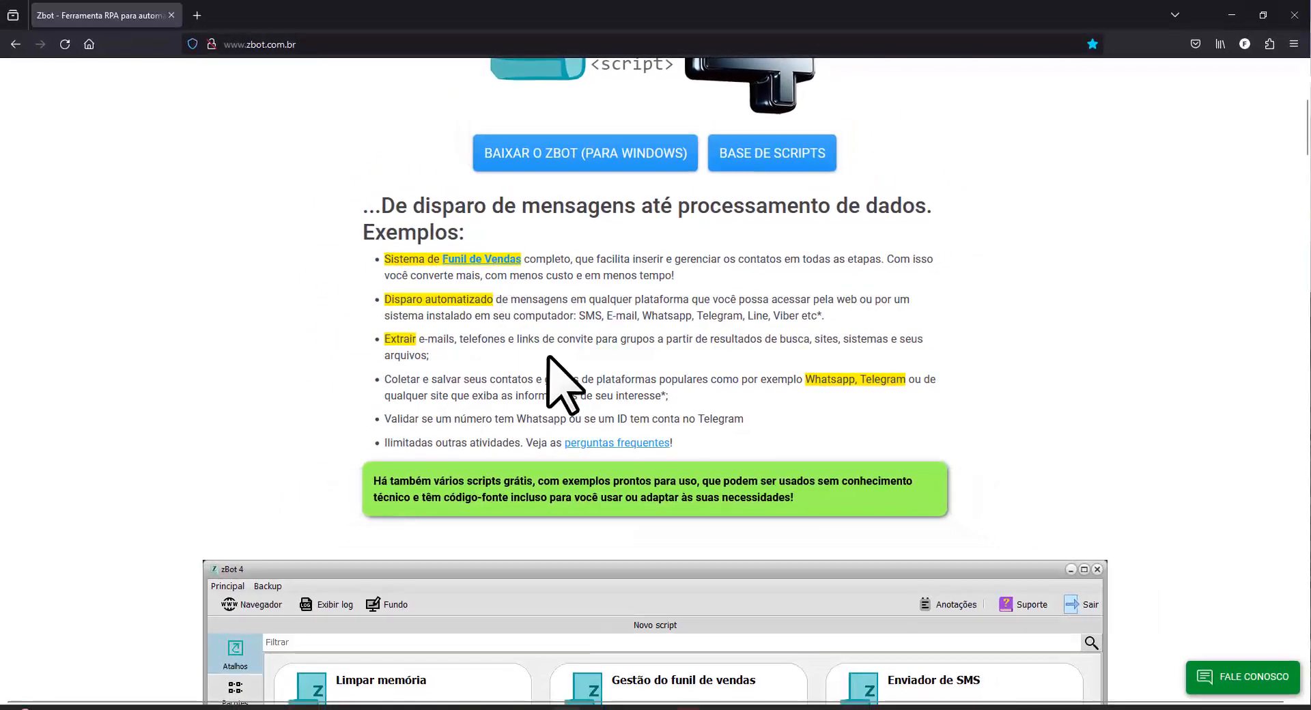
pyautogui.scroll(-5, 548, 356)
pyautogui.scroll(-4, 546, 432)
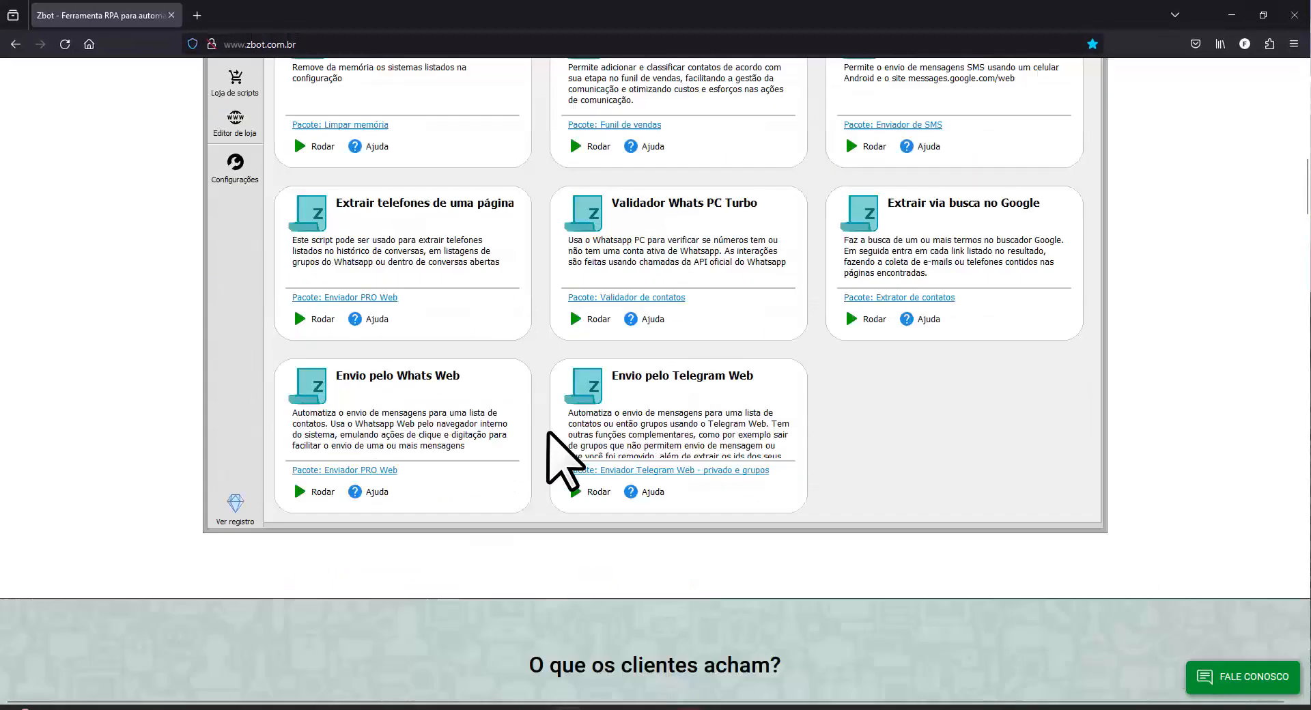
pyautogui.scroll(1, 548, 432)
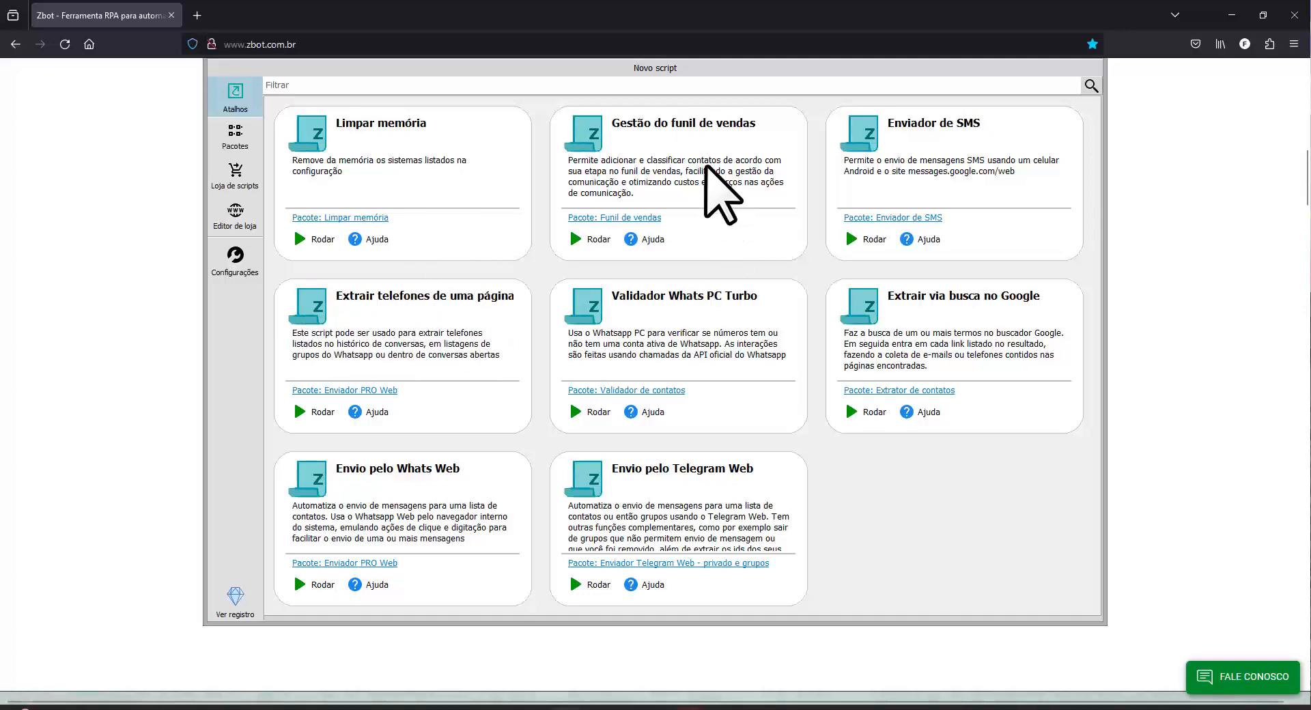
pyautogui.scroll(-3, 666, 153)
pyautogui.scroll(10, 668, 169)
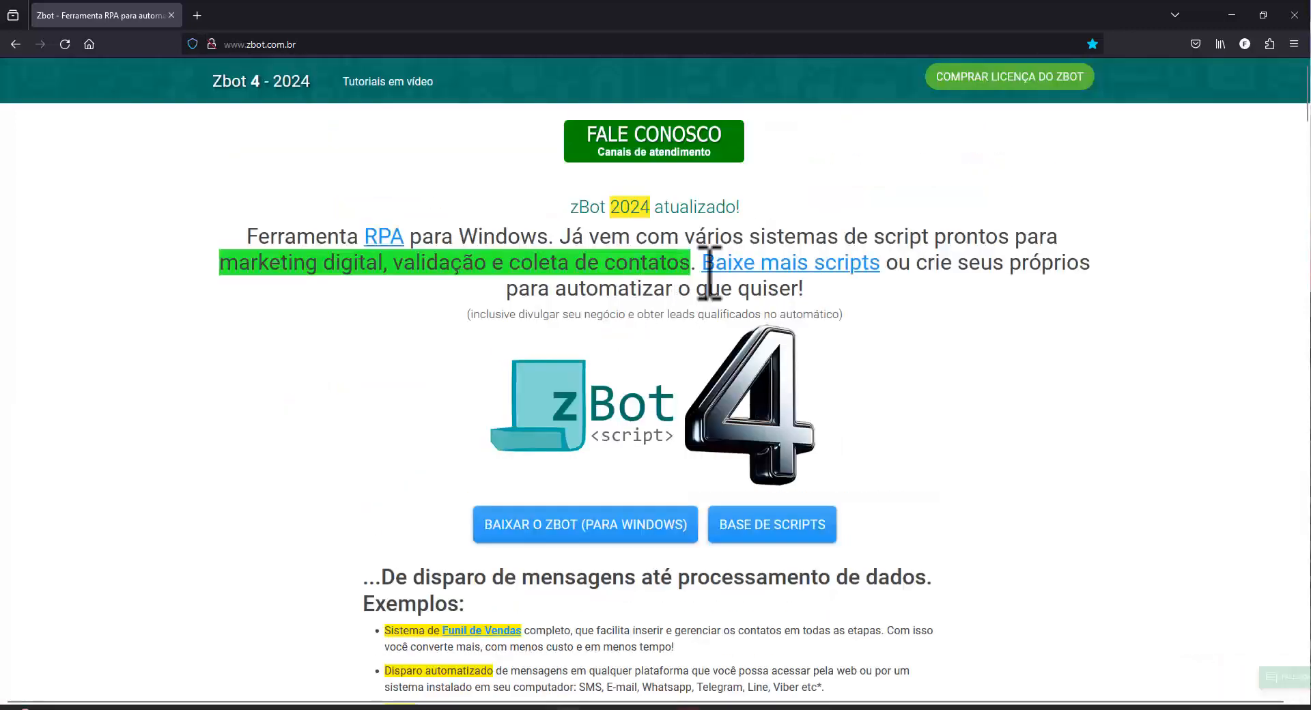
# - Open the website's script base and look through the available zBot packages
pyautogui.click(759, 524)
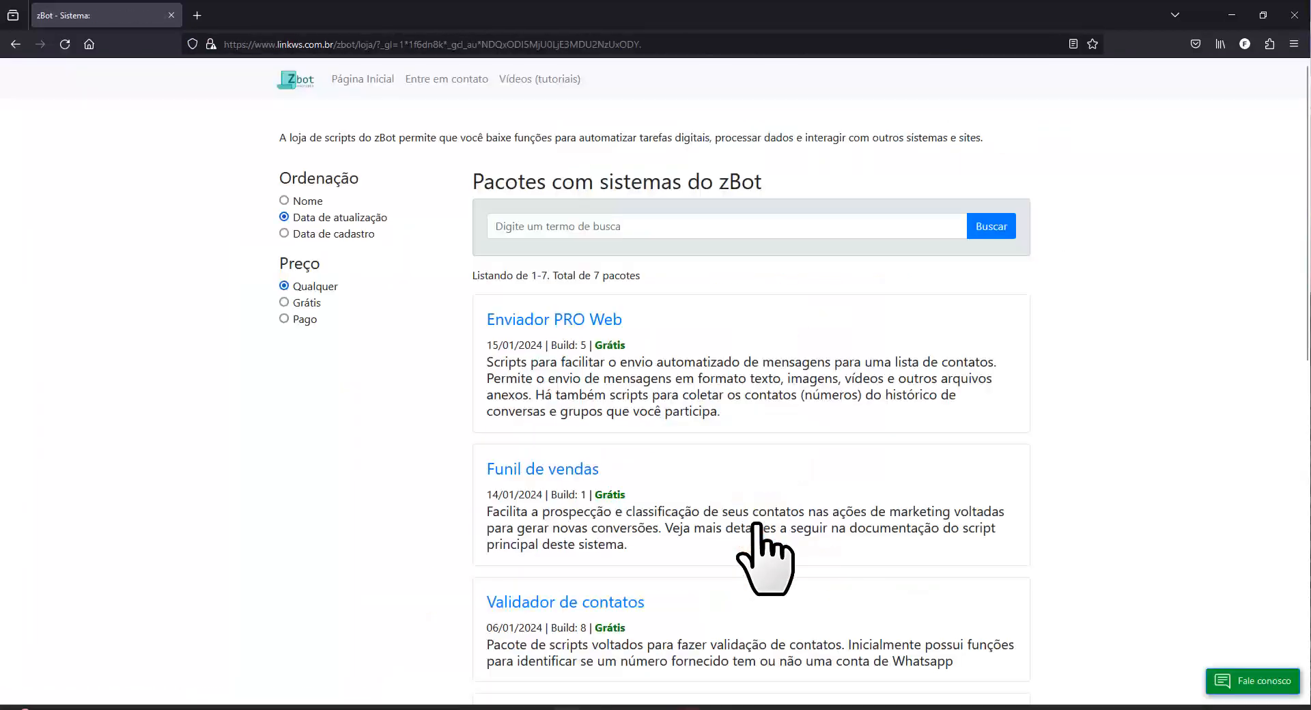
pyautogui.scroll(-5, 750, 347)
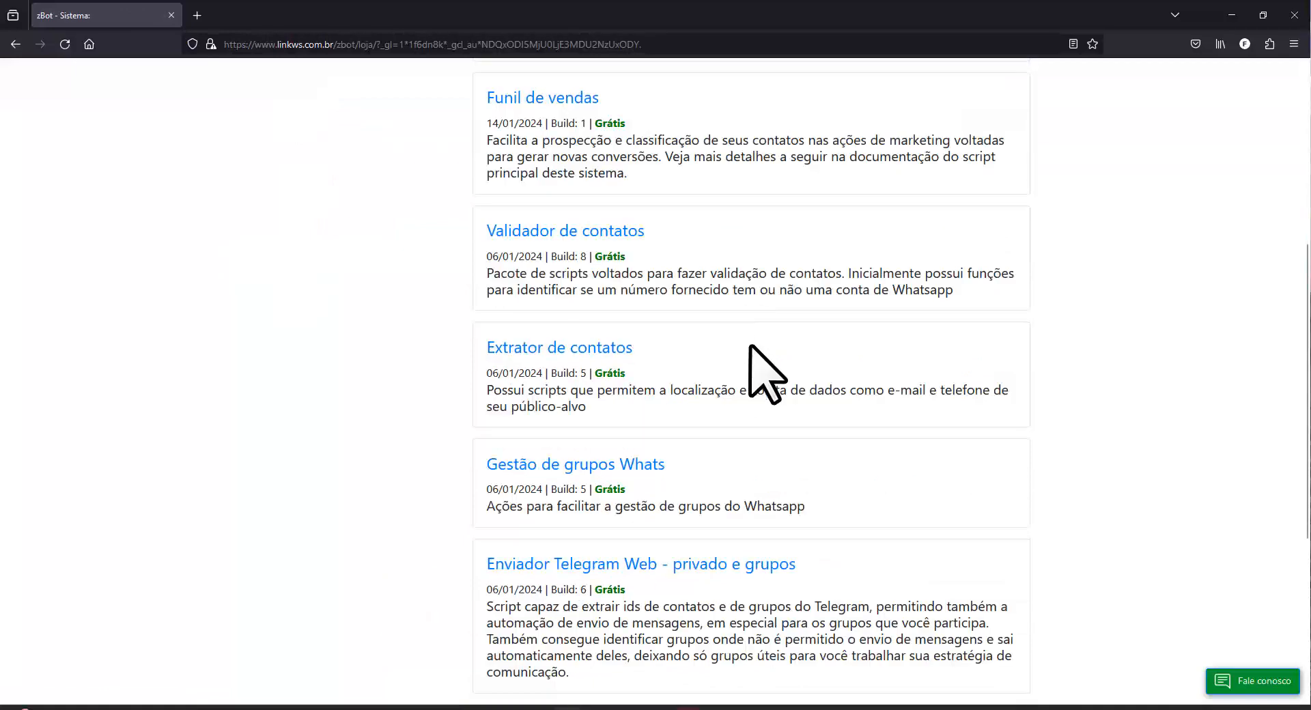
pyautogui.scroll(-3, 750, 346)
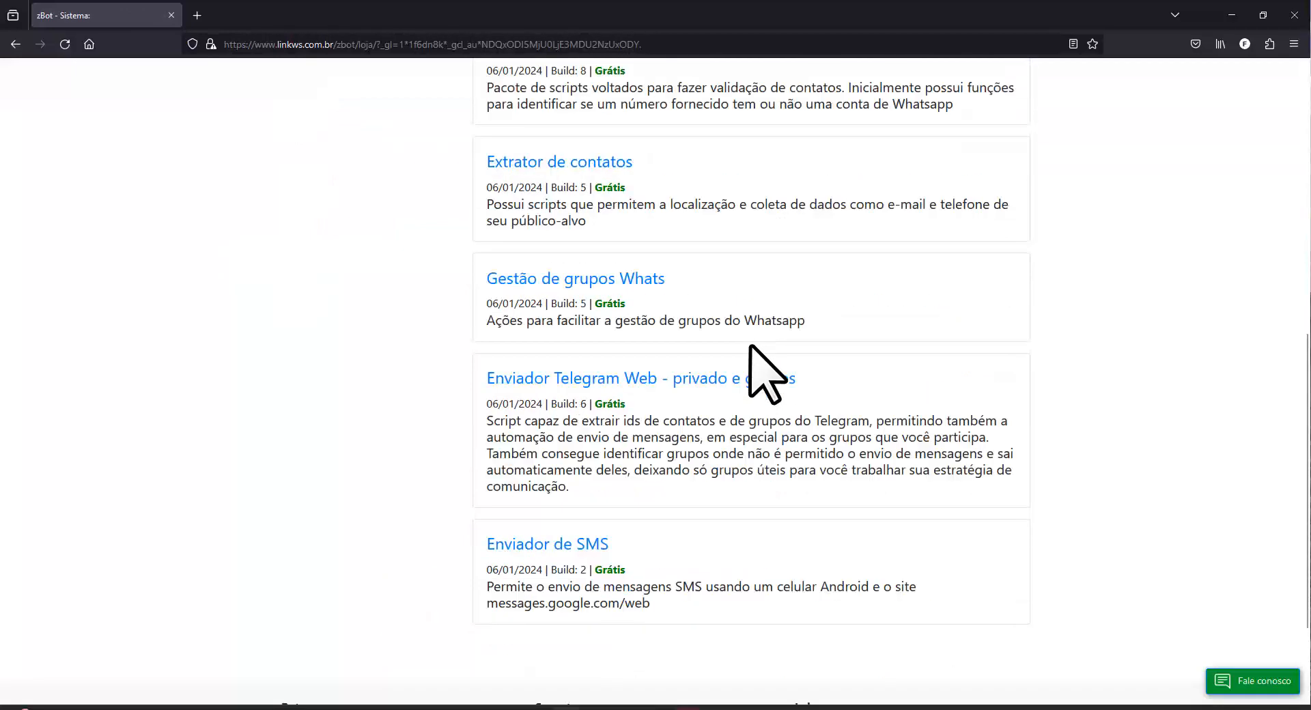
# - Open the Enviador de SMS details and review its description, video tutorial, help and general terms
pyautogui.click(566, 542)
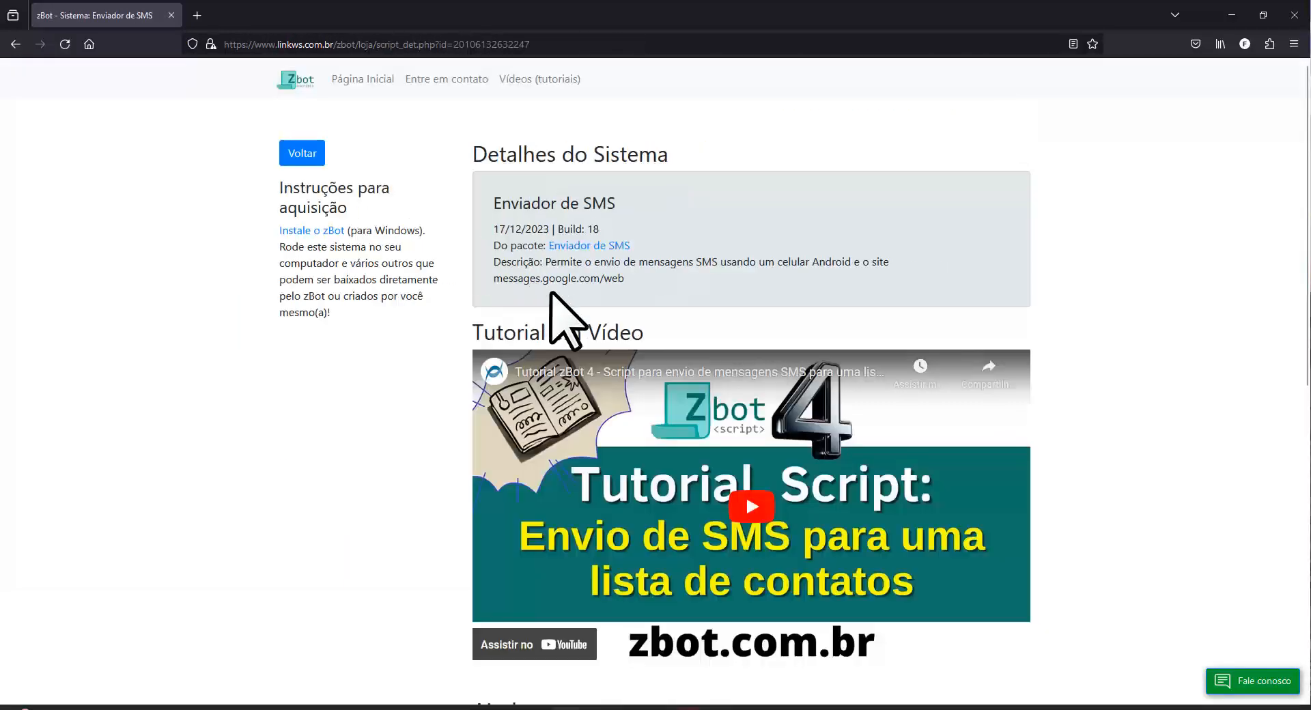
pyautogui.scroll(-6, 704, 287)
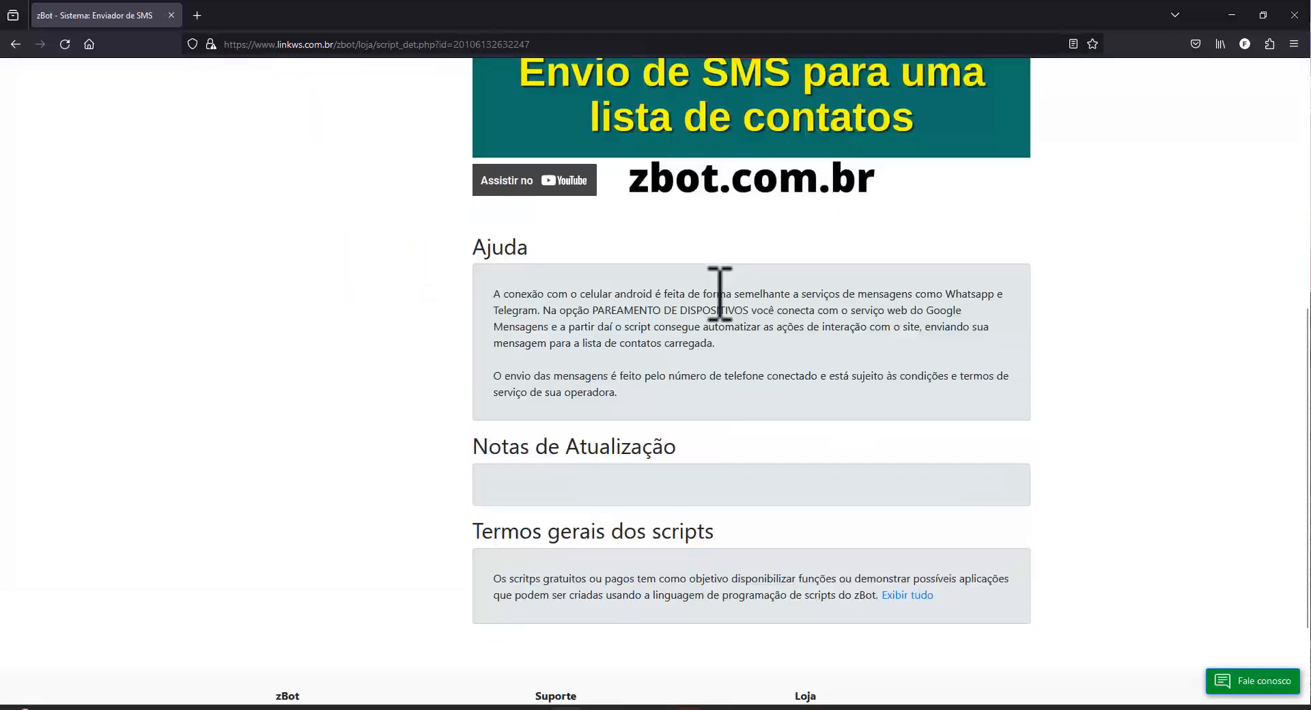
pyautogui.scroll(-2, 720, 294)
pyautogui.scroll(8, 717, 328)
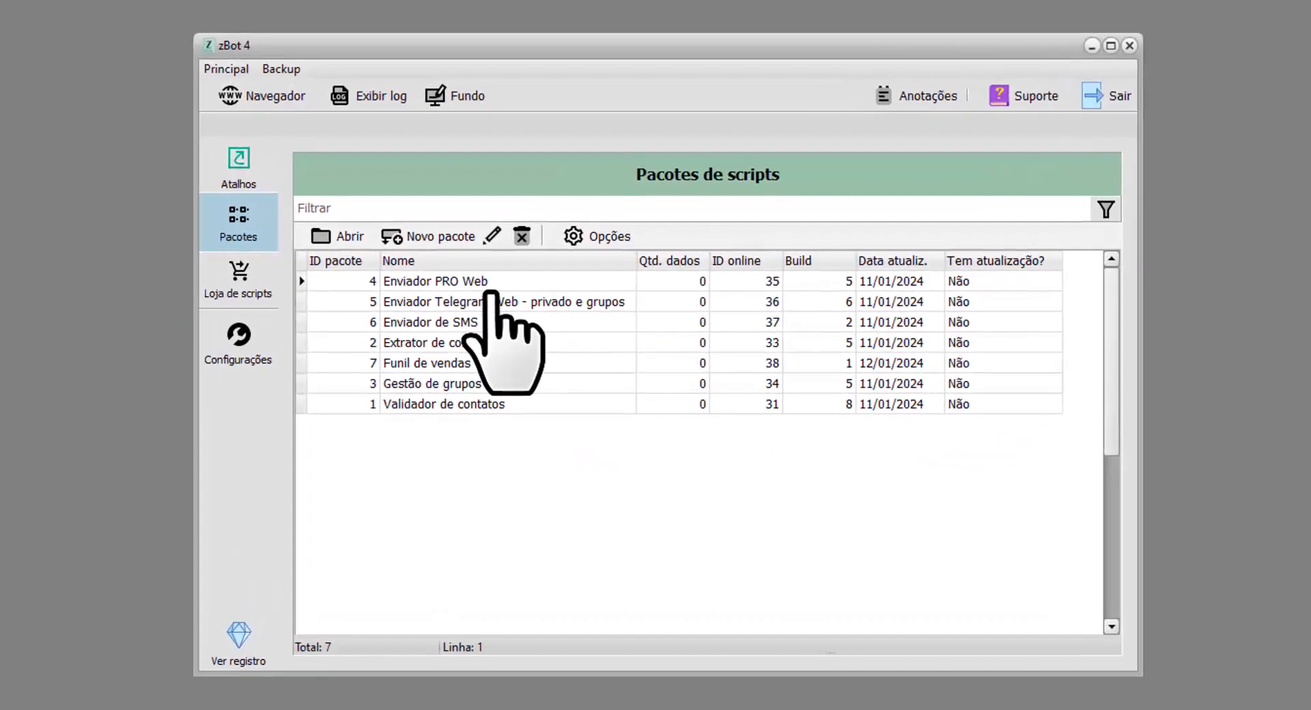
# - Back in zBot 4, open the Extrator de contatos package and run its Extrair via busca no Google script
pyautogui.click(492, 302)
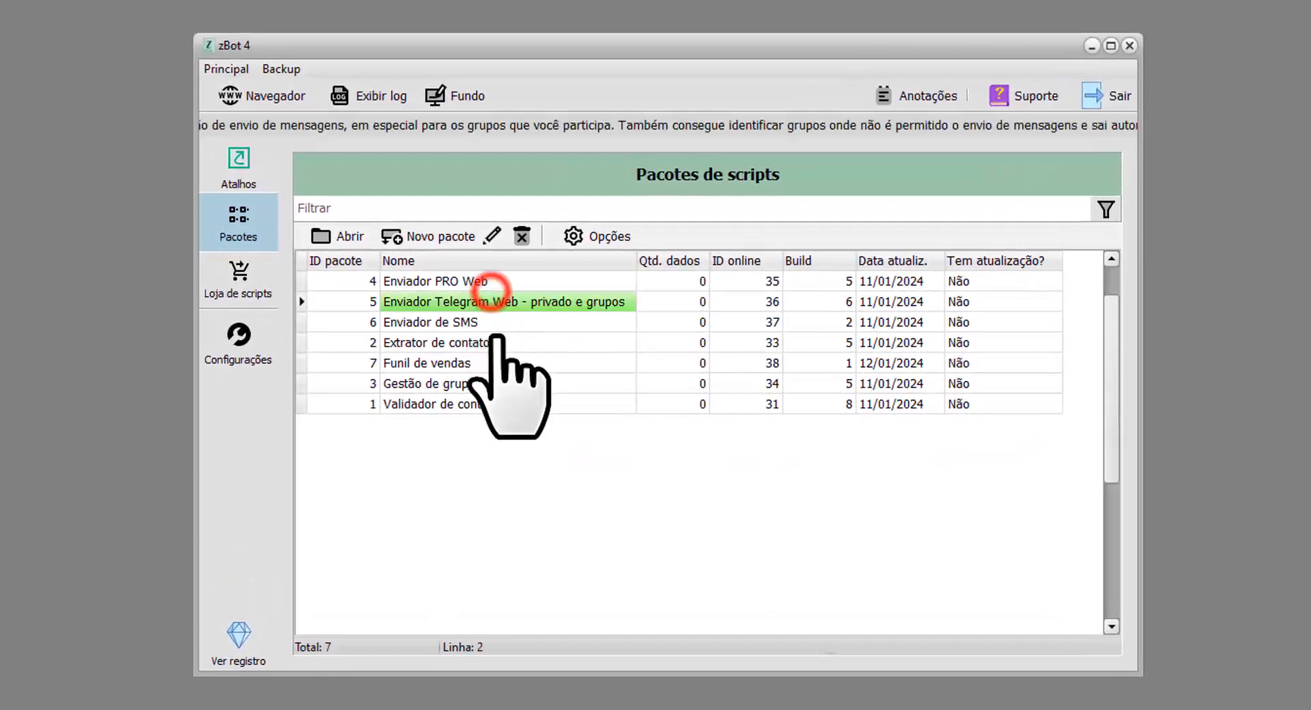
pyautogui.click(493, 342)
pyautogui.click(495, 362)
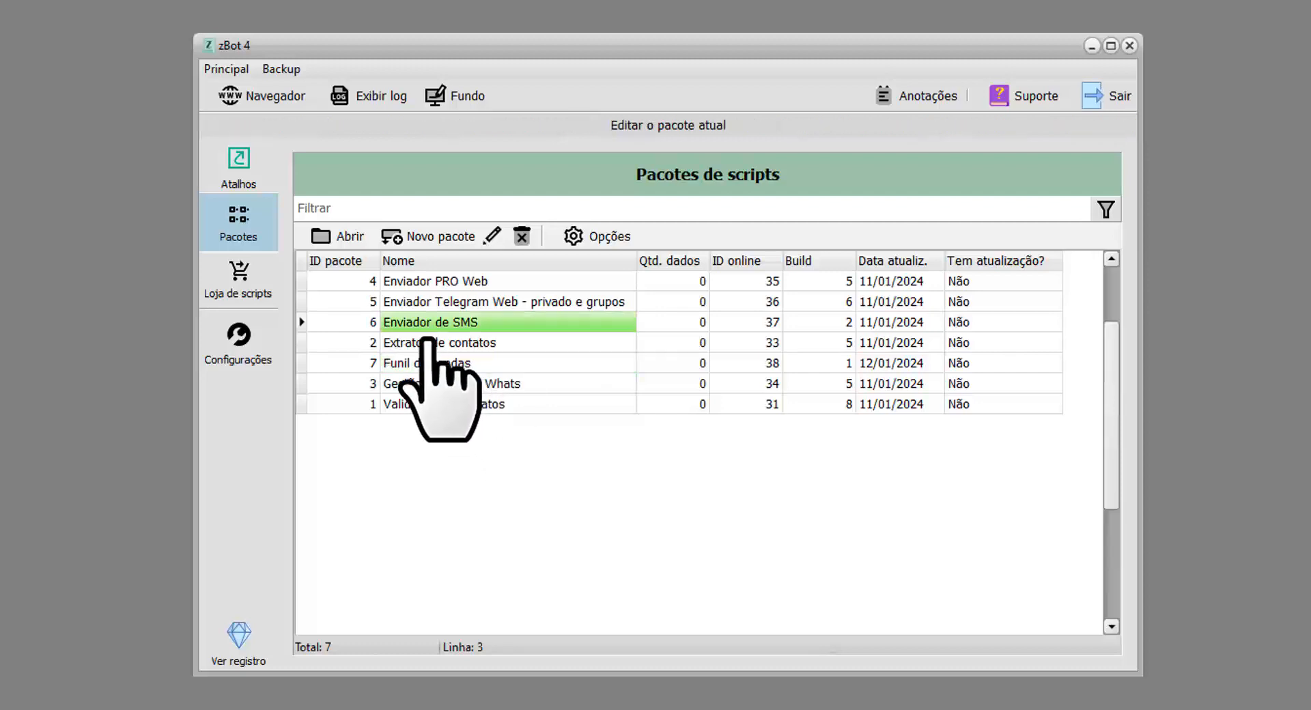
pyautogui.click(424, 339)
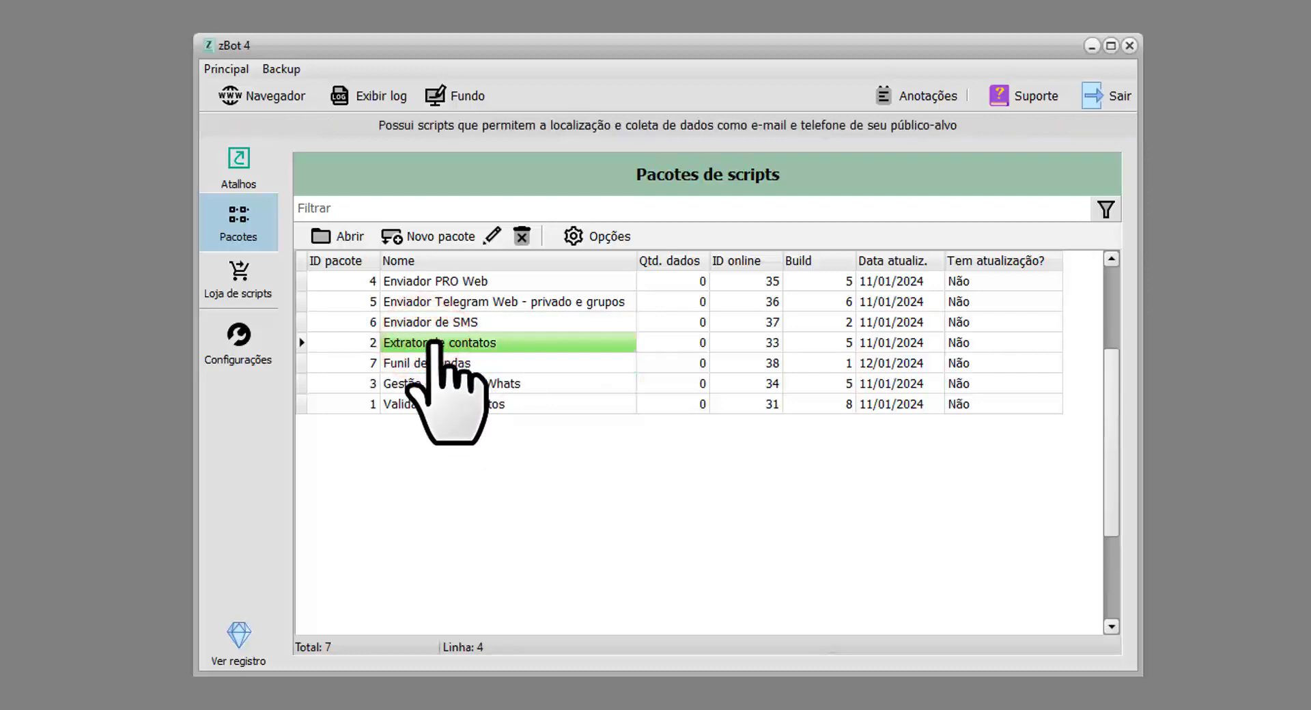
pyautogui.click(502, 340)
pyautogui.click(502, 341)
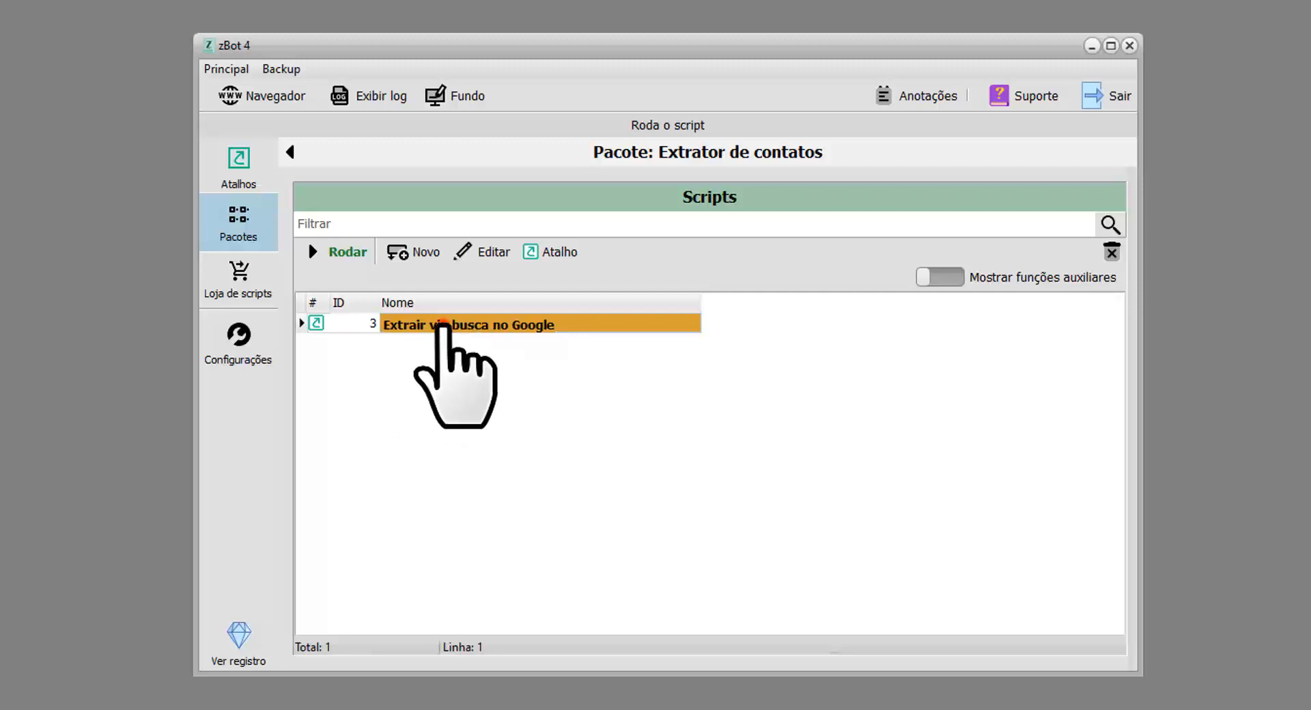
pyautogui.doubleClick(443, 325)
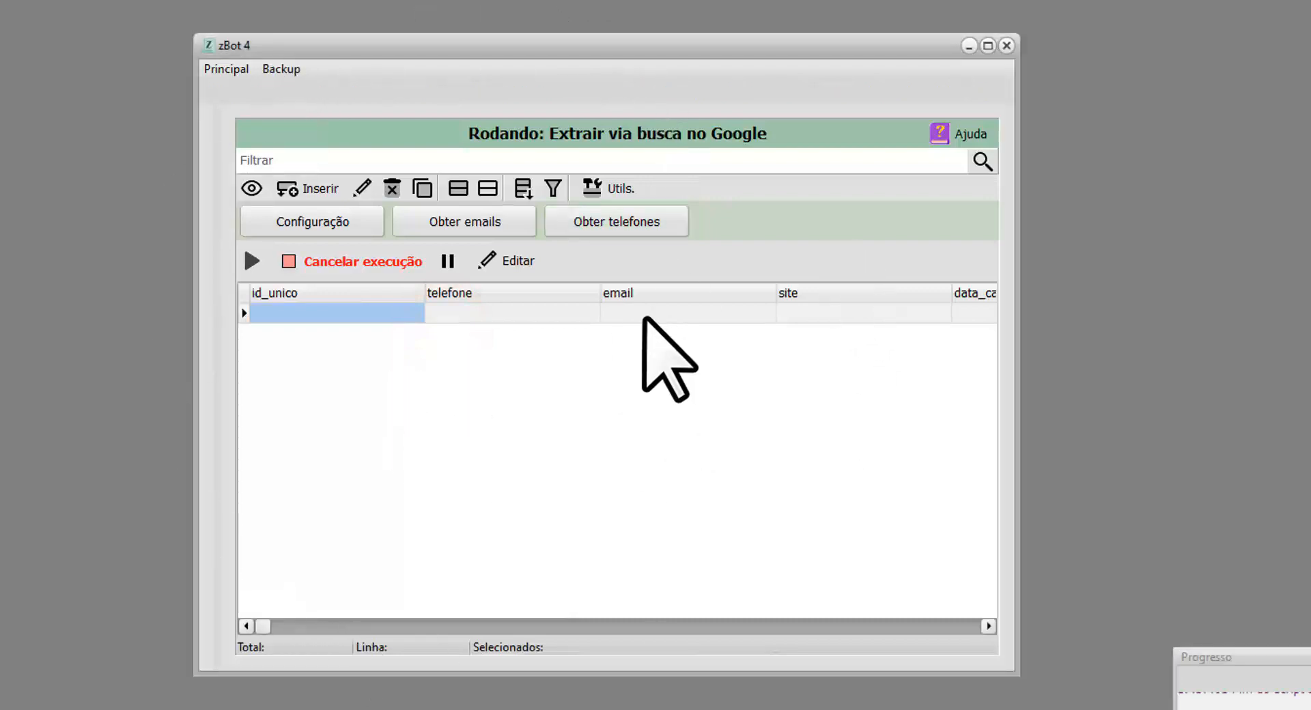
# - Open the running script's help page and review its description, video tutorial, usage tips and general terms
pyautogui.click(968, 132)
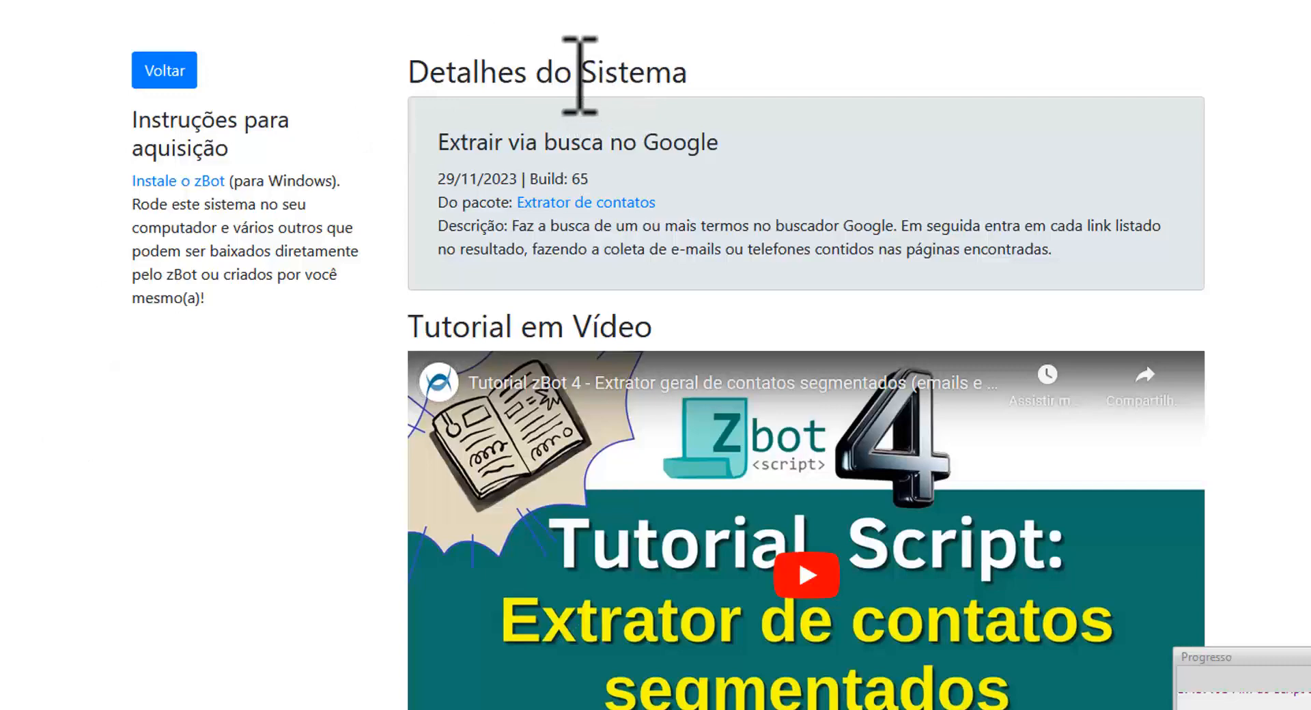
pyautogui.scroll(-2, 697, 196)
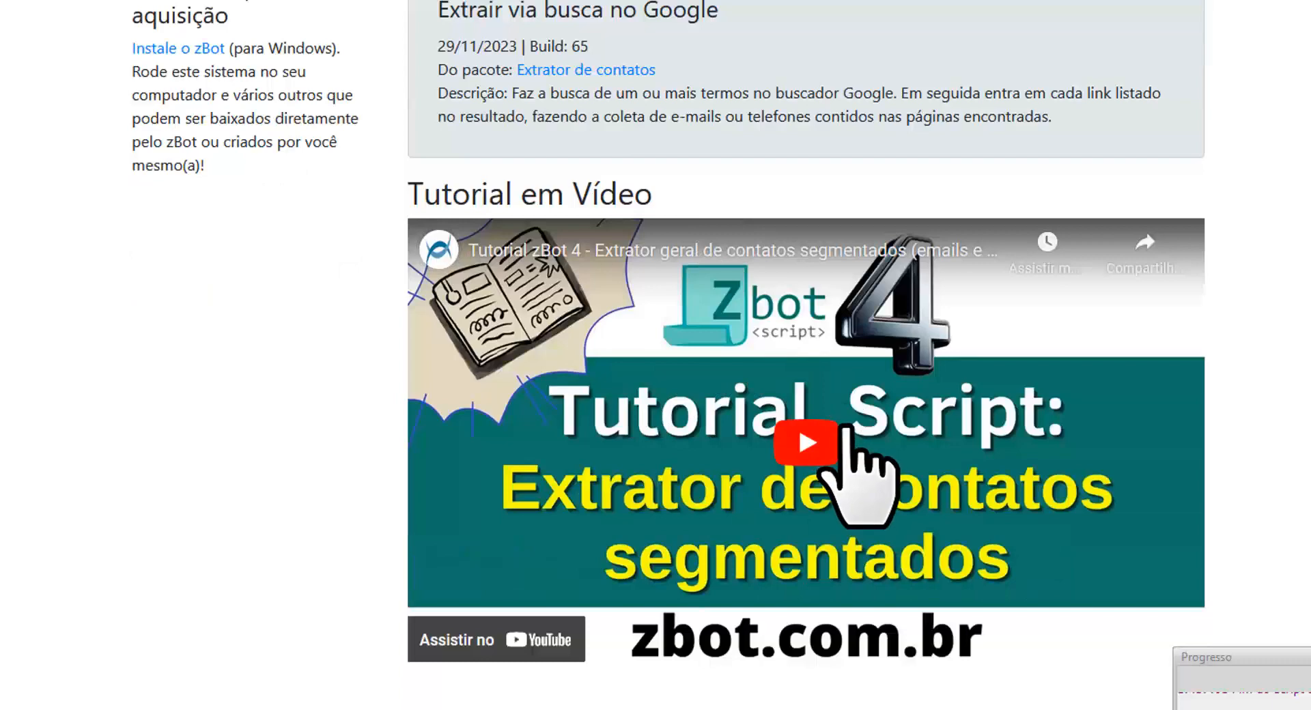
pyautogui.click(1273, 396)
pyautogui.scroll(-4, 820, 520)
pyautogui.scroll(-4, 580, 431)
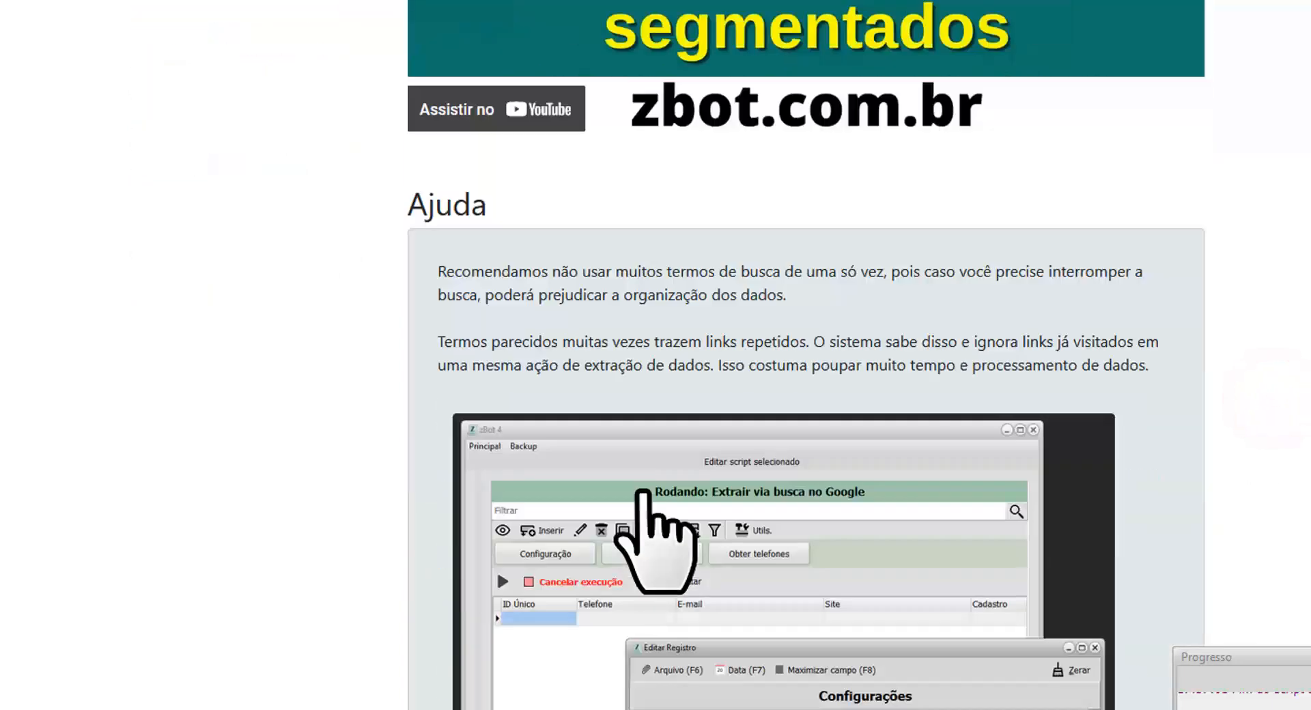
pyautogui.scroll(2, 571, 328)
pyautogui.scroll(-4, 615, 334)
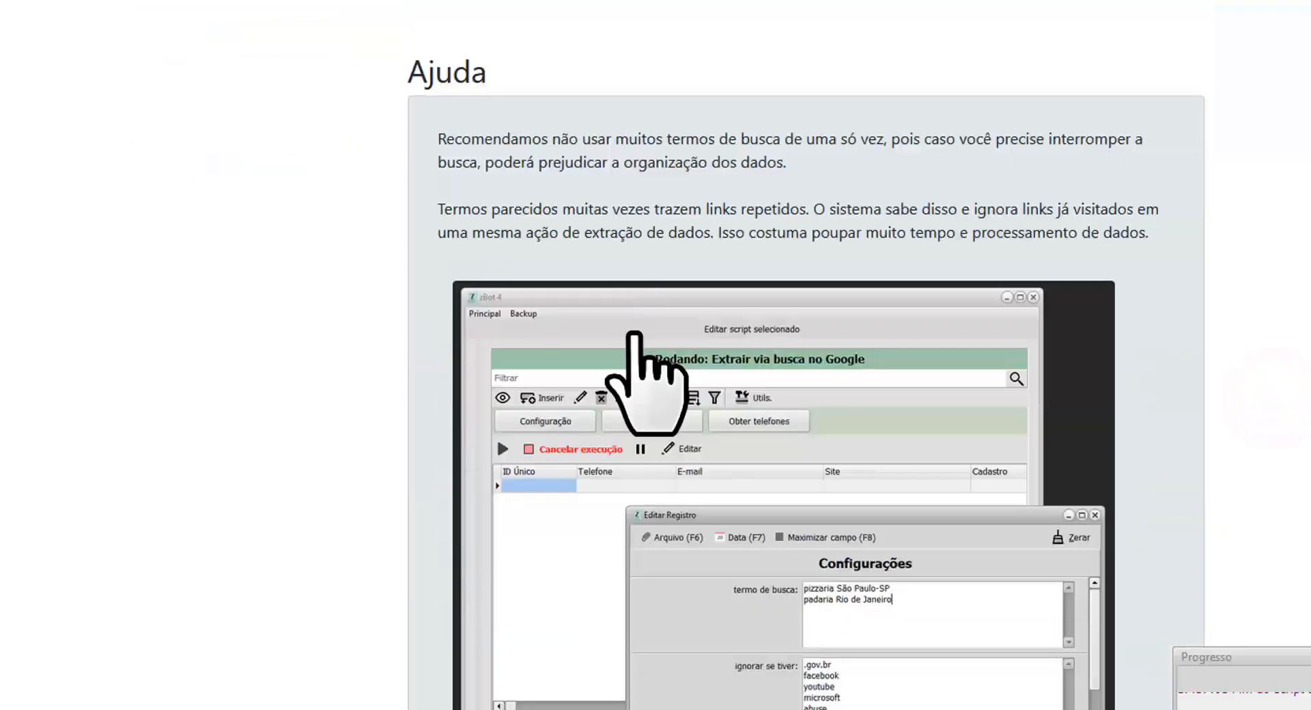
pyautogui.scroll(-10, 672, 308)
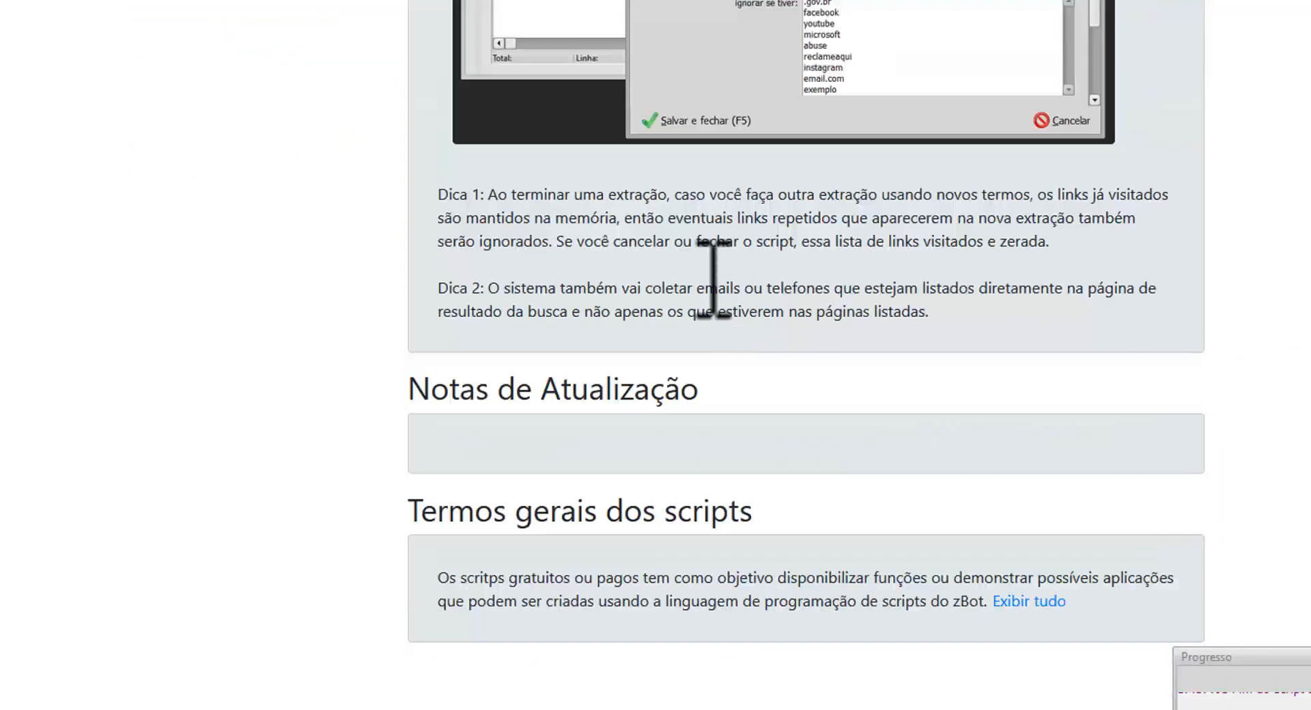
pyautogui.scroll(12, 696, 275)
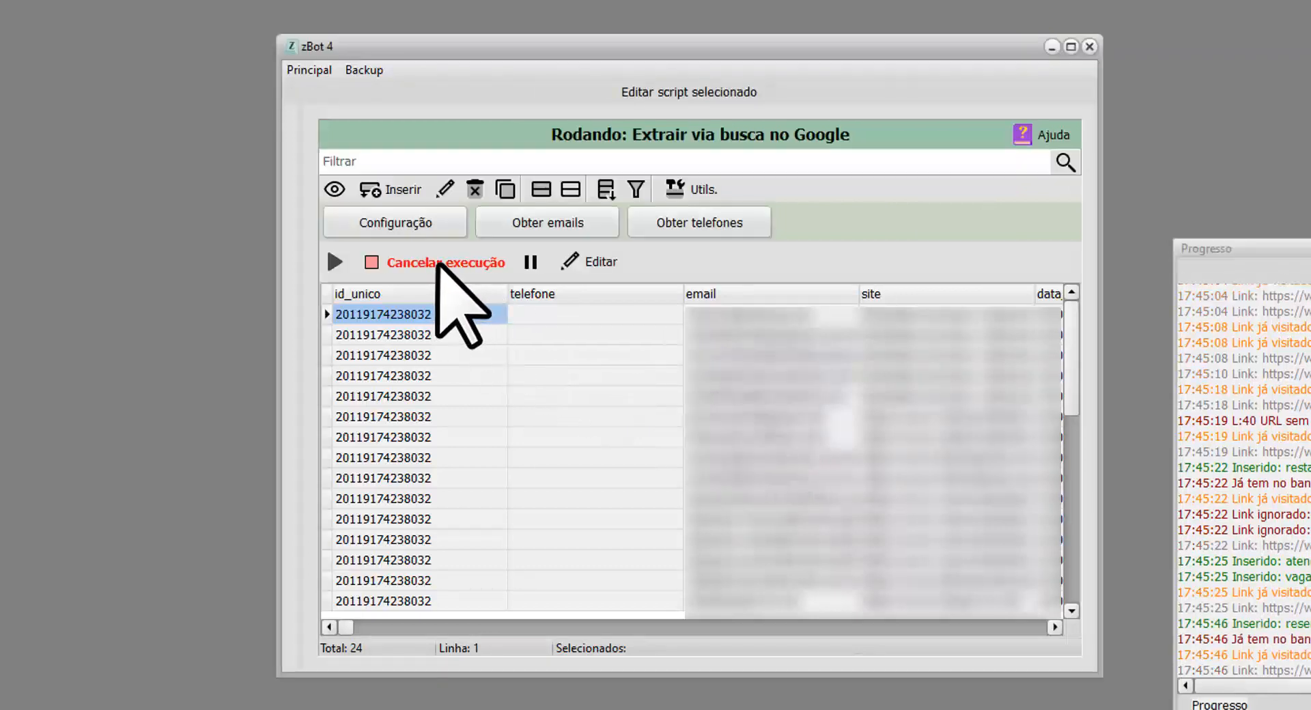
# - Cancel the execution of the Google search extraction and return to the list of script packages
pyautogui.click(438, 263)
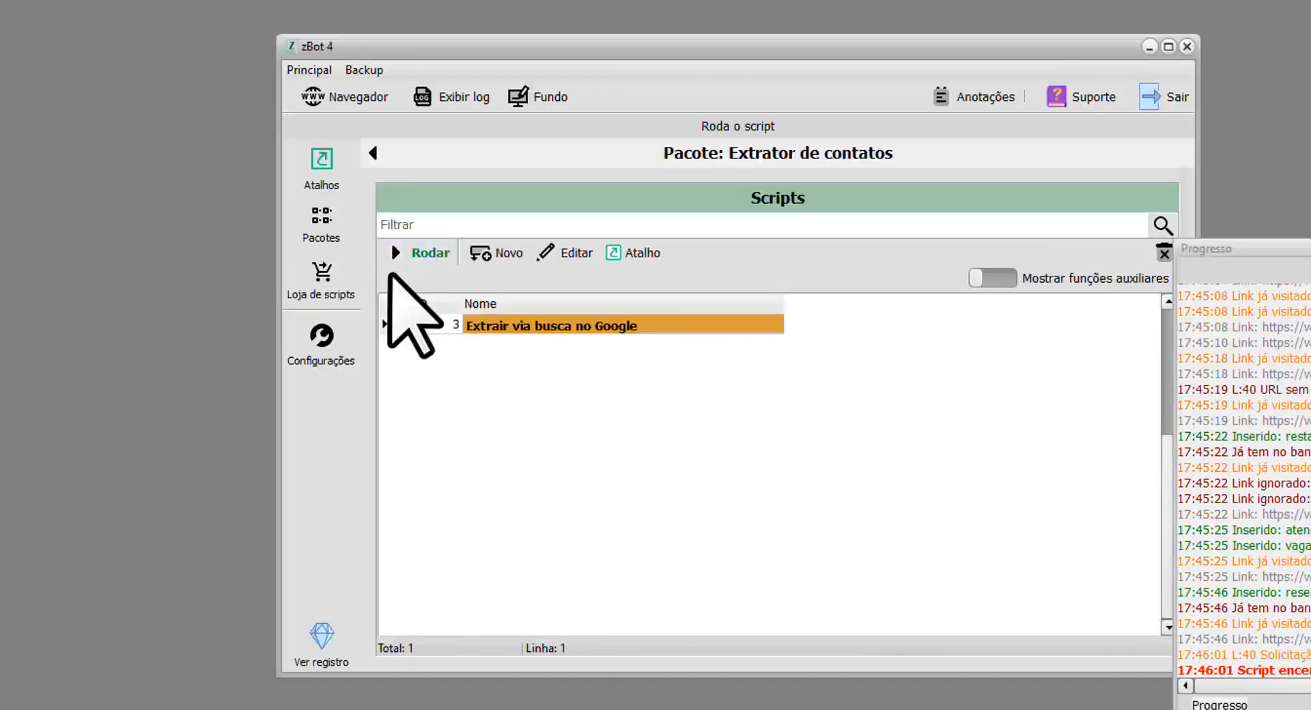
pyautogui.click(323, 225)
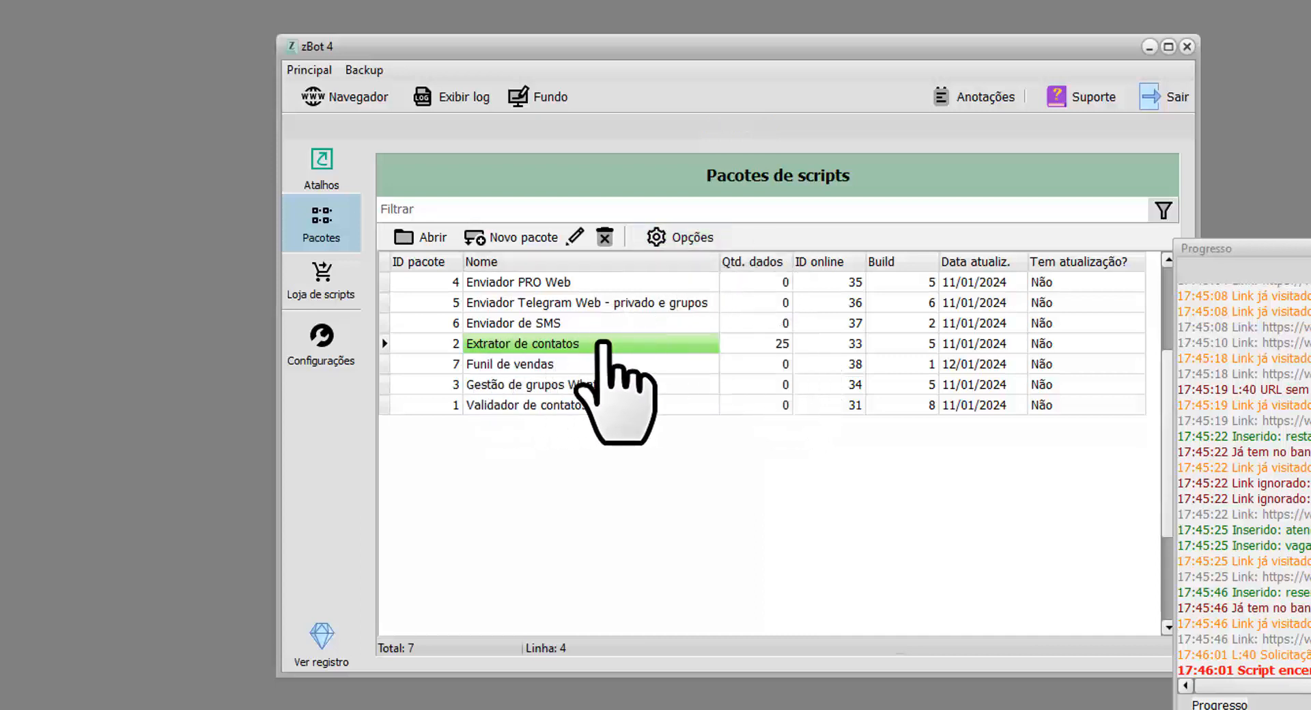
# - Check the data count of Extrator de contatos, reopen that package and run Extrair via busca no Google again to view its stored records
pyautogui.click(763, 343)
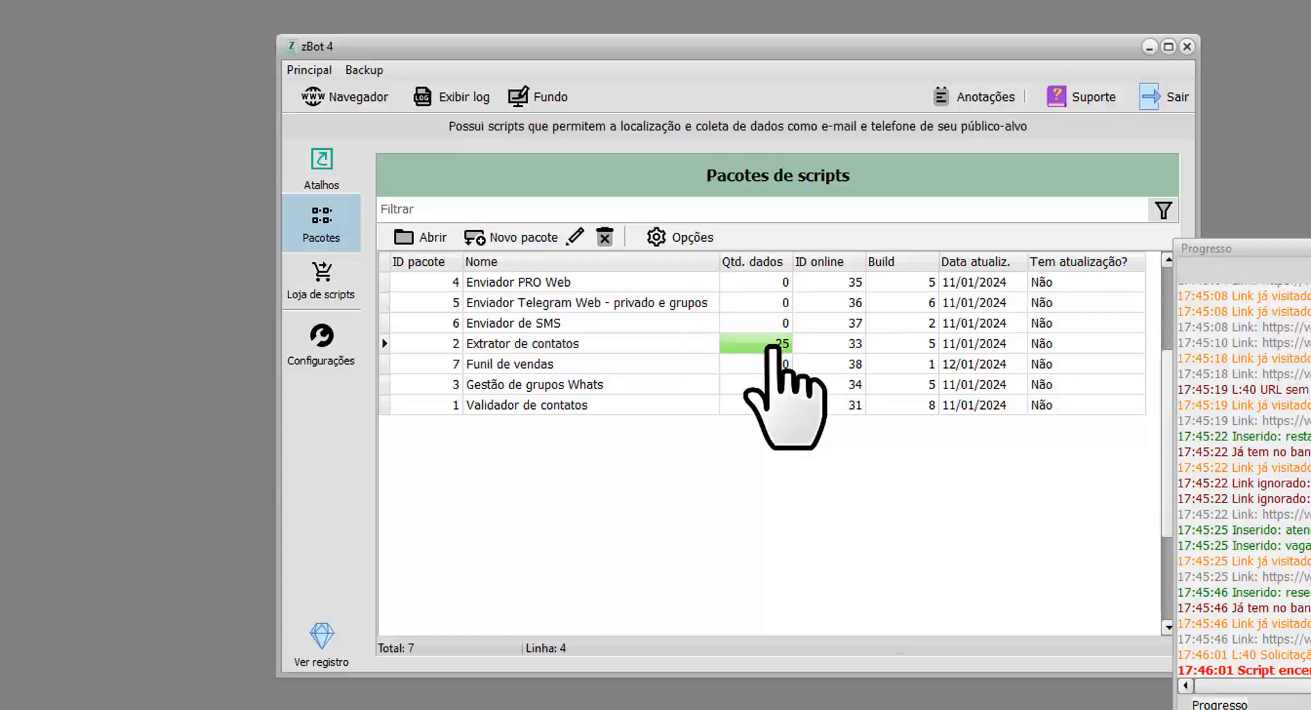
pyautogui.doubleClick(774, 347)
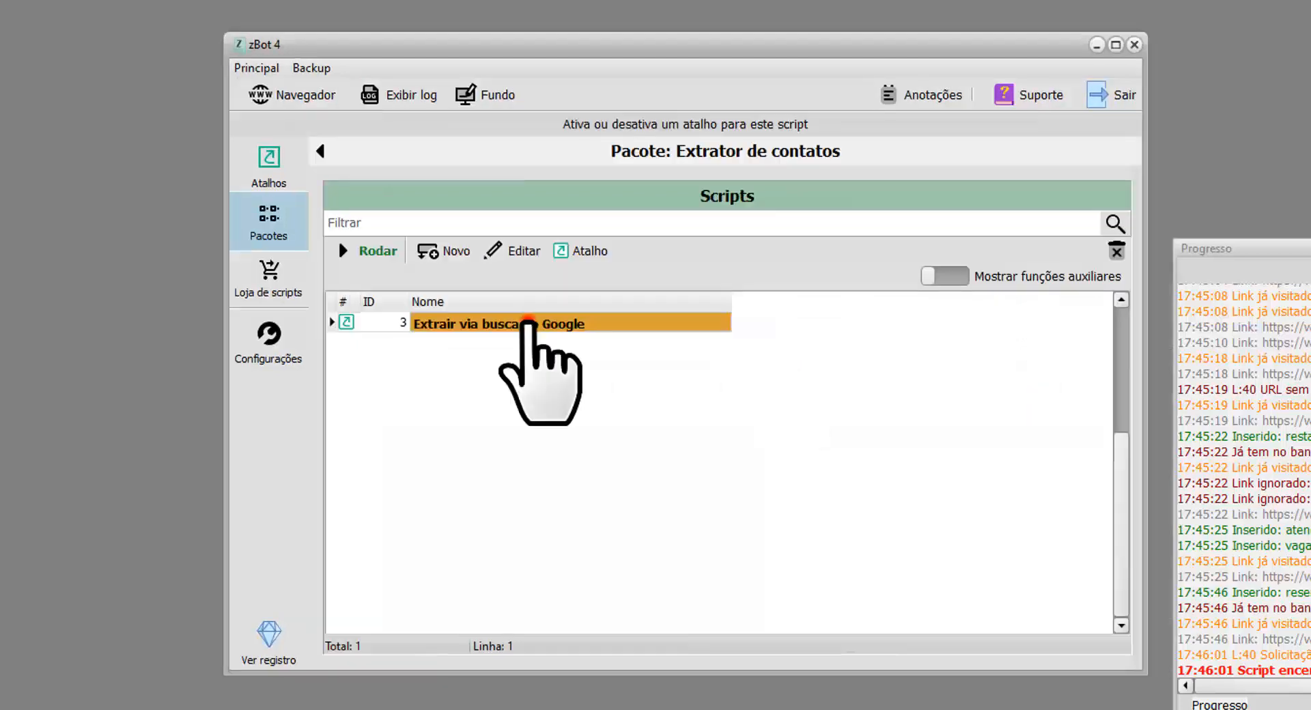
pyautogui.doubleClick(527, 321)
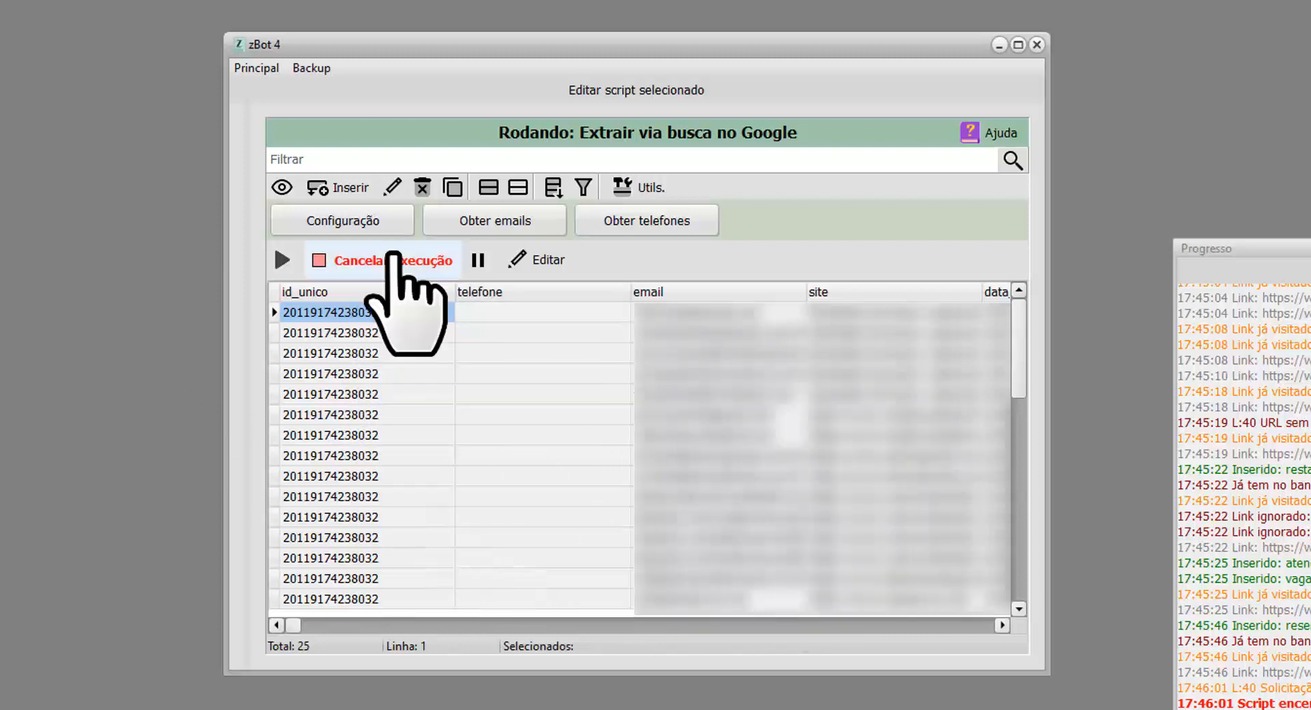
# - Cancel the script's execution and open the Funil de vendas package from the package list
pyautogui.click(395, 260)
pyautogui.click(269, 218)
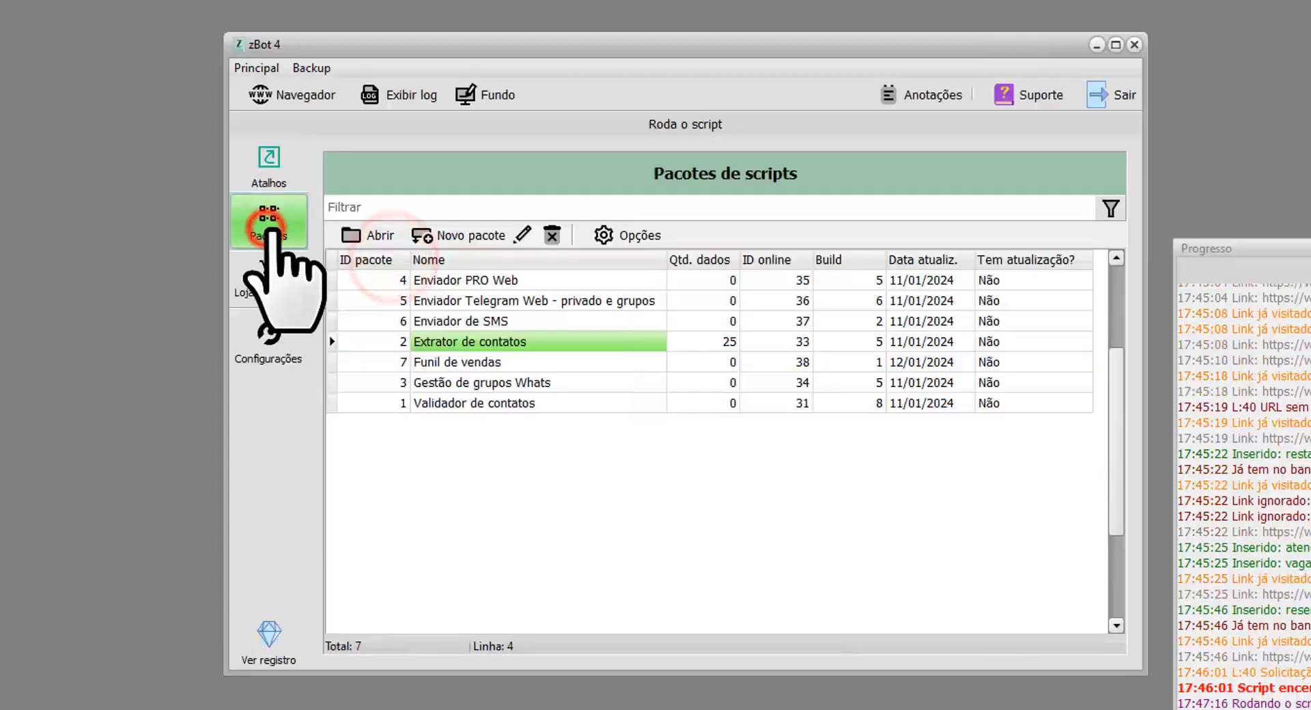
pyautogui.doubleClick(487, 363)
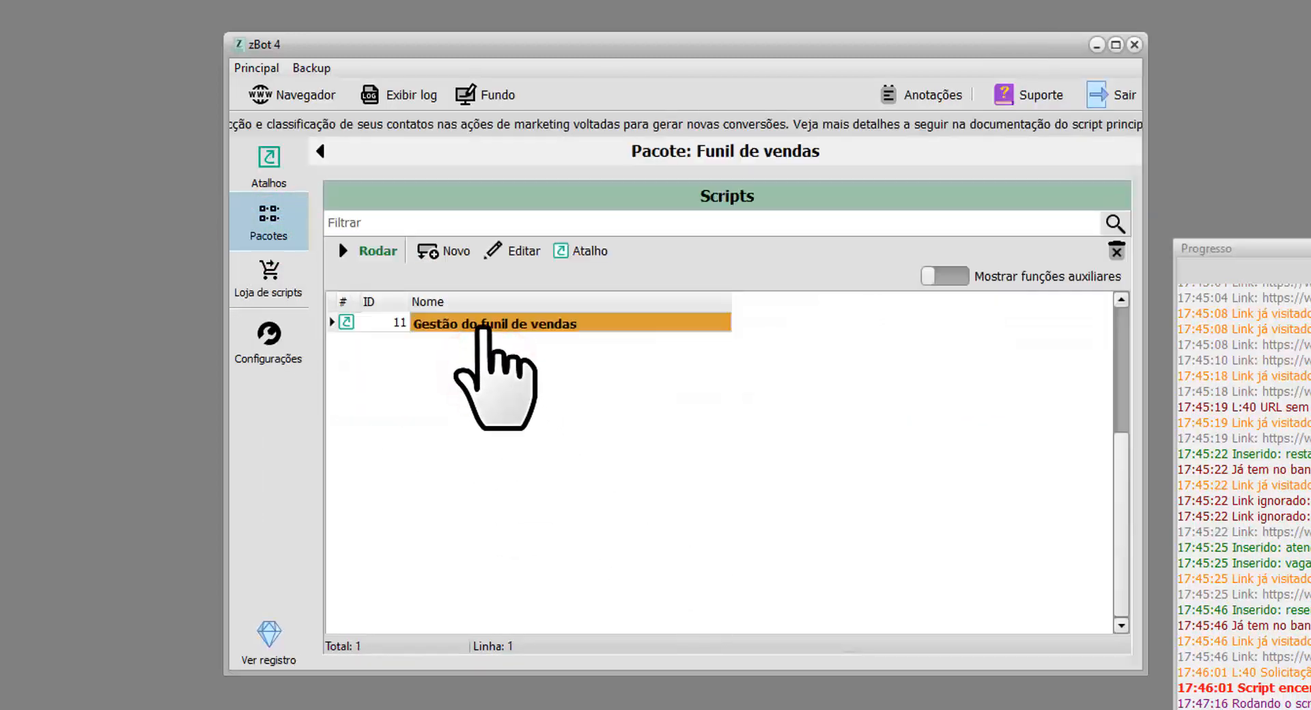
# - Duplicate the Extrator de contatos package under the name "Extrator de contatos (temp)"
pyautogui.doubleClick(483, 326)
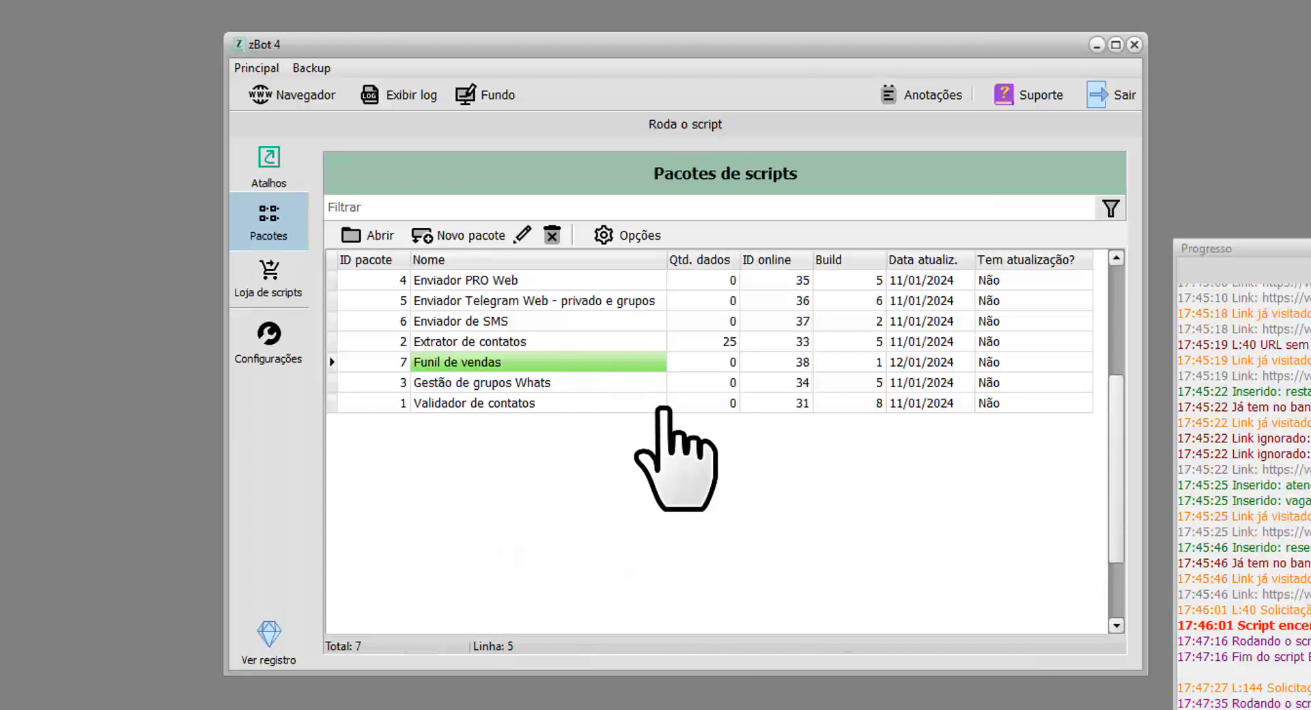
pyautogui.click(511, 336)
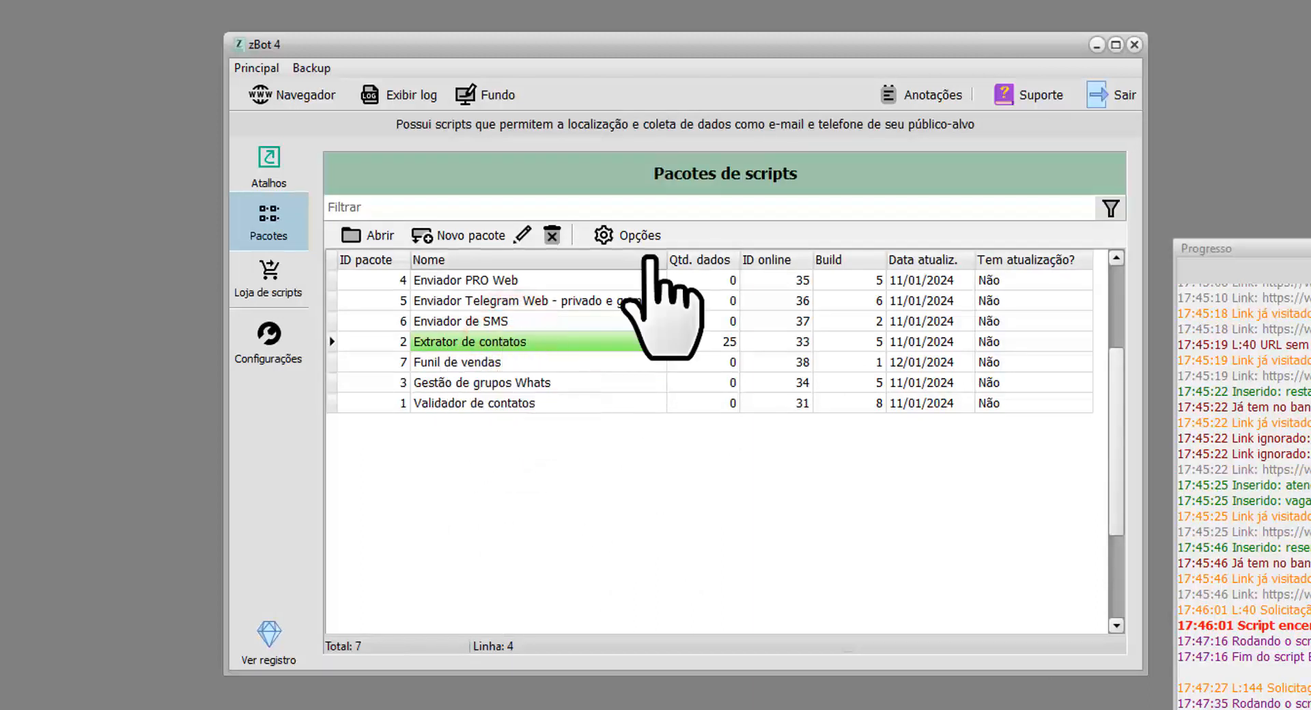
pyautogui.click(645, 235)
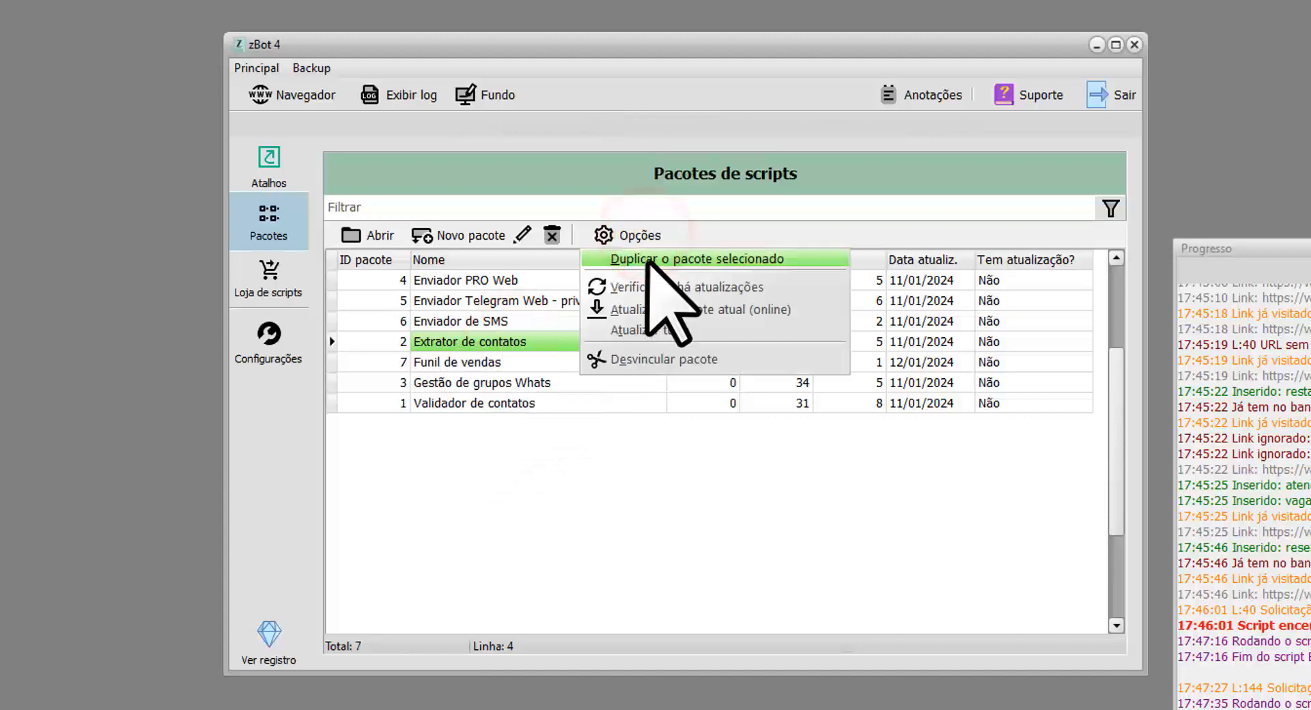
pyautogui.click(649, 259)
pyautogui.write('(temp')
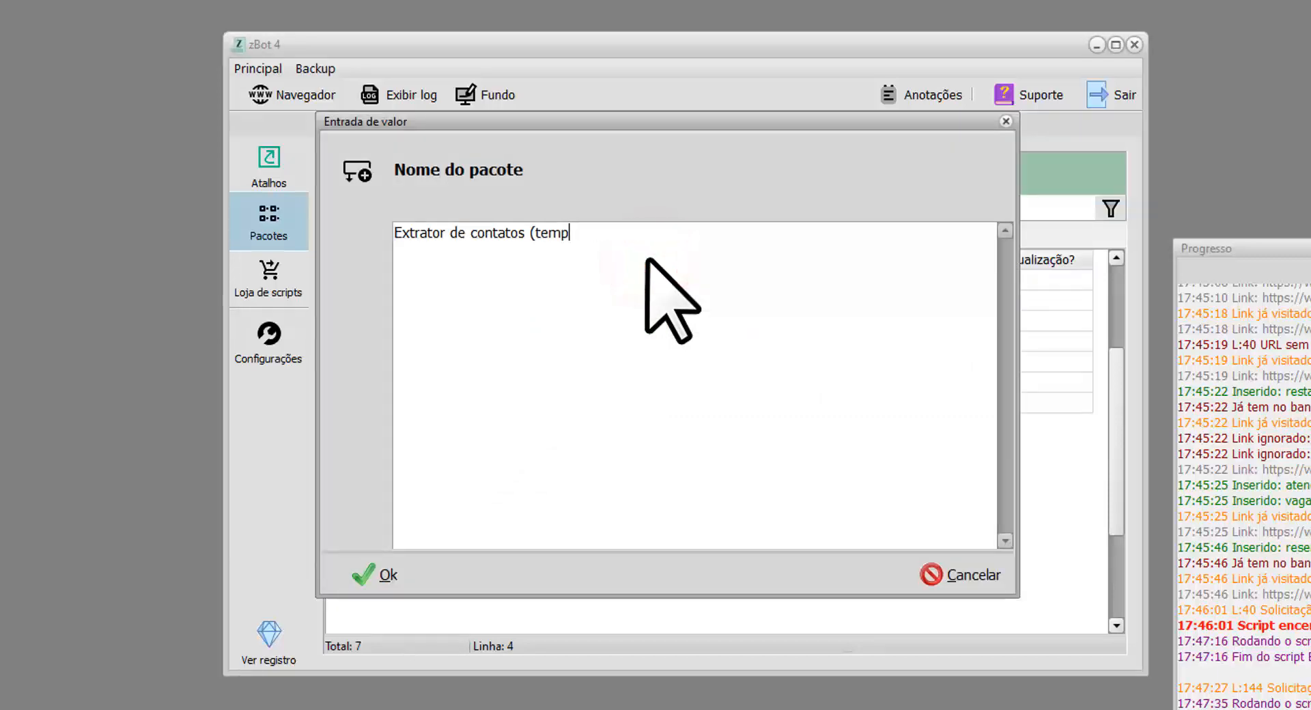
pyautogui.write(')')
pyautogui.click(386, 575)
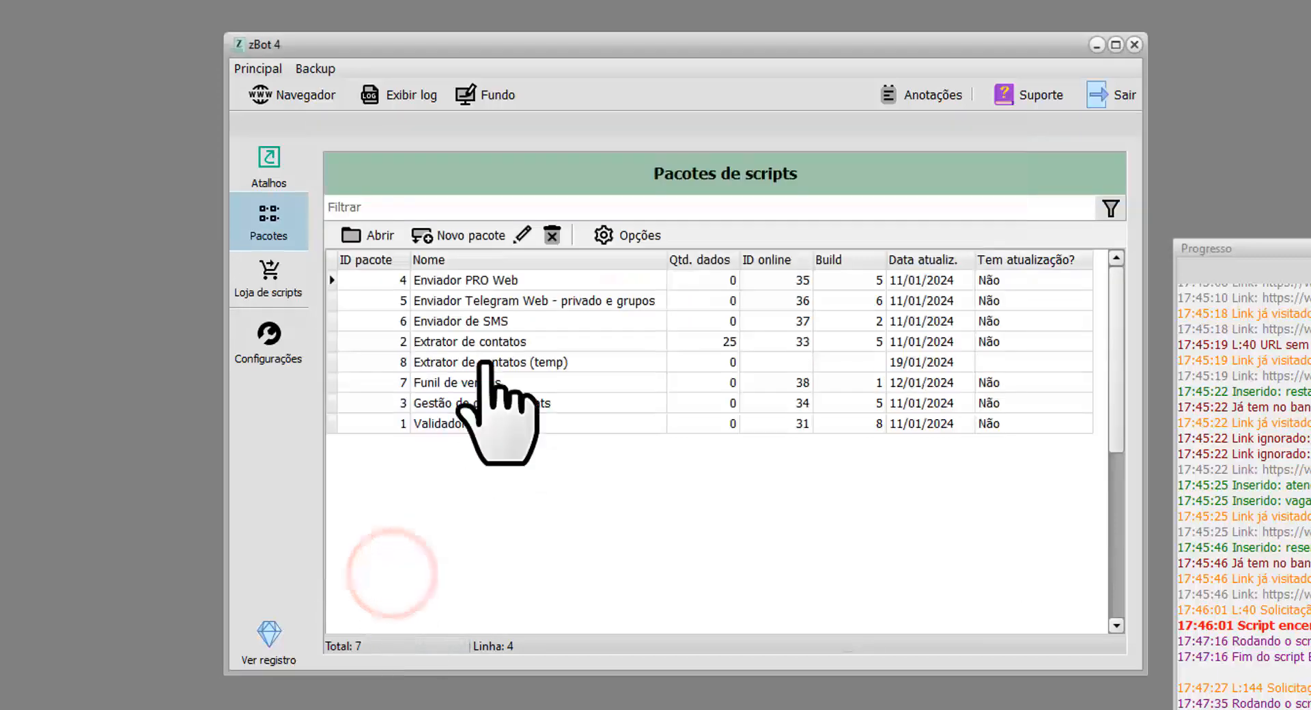
# - Compare the original Extrator de contatos package with its temp copy, checking the copy's stored data count
pyautogui.click(461, 340)
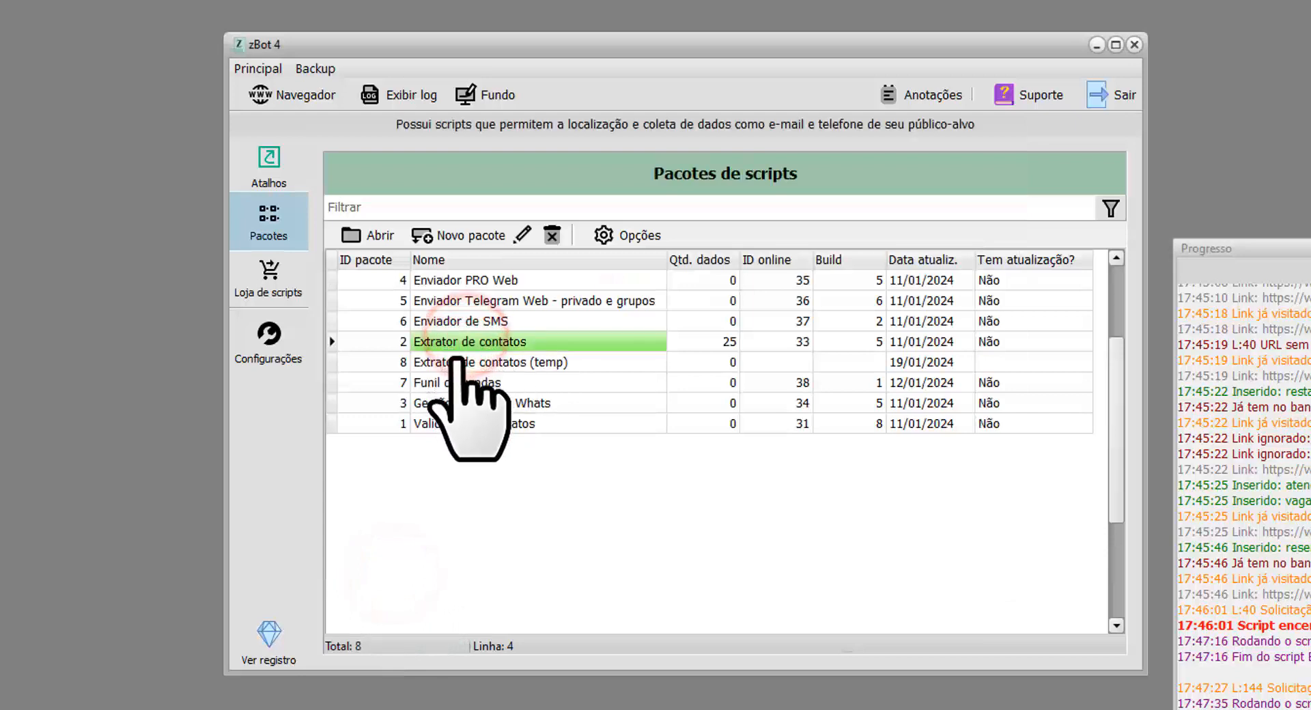
pyautogui.click(452, 361)
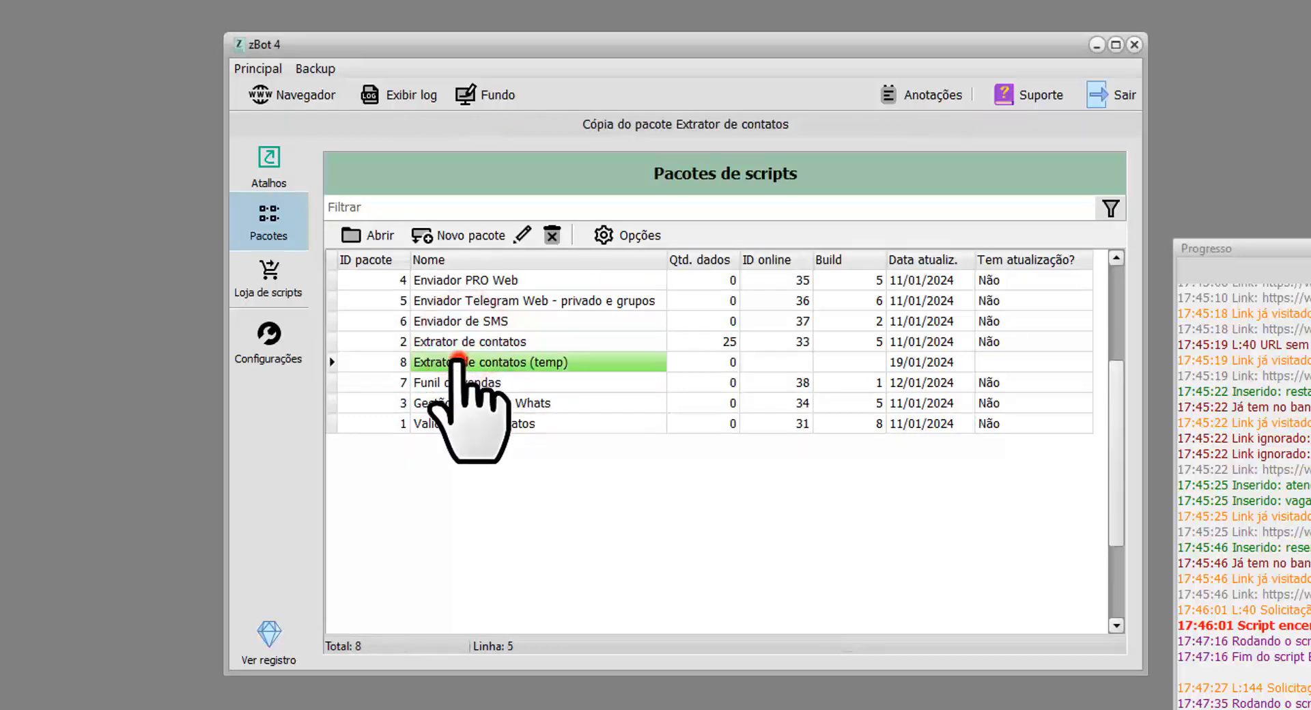
pyautogui.click(716, 364)
pyautogui.click(464, 363)
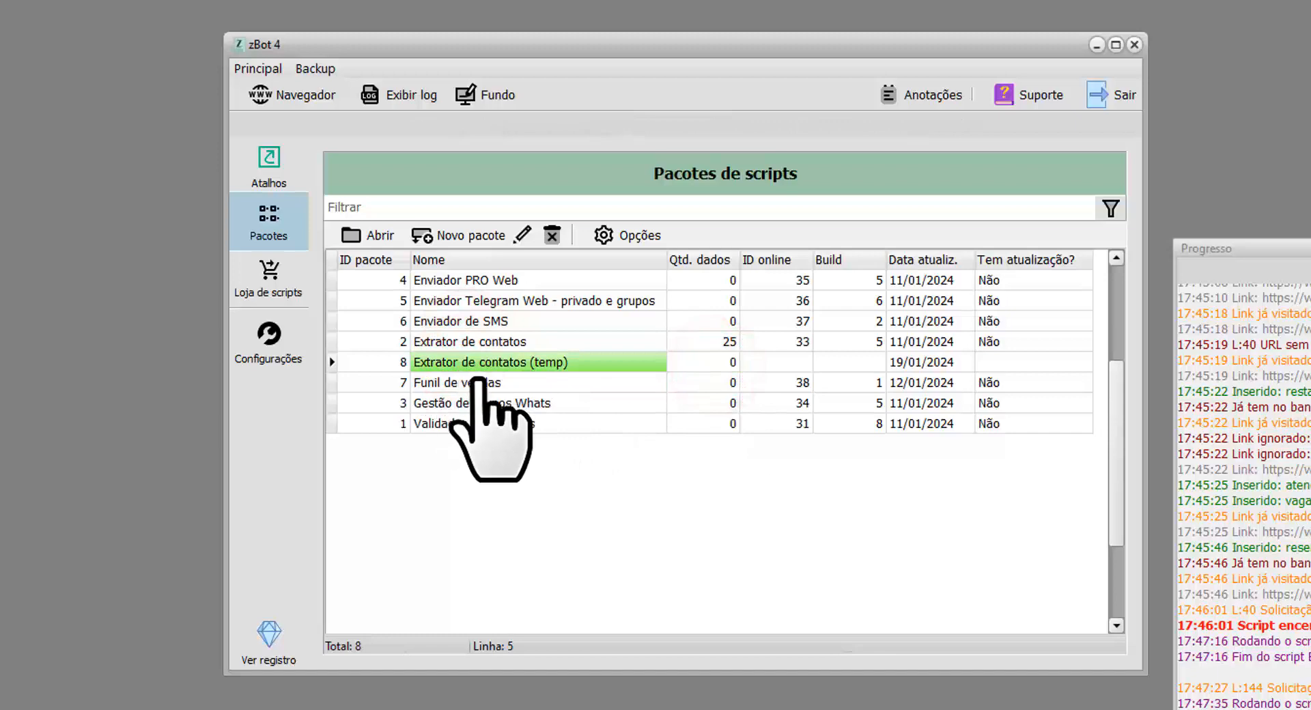
# - Run Gestão do funil de vendas from the Funil de vendas package and look at its Exibir and Adicionar options
pyautogui.doubleClick(490, 383)
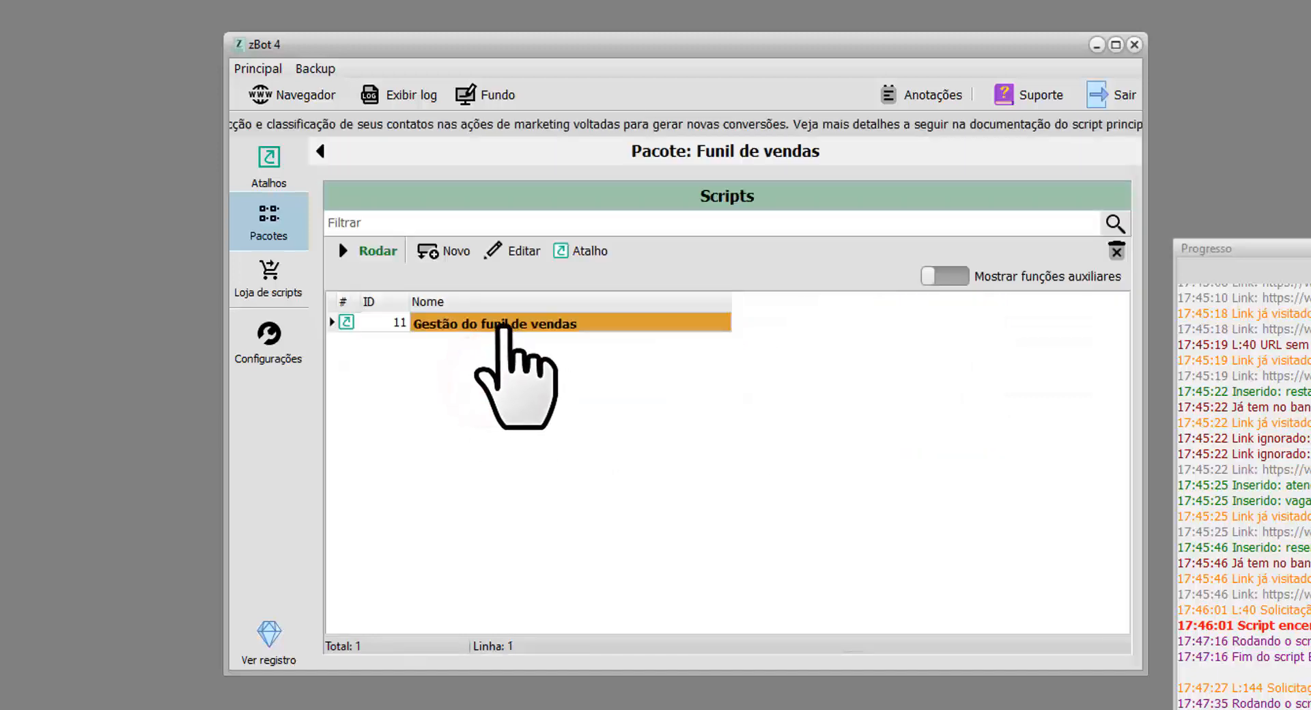
pyautogui.doubleClick(504, 324)
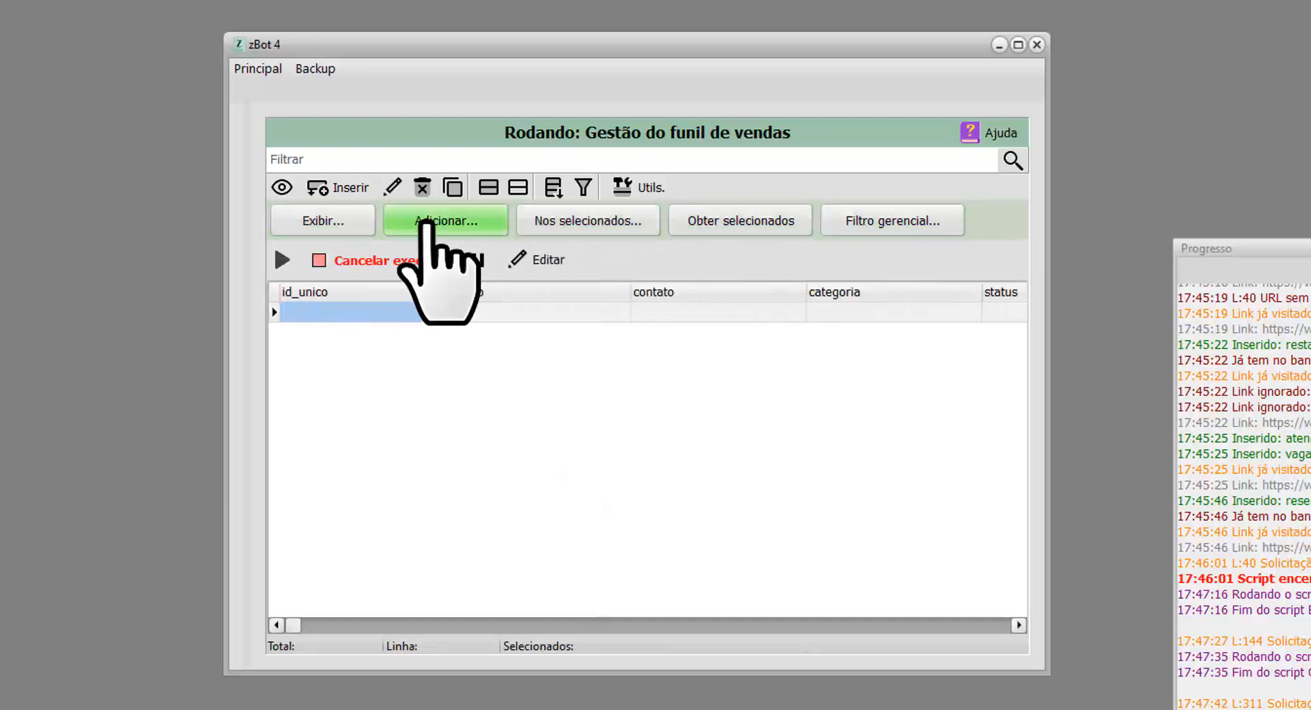
pyautogui.click(302, 224)
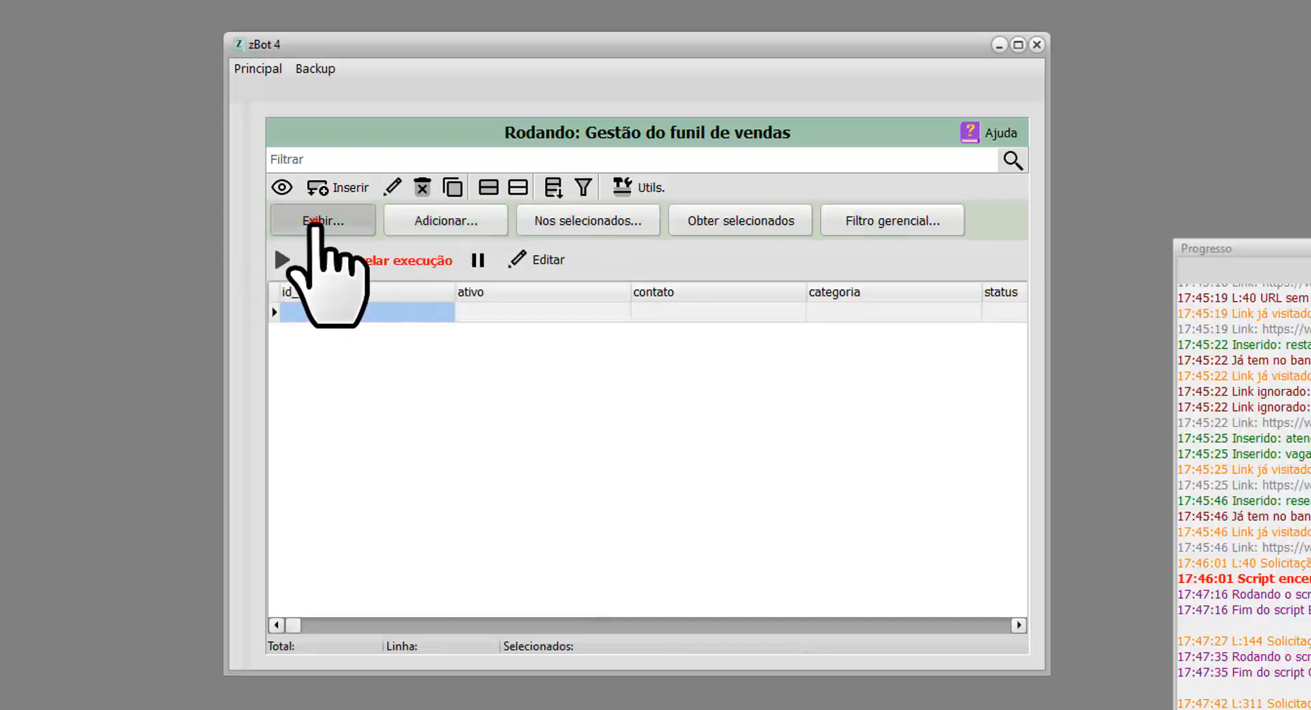
pyautogui.click(470, 220)
pyautogui.press('Escape')
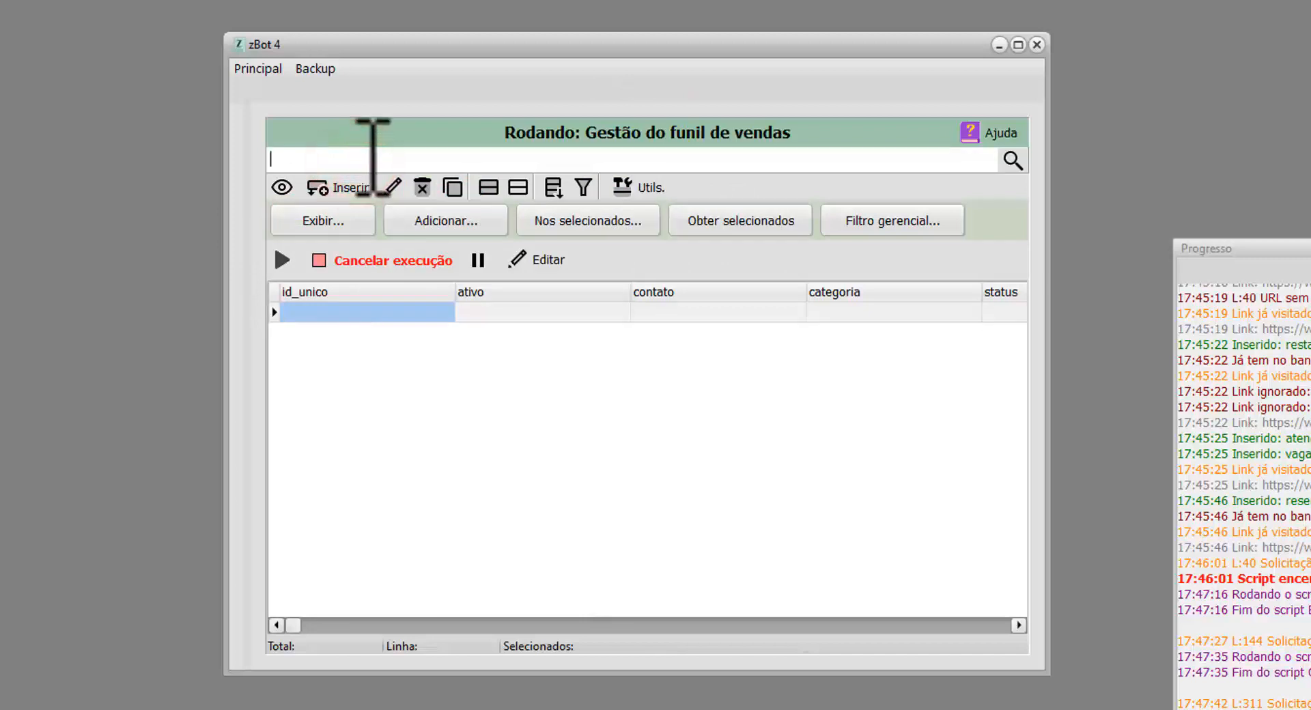
# - Review the data utilities offered for the sales funnel table, then dismiss the list
pyautogui.click(716, 185)
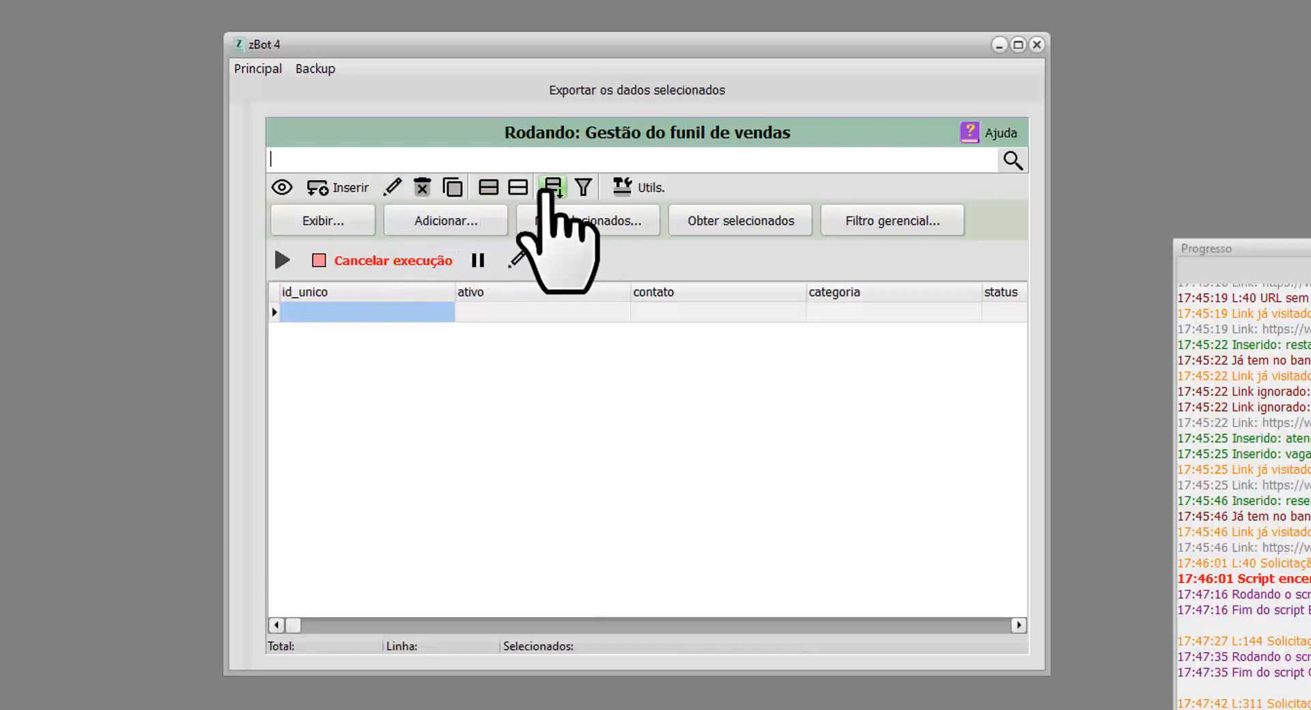
pyautogui.click(652, 189)
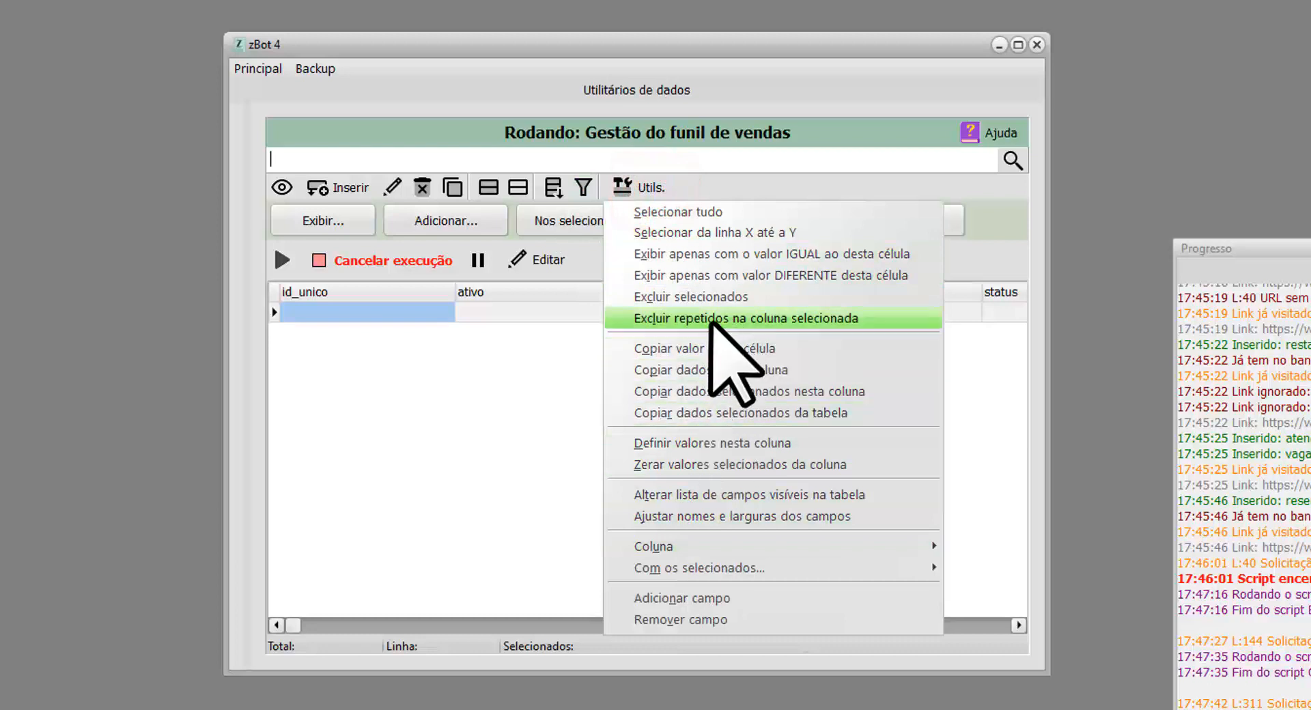
pyautogui.click(510, 451)
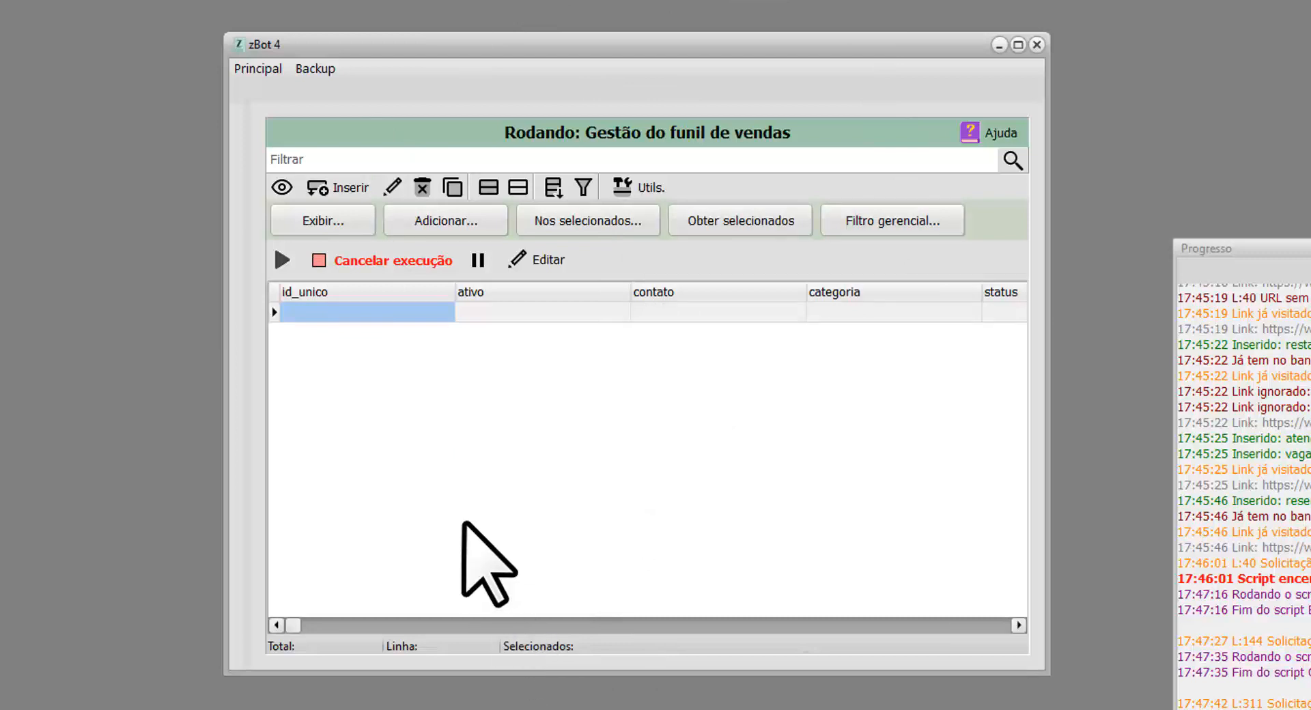
# - Start the contact import assistant and load lista_emails.xlsx with the field names in line 1
pyautogui.click(341, 190)
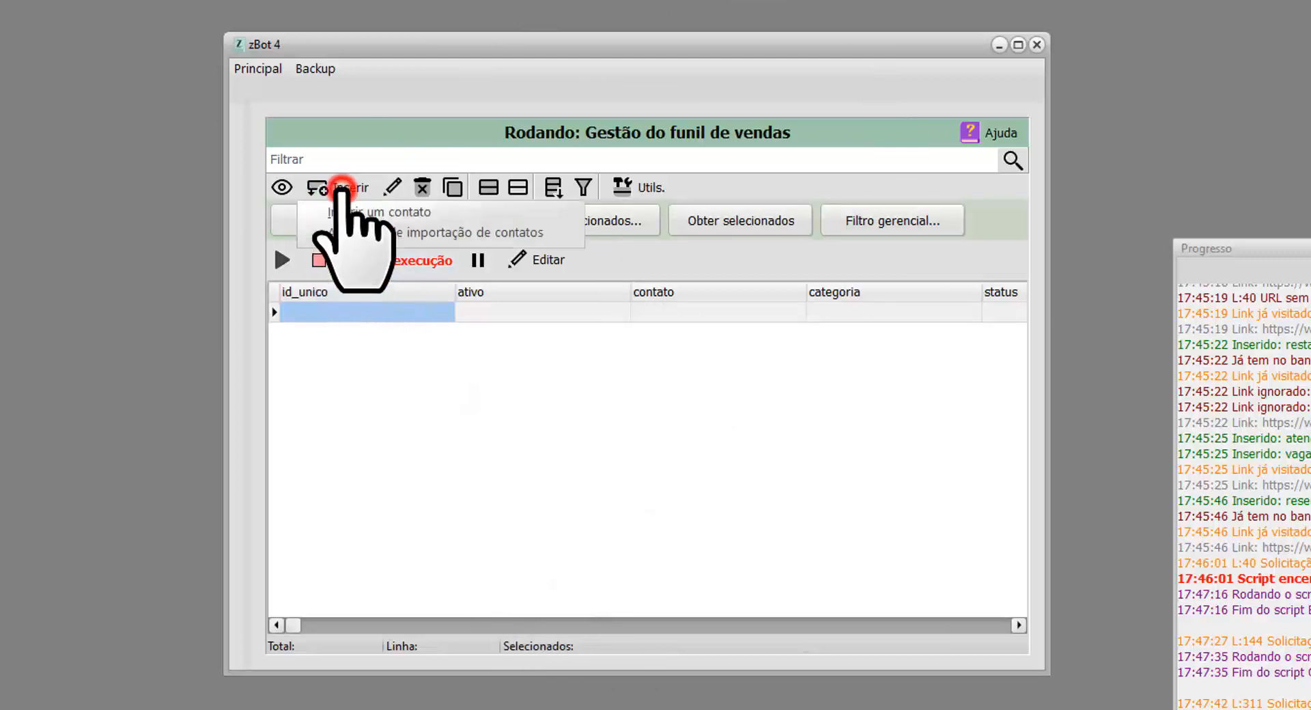
pyautogui.click(420, 232)
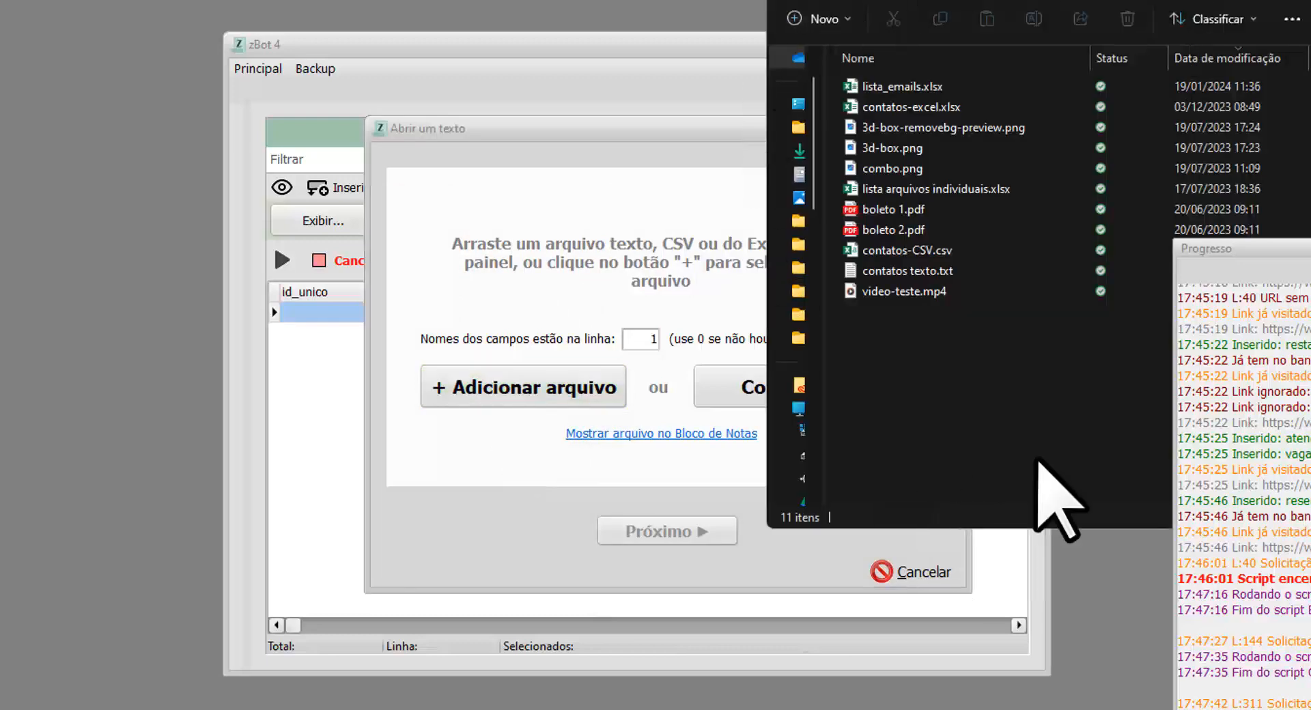
pyautogui.click(911, 87)
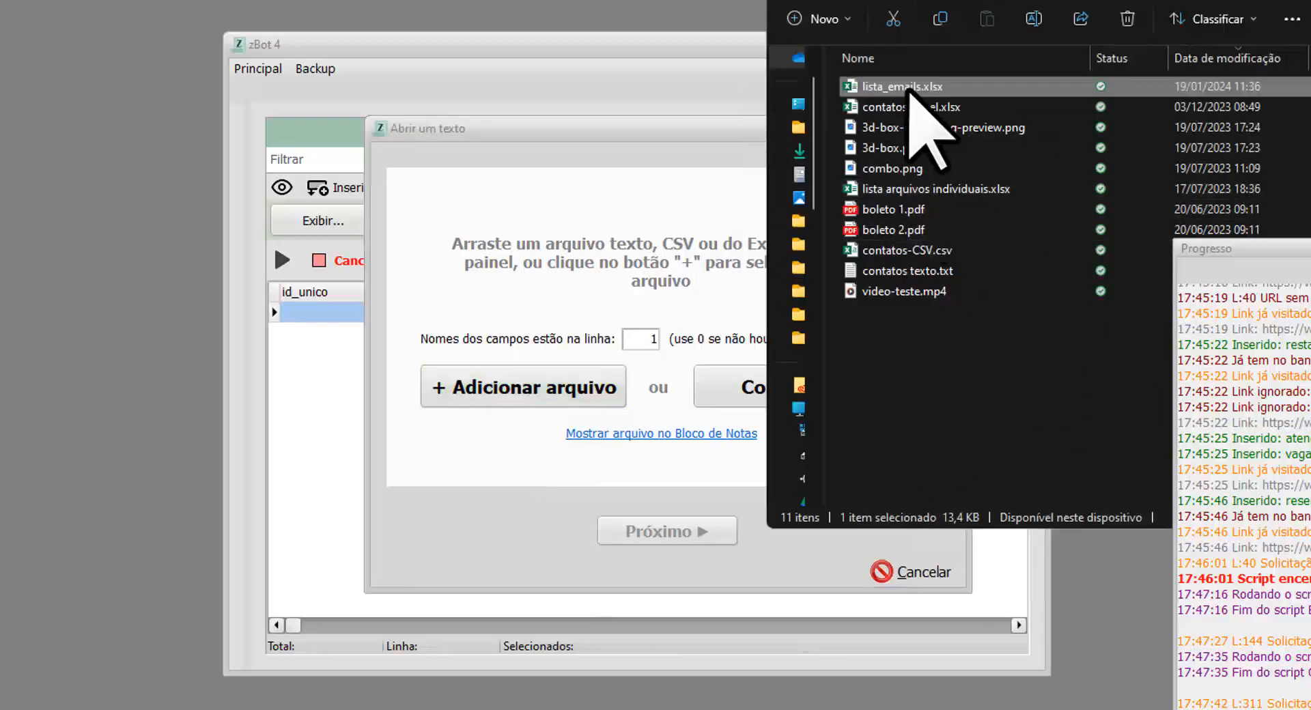
pyautogui.moveTo(909, 85); pyautogui.dragTo(596, 282)
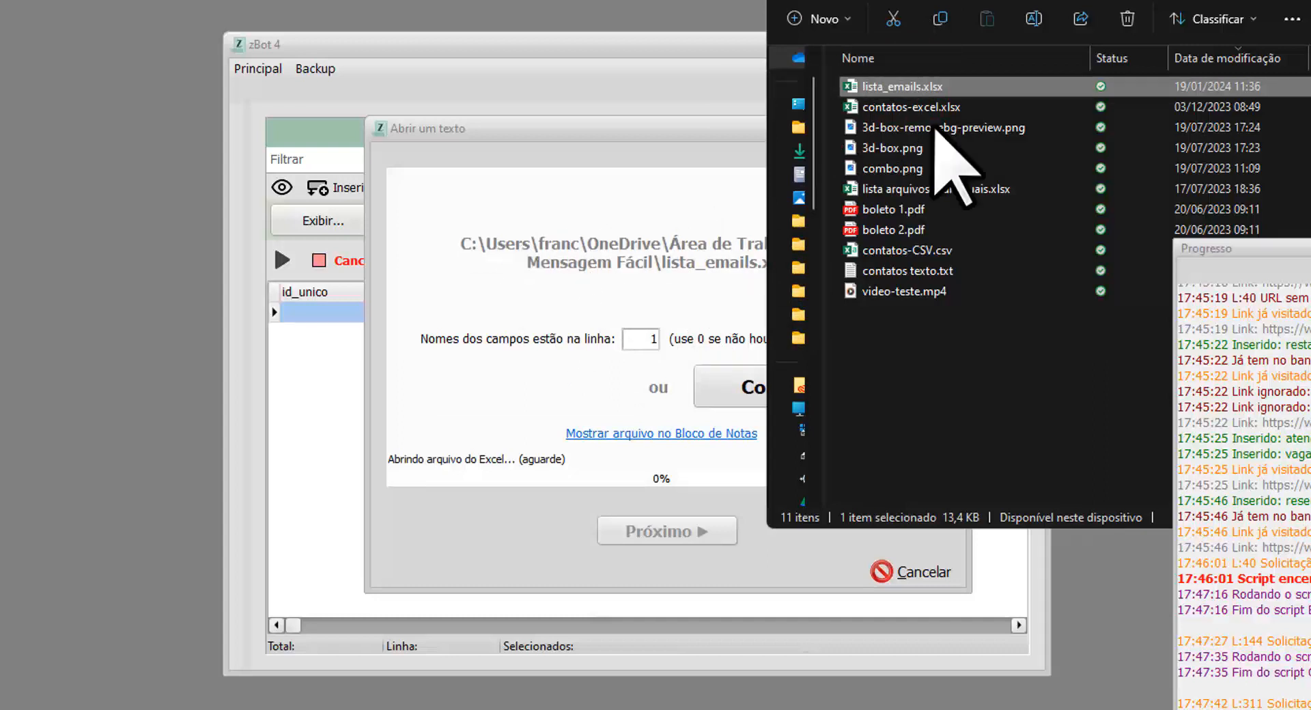
pyautogui.click(1284, 2)
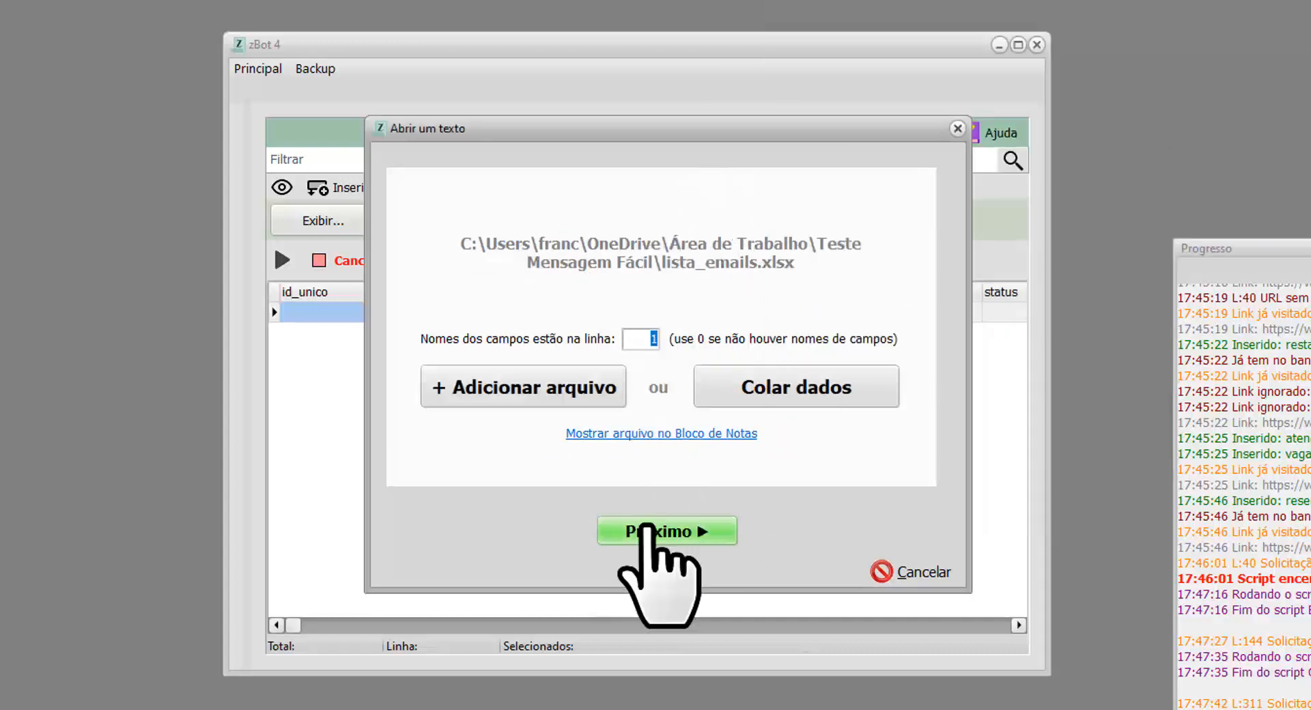
pyautogui.click(658, 533)
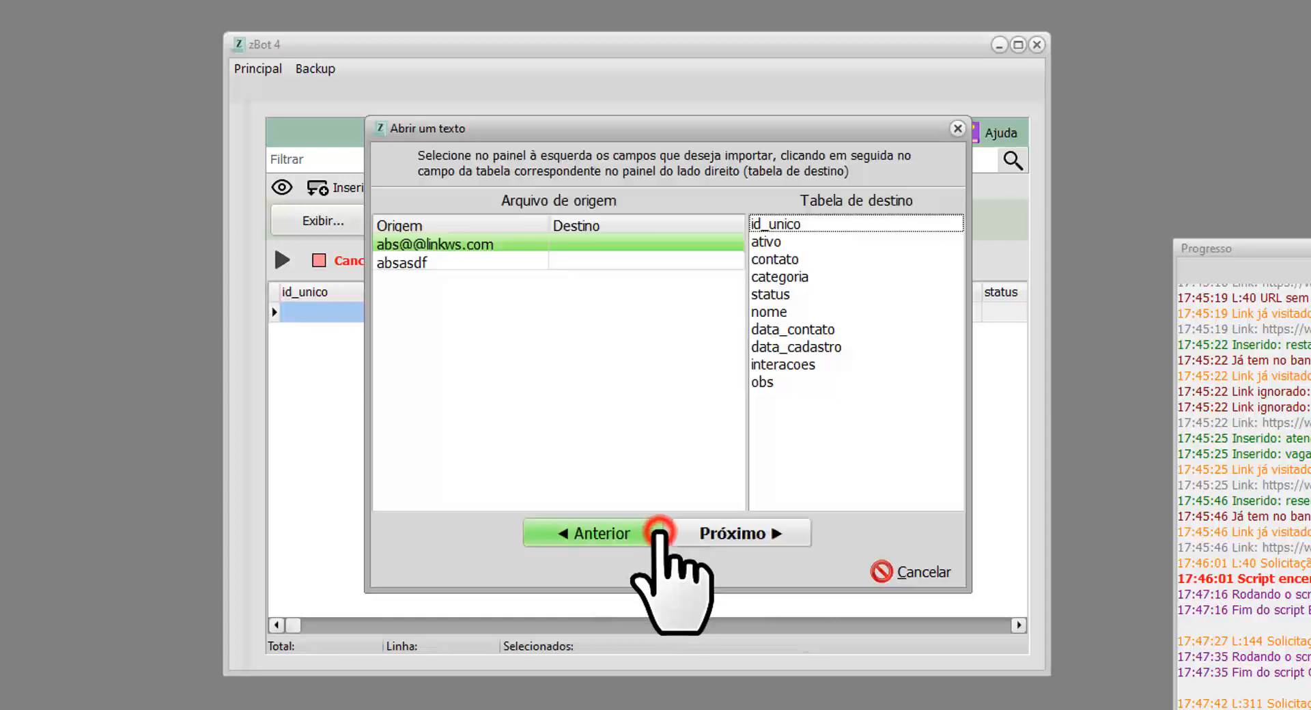
# - Map the first source field to contato and the second to nome, and complete the import with the default options
pyautogui.click(479, 261)
pyautogui.click(478, 246)
pyautogui.click(479, 262)
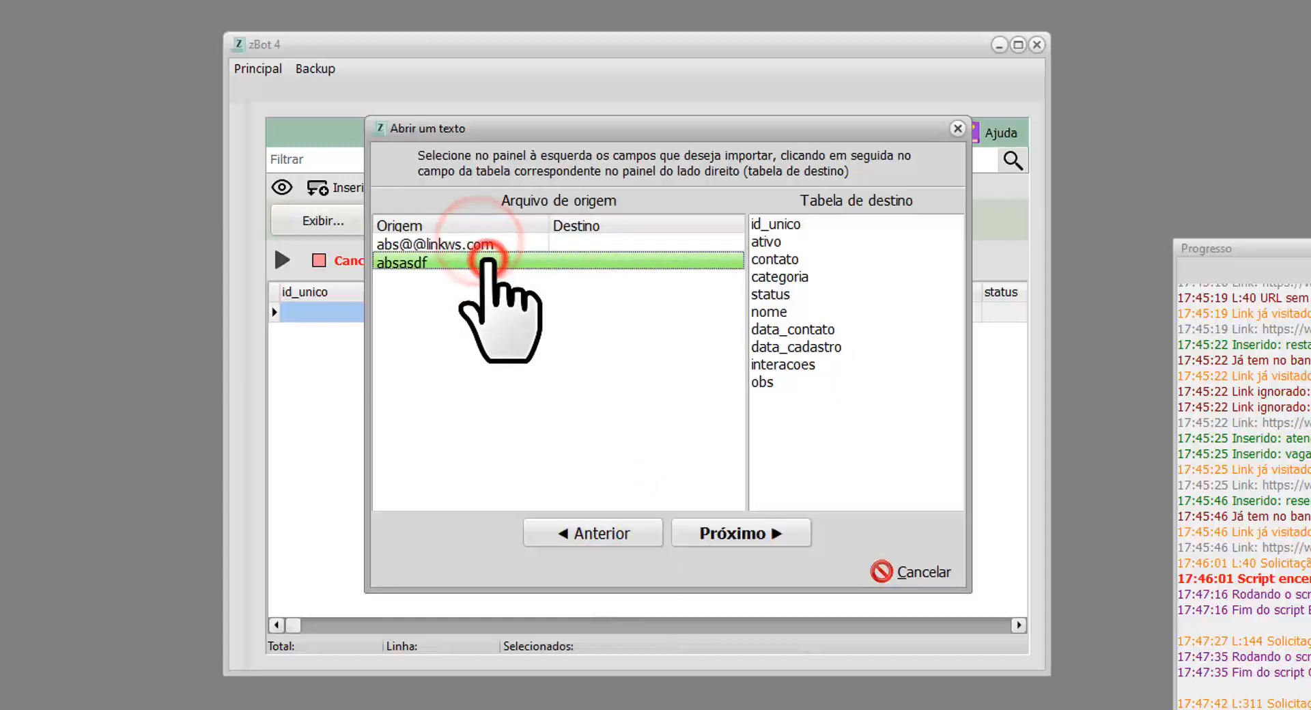
pyautogui.click(454, 245)
pyautogui.click(439, 262)
pyautogui.click(434, 244)
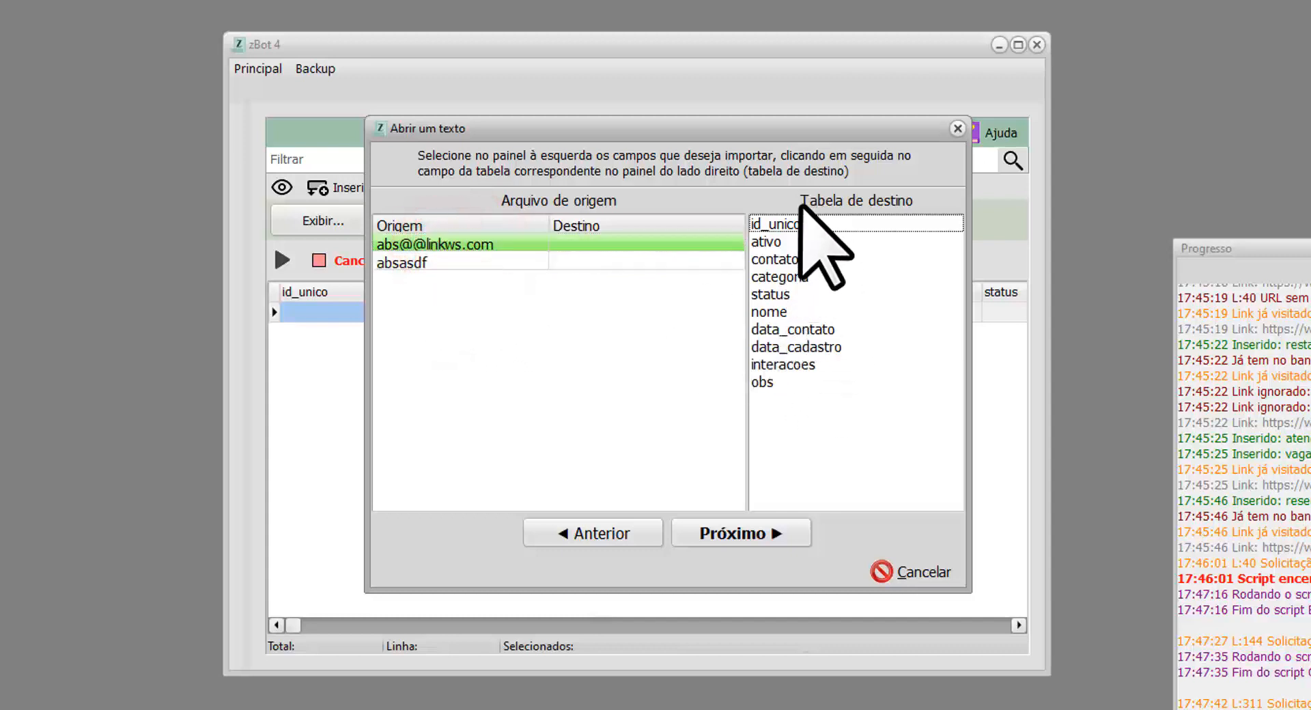
pyautogui.click(424, 263)
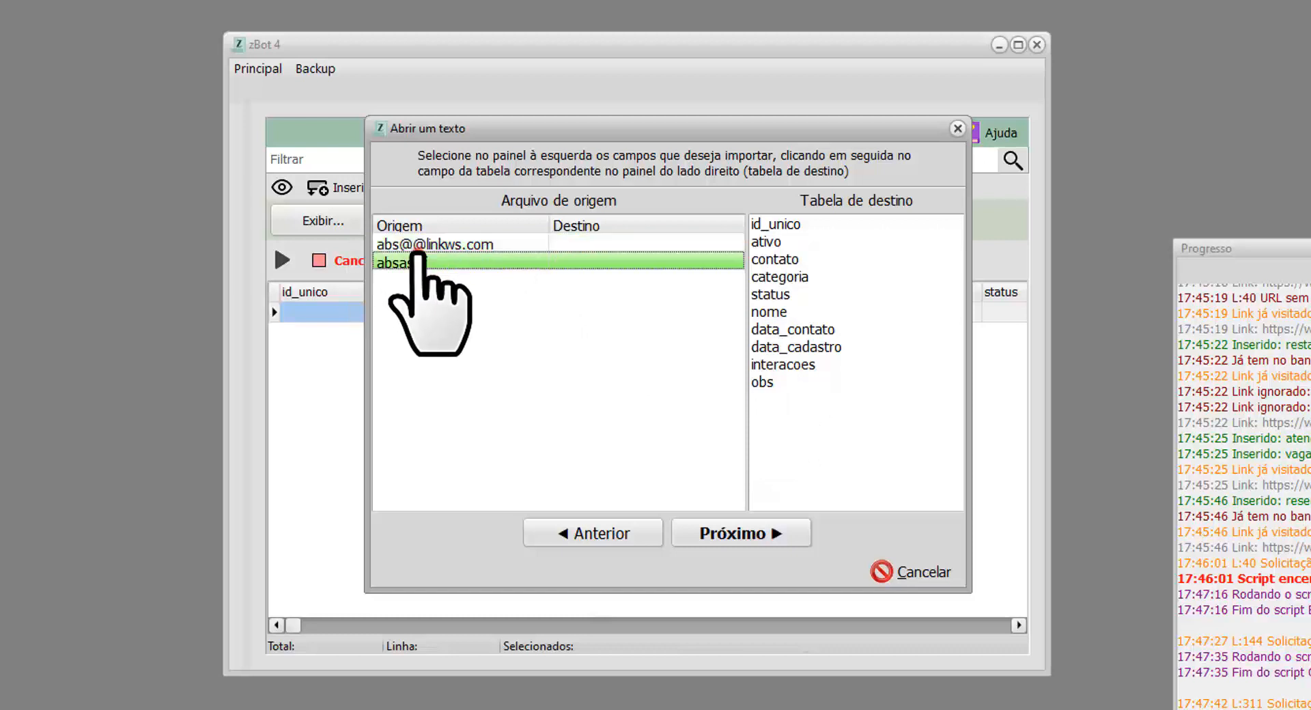
pyautogui.click(437, 244)
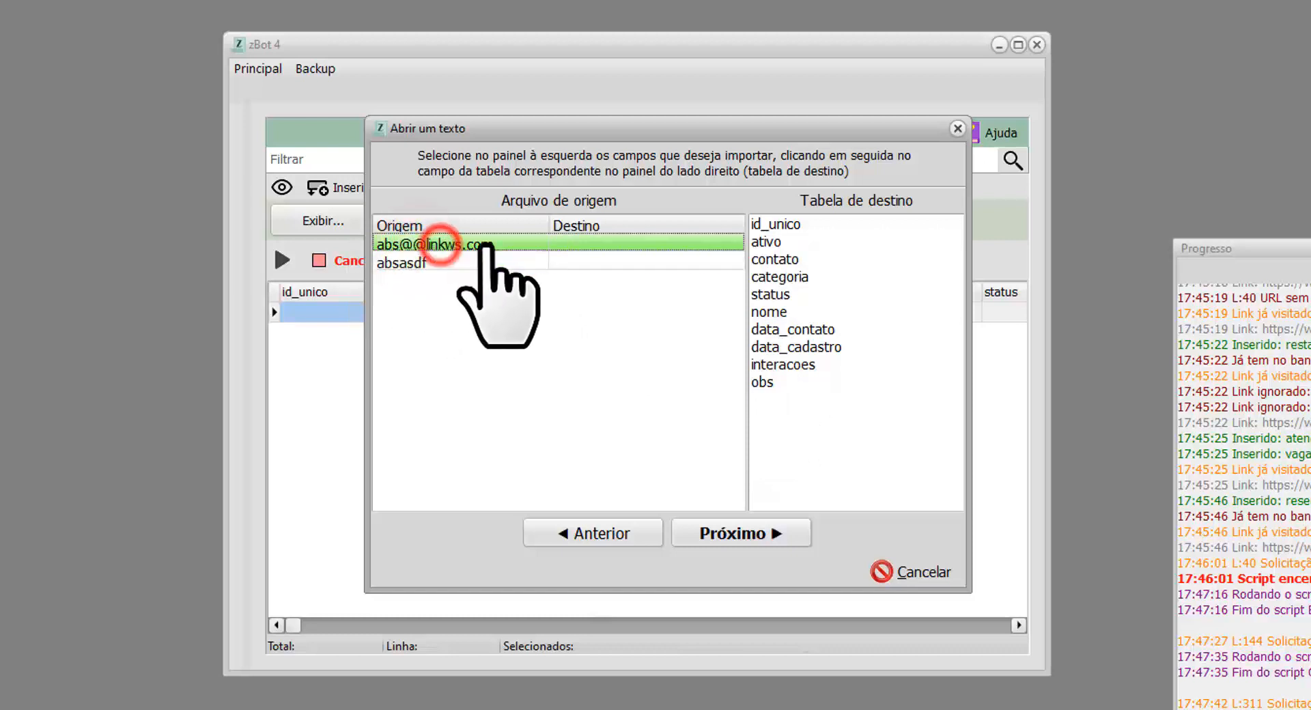
pyautogui.click(788, 259)
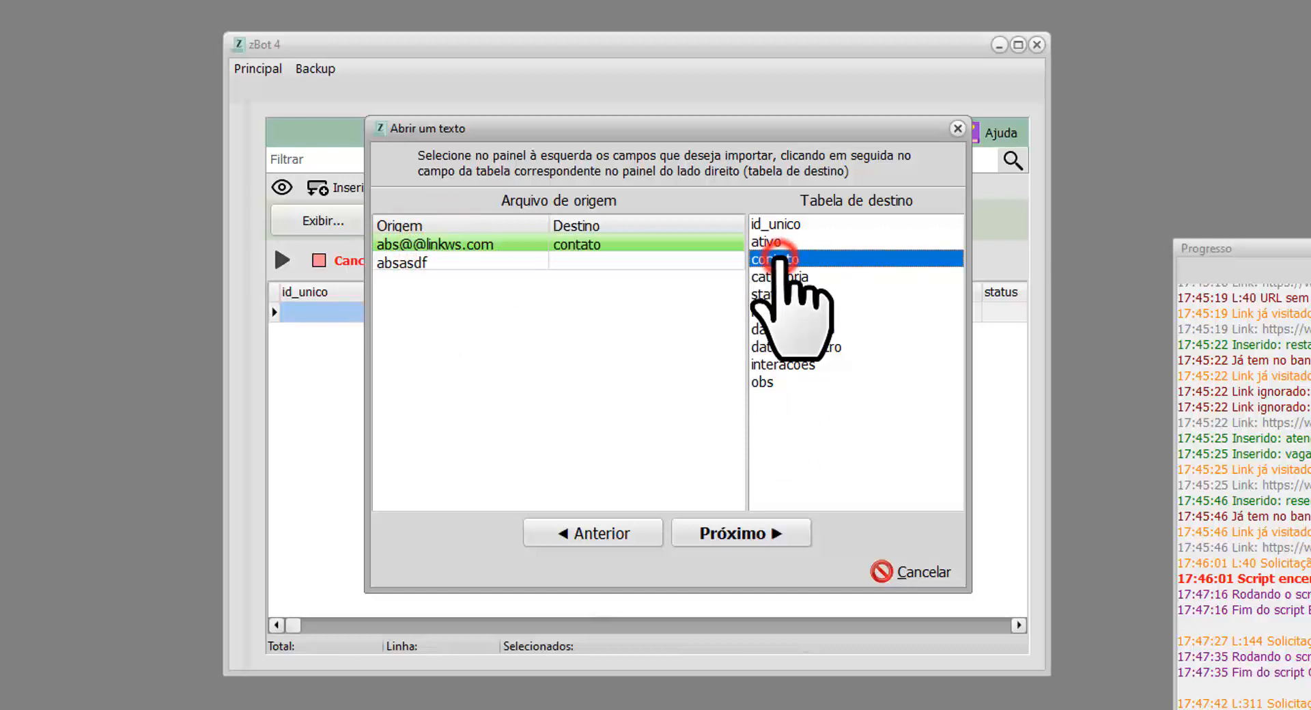
pyautogui.click(430, 262)
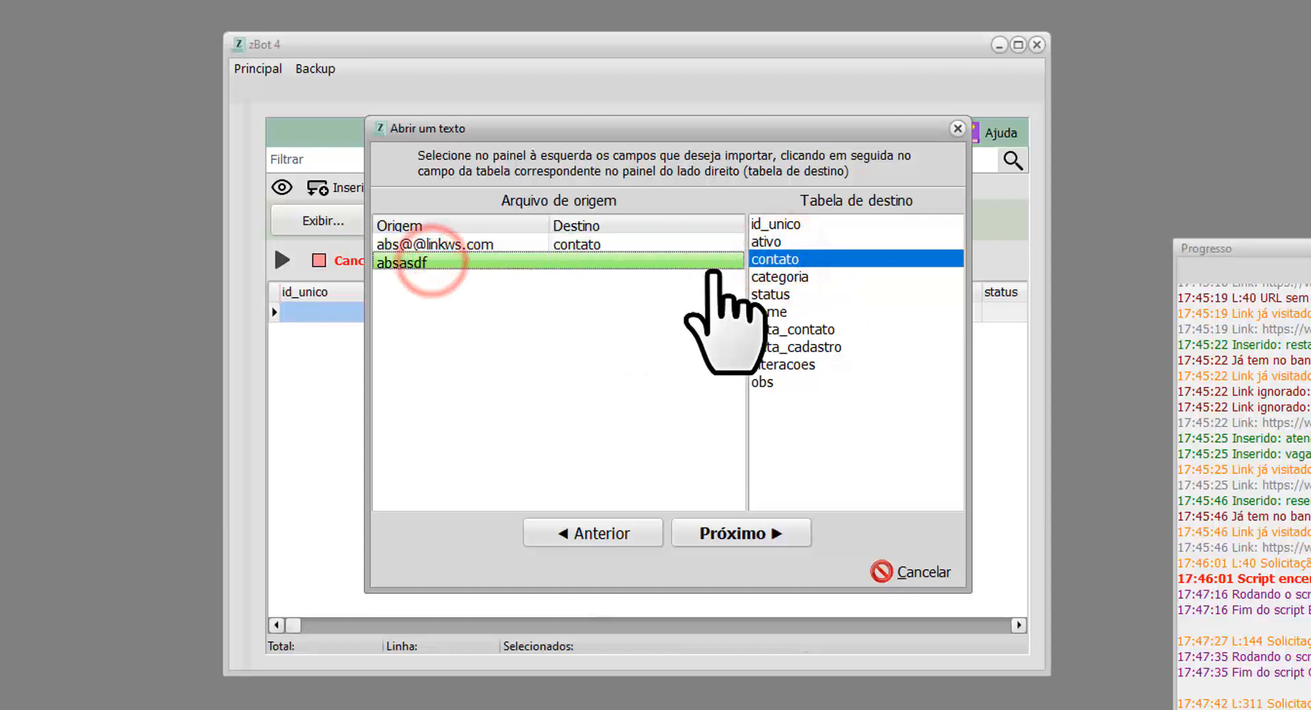
pyautogui.click(773, 312)
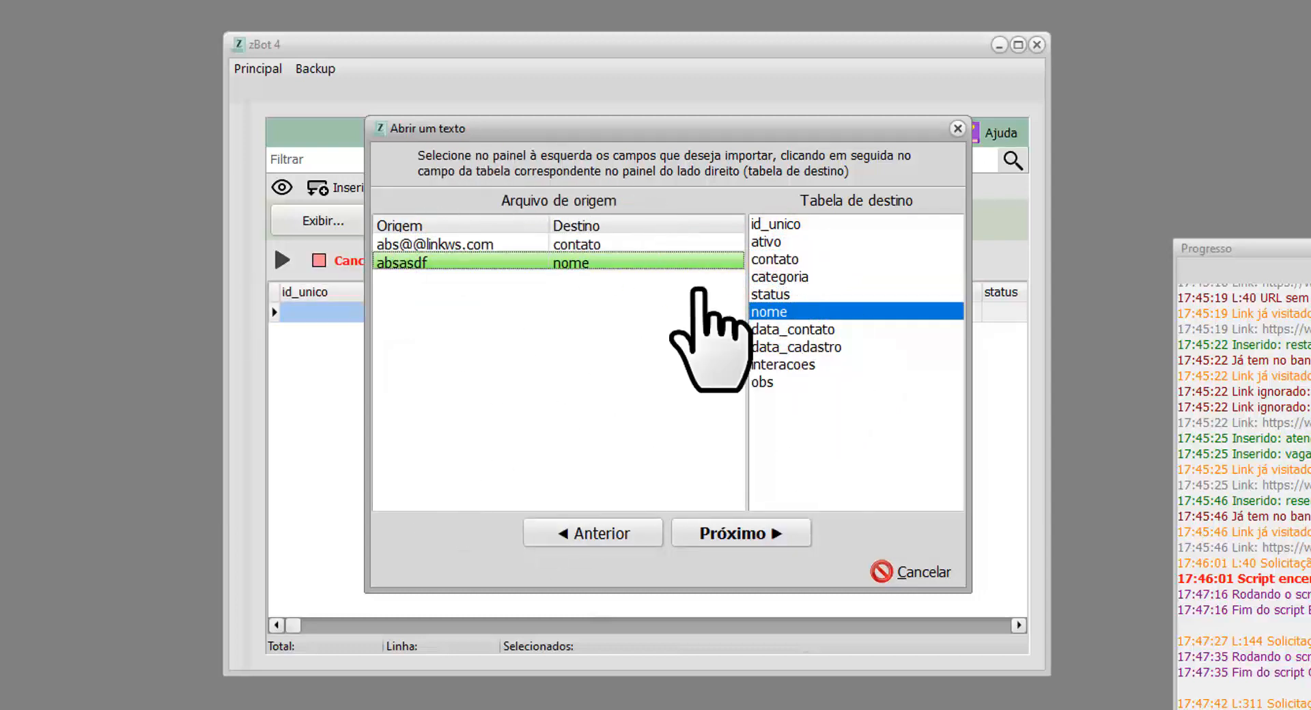
pyautogui.click(730, 535)
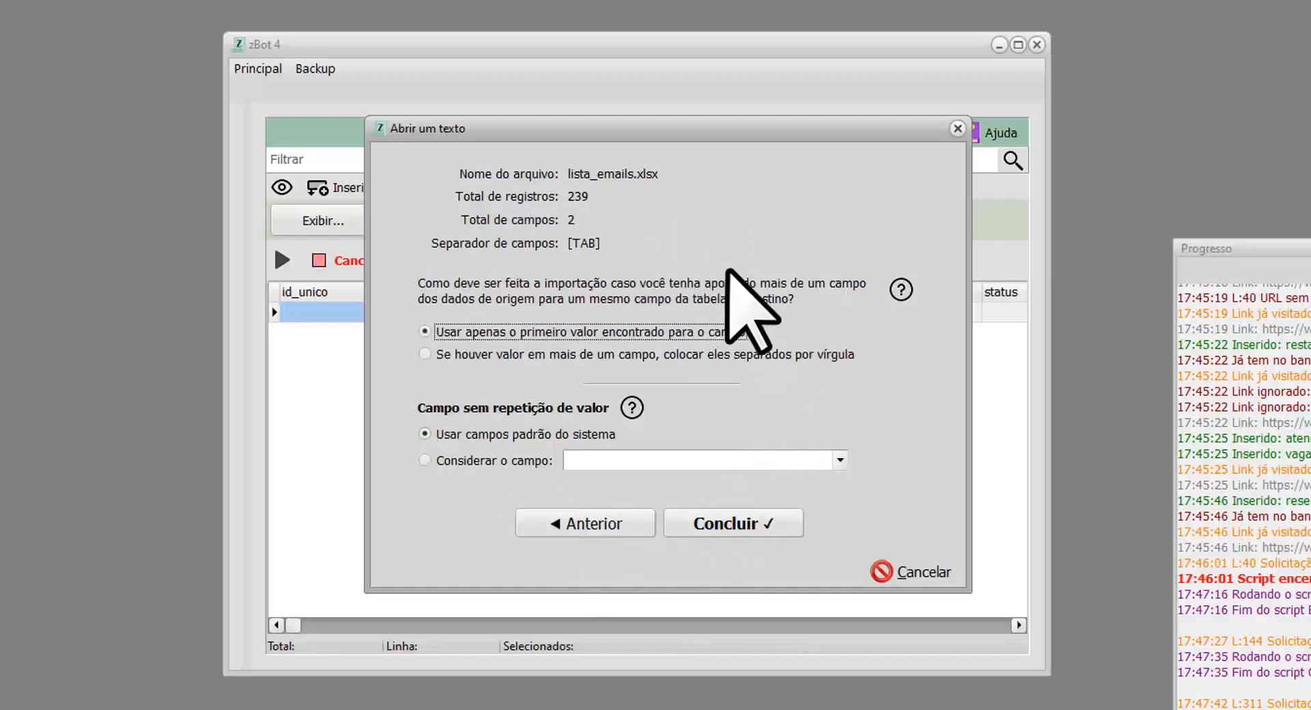
pyautogui.click(741, 523)
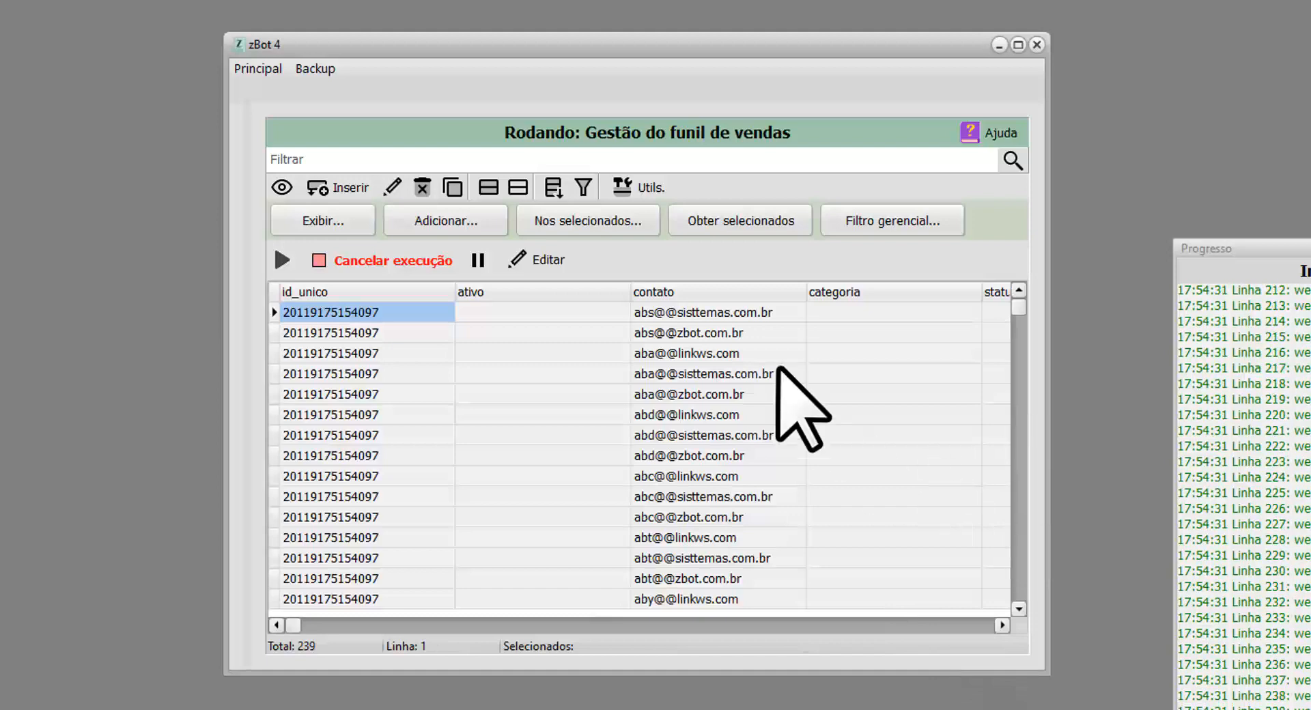
# - Place the nome and contato columns directly after id_unico and sort the records by contato in ascending order
pyautogui.click(888, 625)
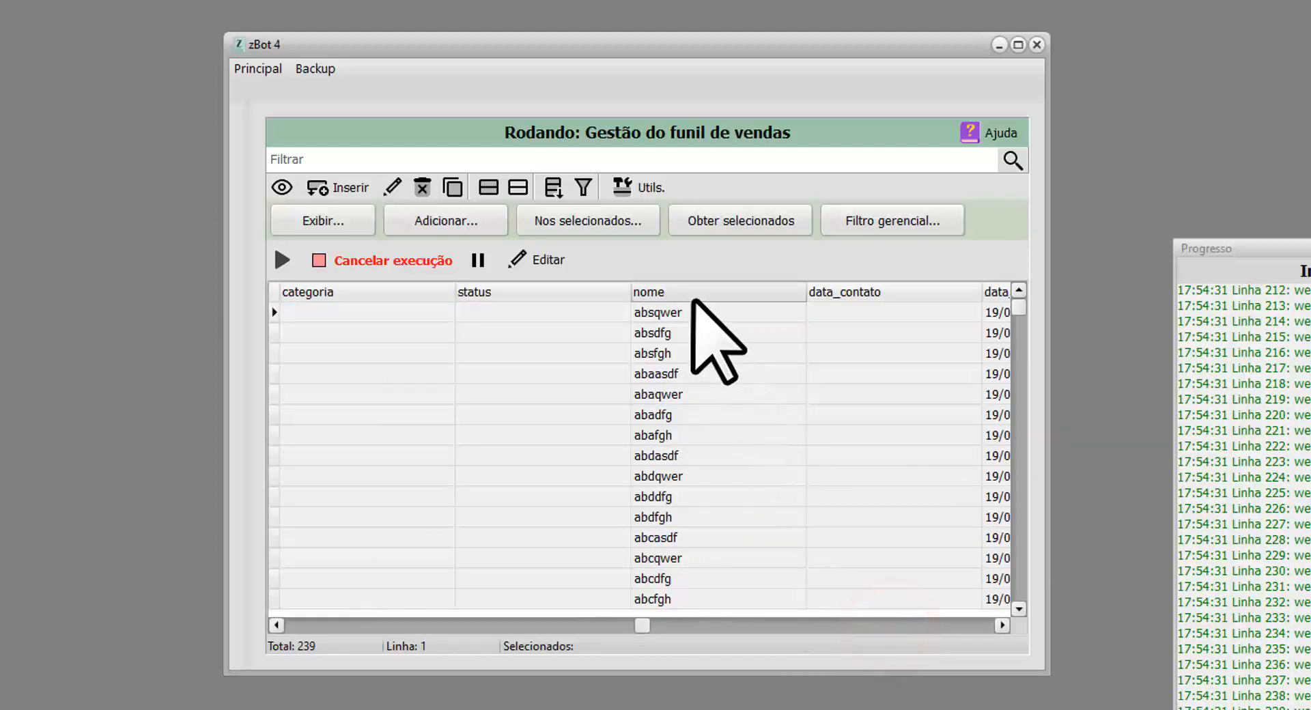
pyautogui.moveTo(691, 292)
pyautogui.mouseDown()
pyautogui.moveTo(483, 330)
pyautogui.moveTo(257, 336)
pyautogui.moveTo(587, 335)
pyautogui.moveTo(574, 307)
pyautogui.mouseUp()
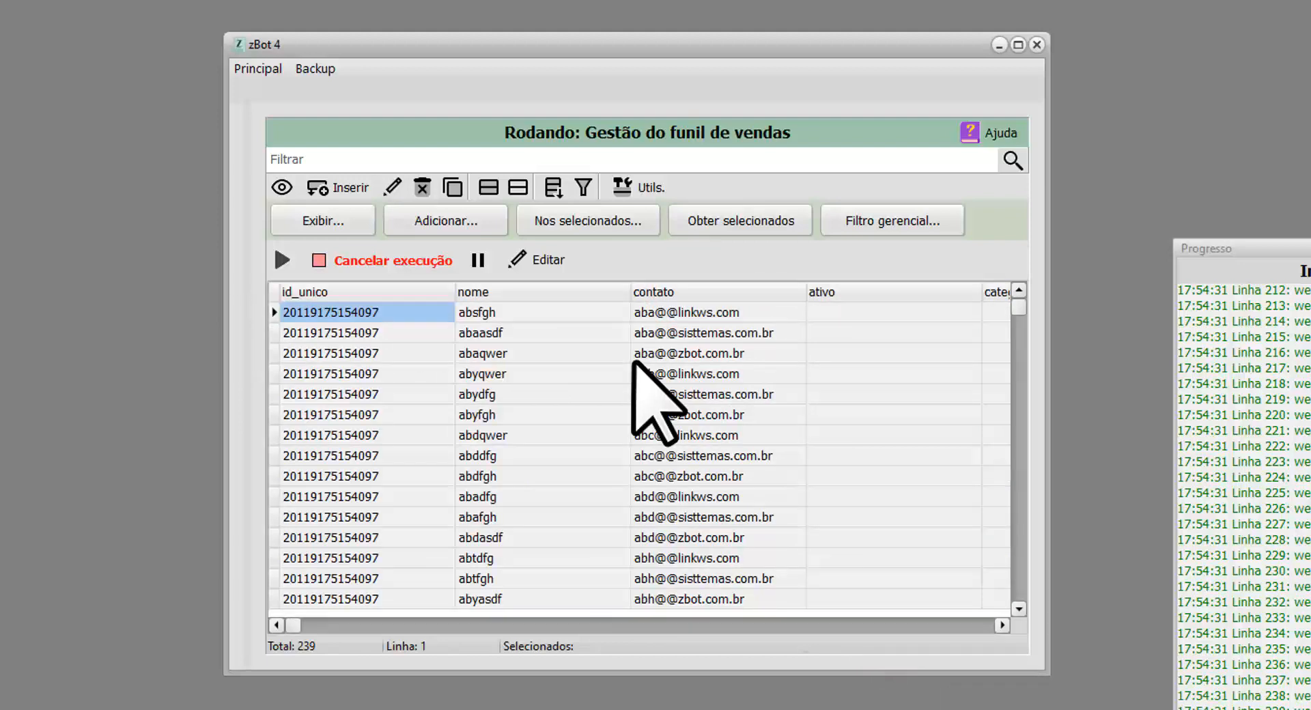
pyautogui.click(700, 287)
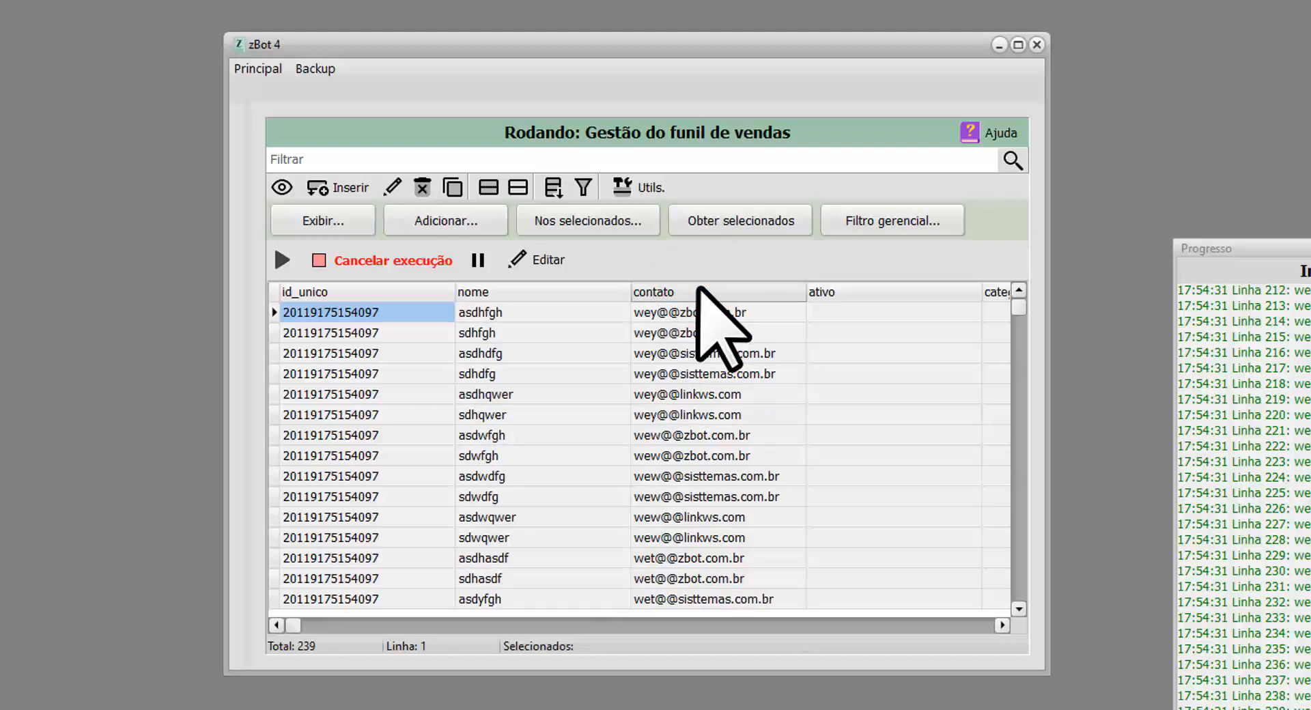
pyautogui.click(700, 288)
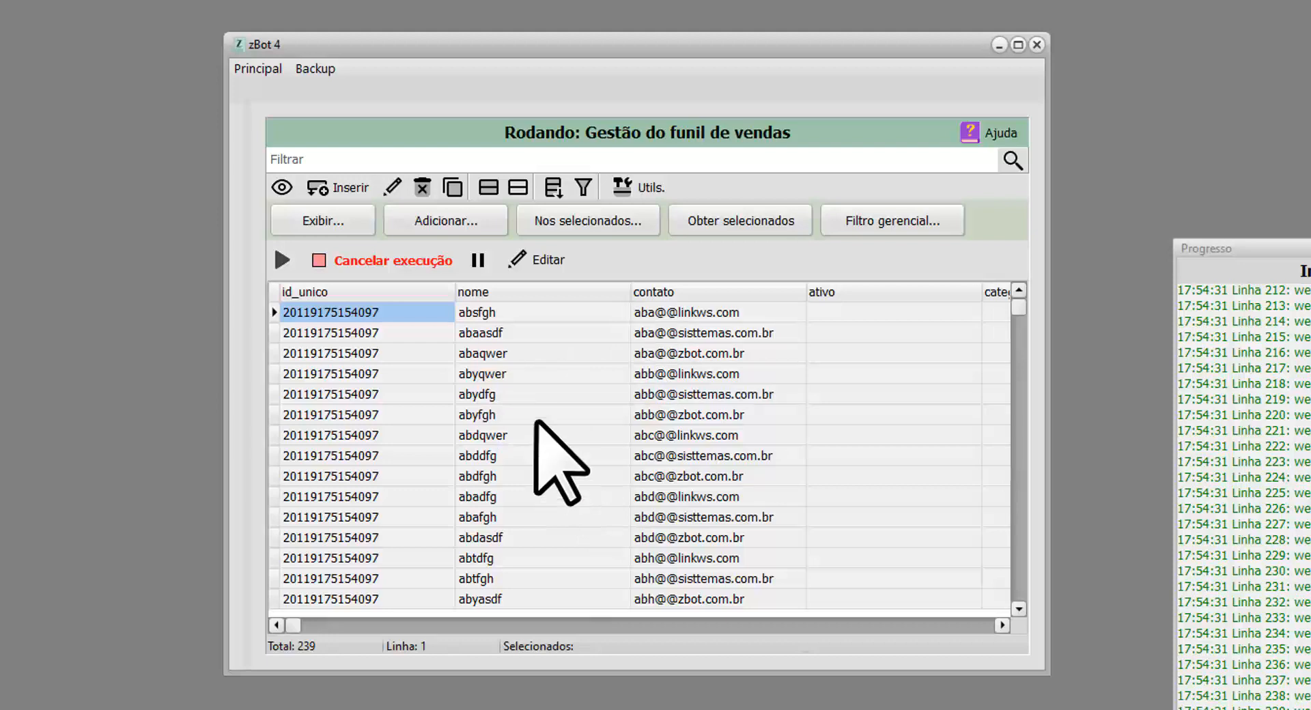
# - Select records 3, 8, 12 and 13 individually, then replace that selection with the continuous block of records 2 through 12
pyautogui.click(534, 353)
pyautogui.keyDown('ctrl'); pyautogui.click(538, 456); pyautogui.keyUp('ctrl')
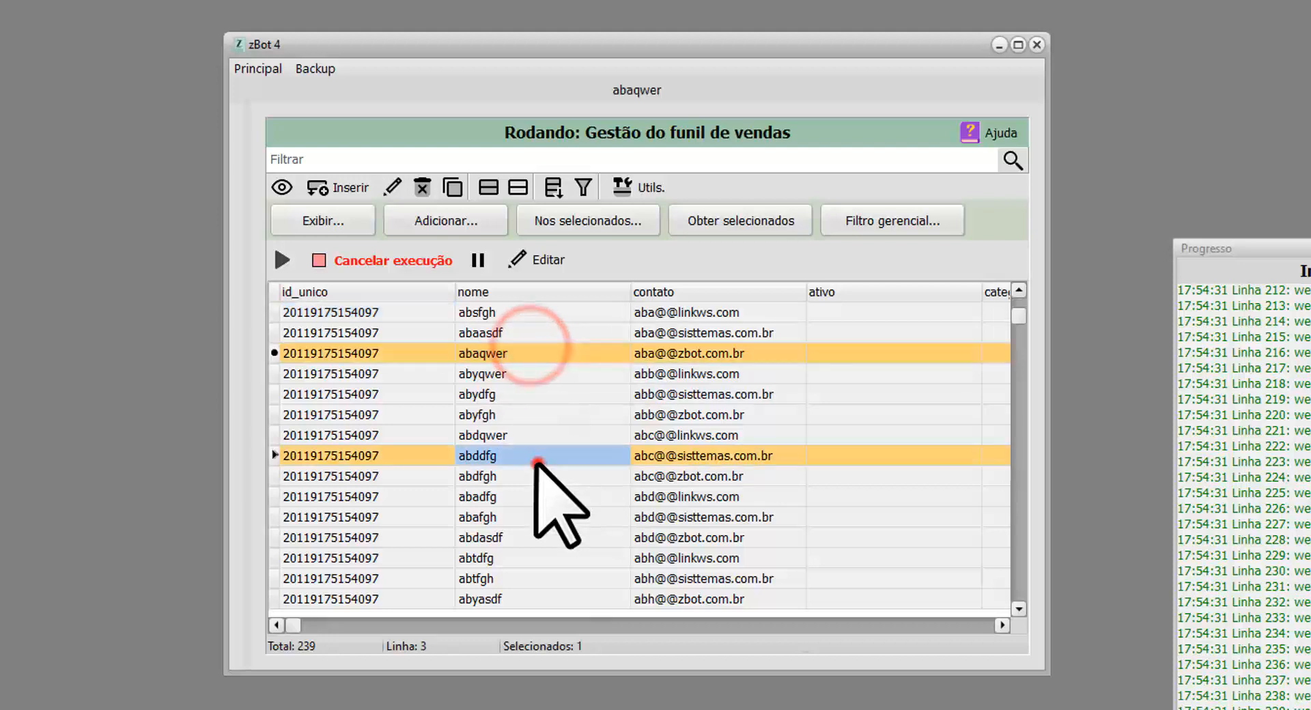
pyautogui.keyDown('ctrl'); pyautogui.click(529, 539); pyautogui.keyUp('ctrl')
pyautogui.keyDown('ctrl'); pyautogui.click(519, 559); pyautogui.keyUp('ctrl')
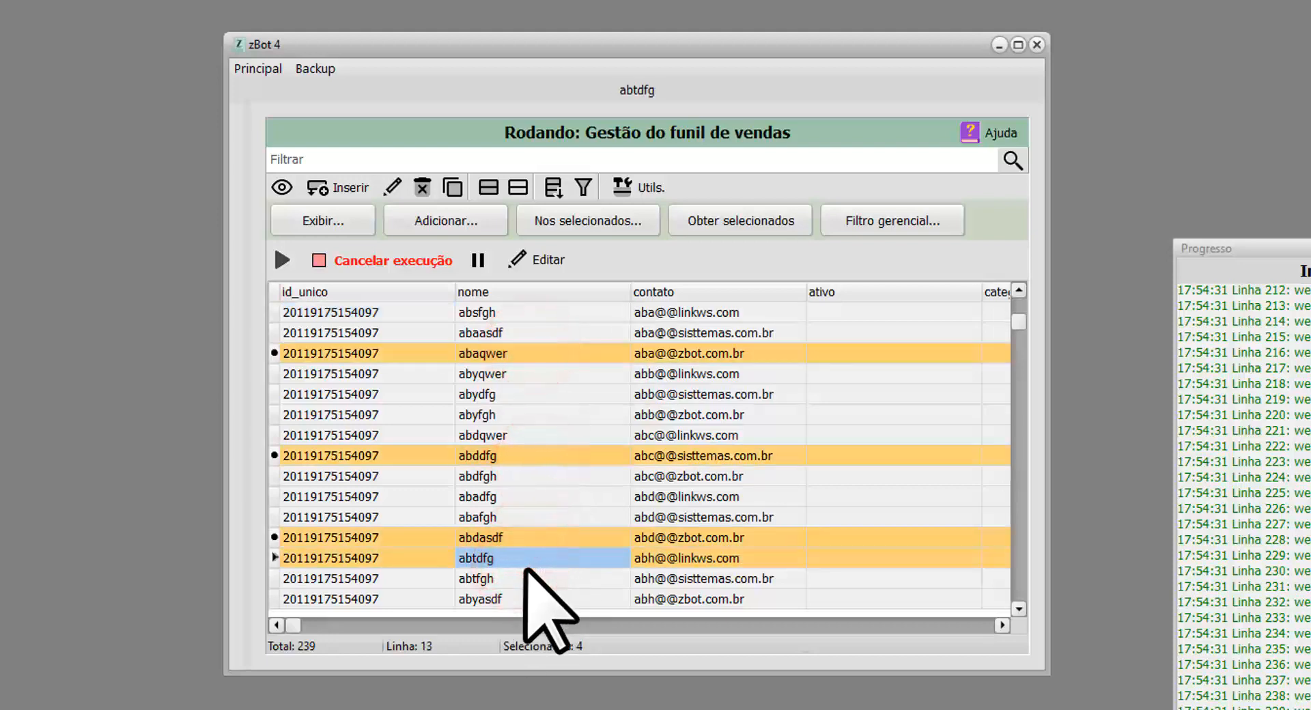
pyautogui.click(492, 332)
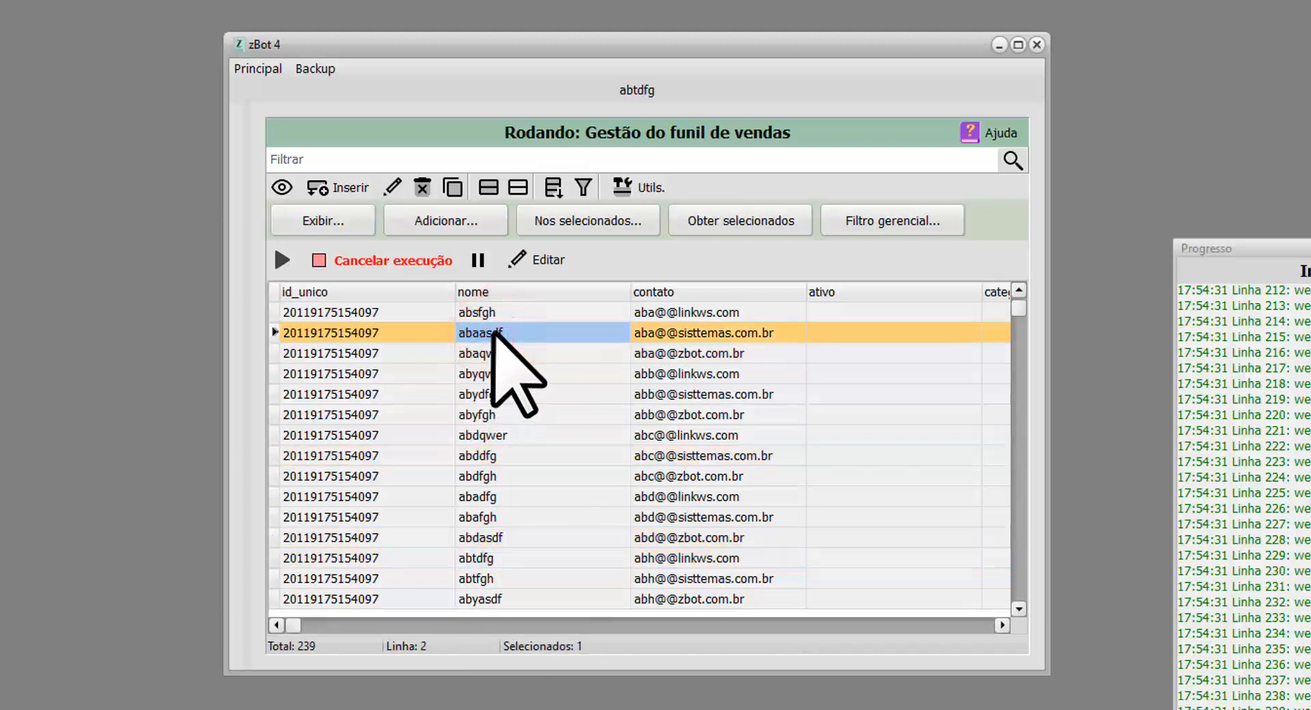
pyautogui.moveTo(495, 345); pyautogui.dragTo(493, 469)
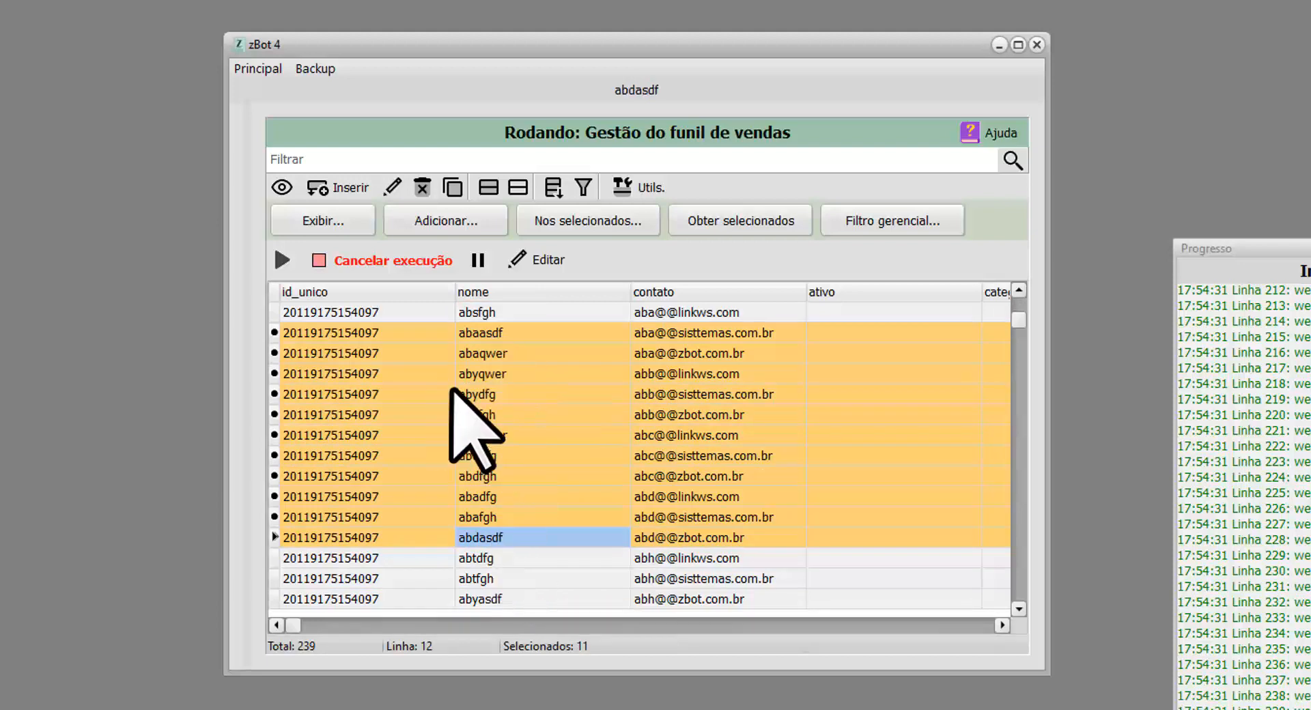
# - Extend the selection one record at a time from record 2 through 12, copy the selected records and paste them into a blank Notepad document
pyautogui.click(501, 336)
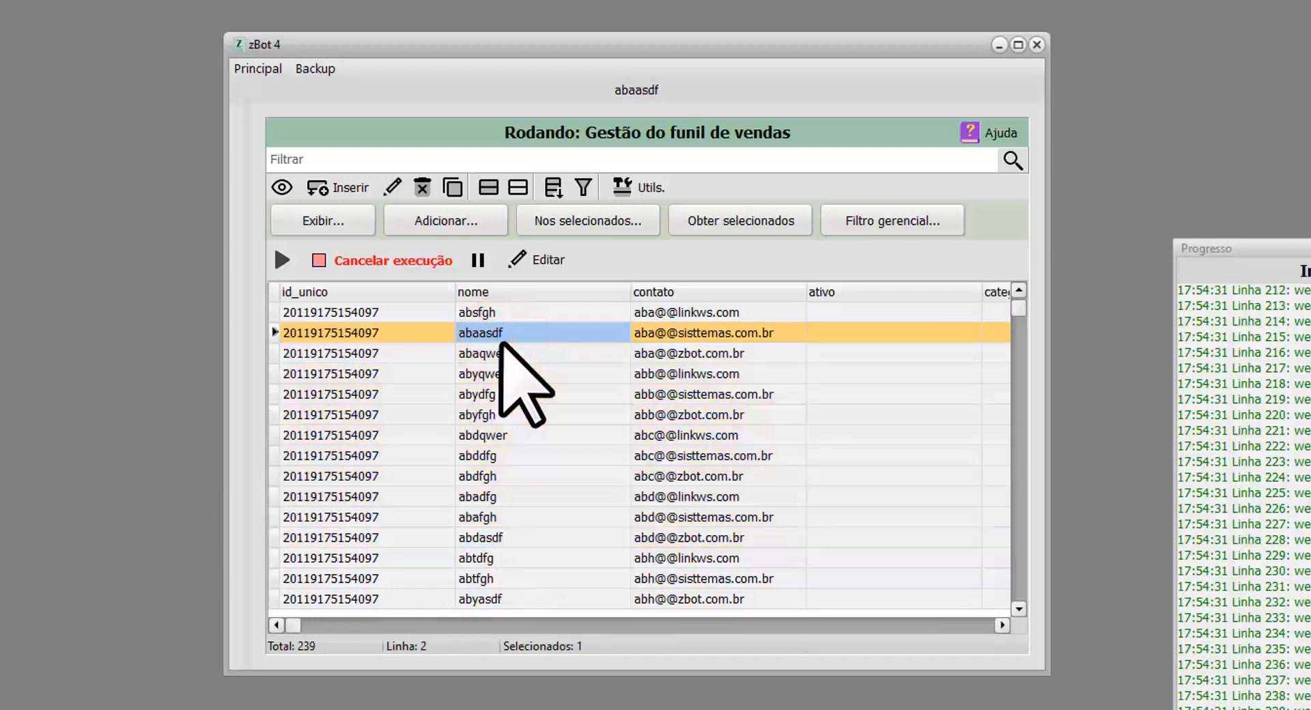
pyautogui.hotkey('shift', 'Down')
pyautogui.hotkey('shift', 'Down')
pyautogui.hotkey('shift', 'Down')
pyautogui.hotkey('shift', 'Down')
pyautogui.hotkey('shift', 'Down')
pyautogui.hotkey('shift', 'Down')
pyautogui.hotkey('shift', 'Down')
pyautogui.hotkey('shift', 'Down')
pyautogui.hotkey('shift', 'Down')
pyautogui.hotkey('shift', 'Down')
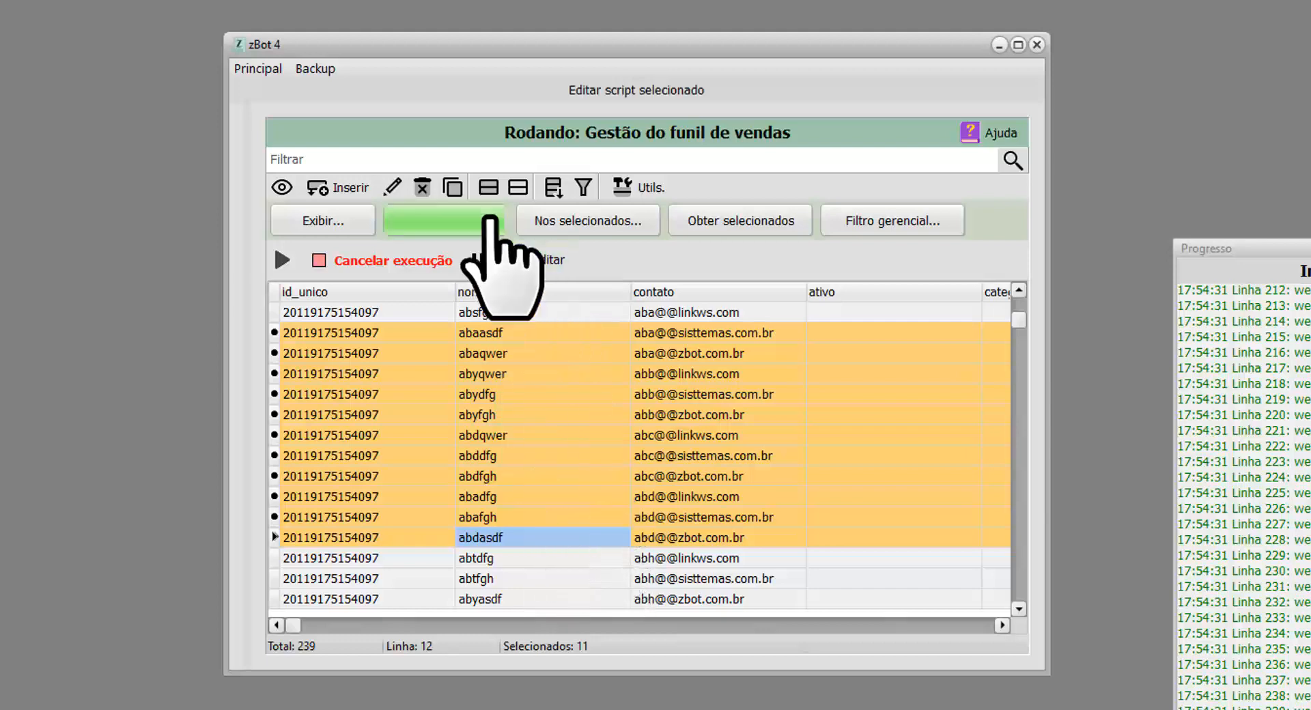
pyautogui.click(456, 183)
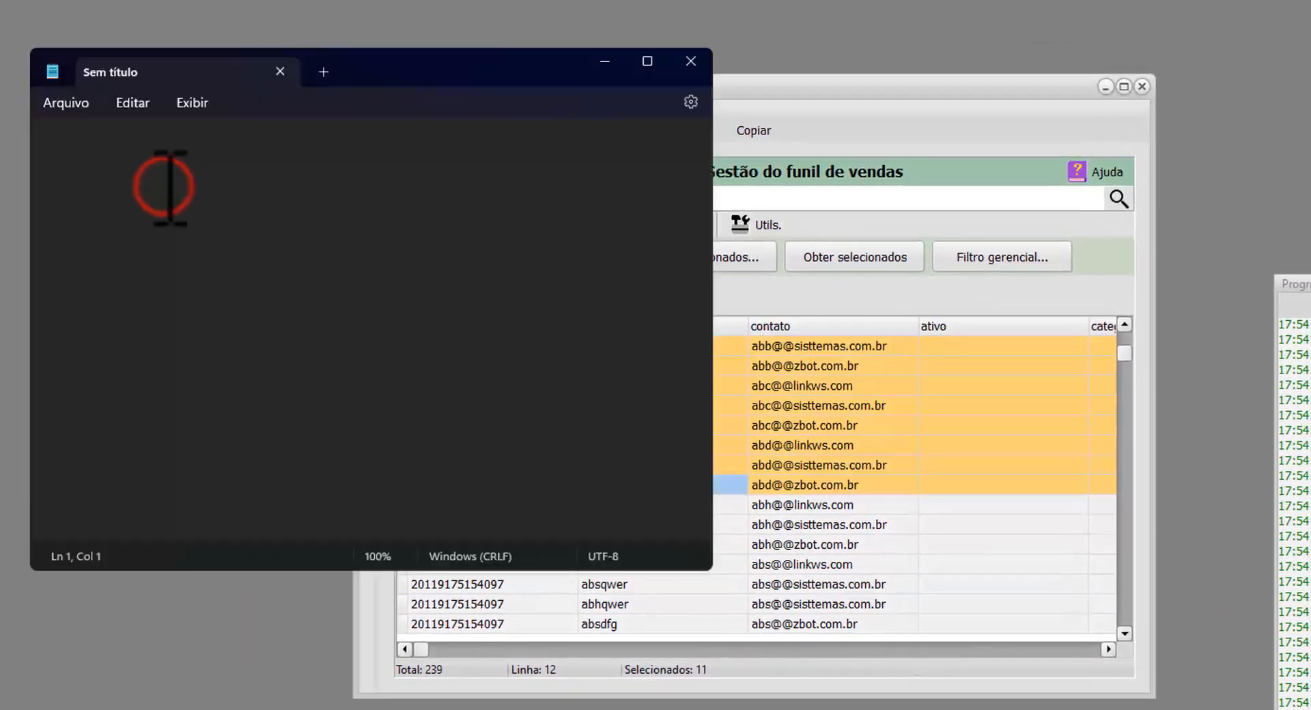
pyautogui.hotkey('ctrl', 'v')
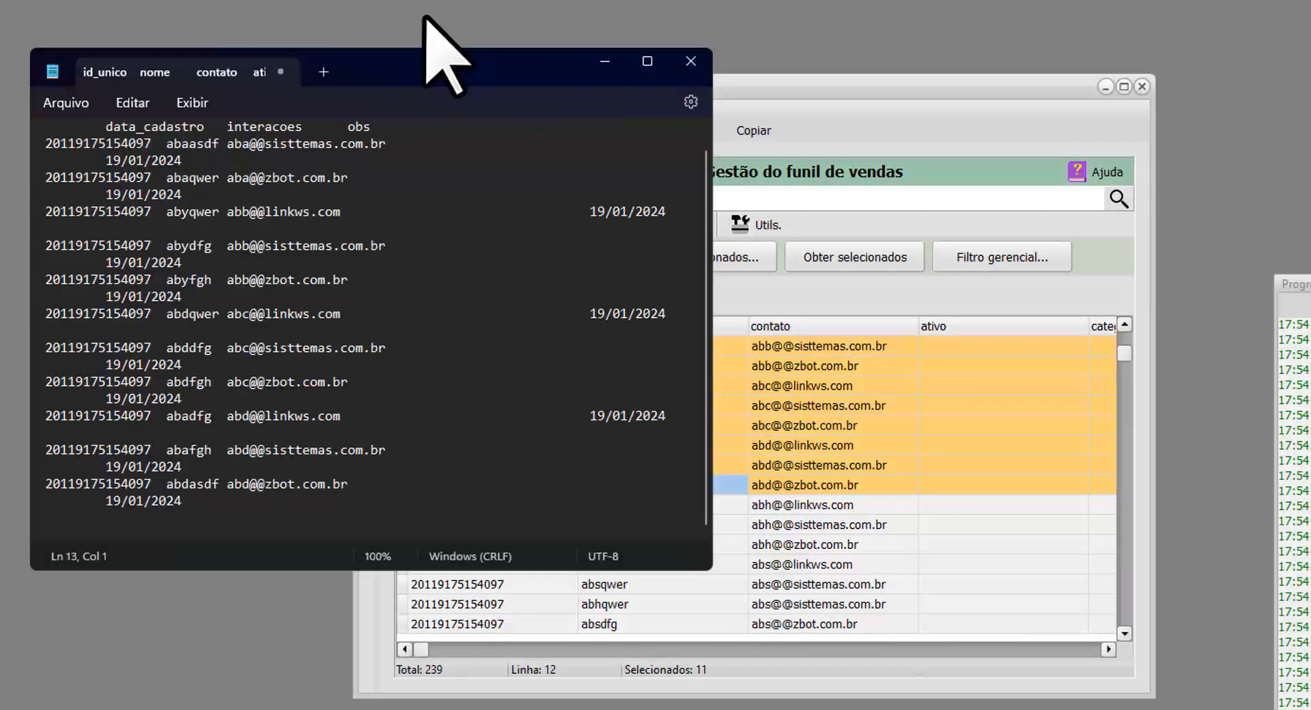
pyautogui.moveTo(663, 69)
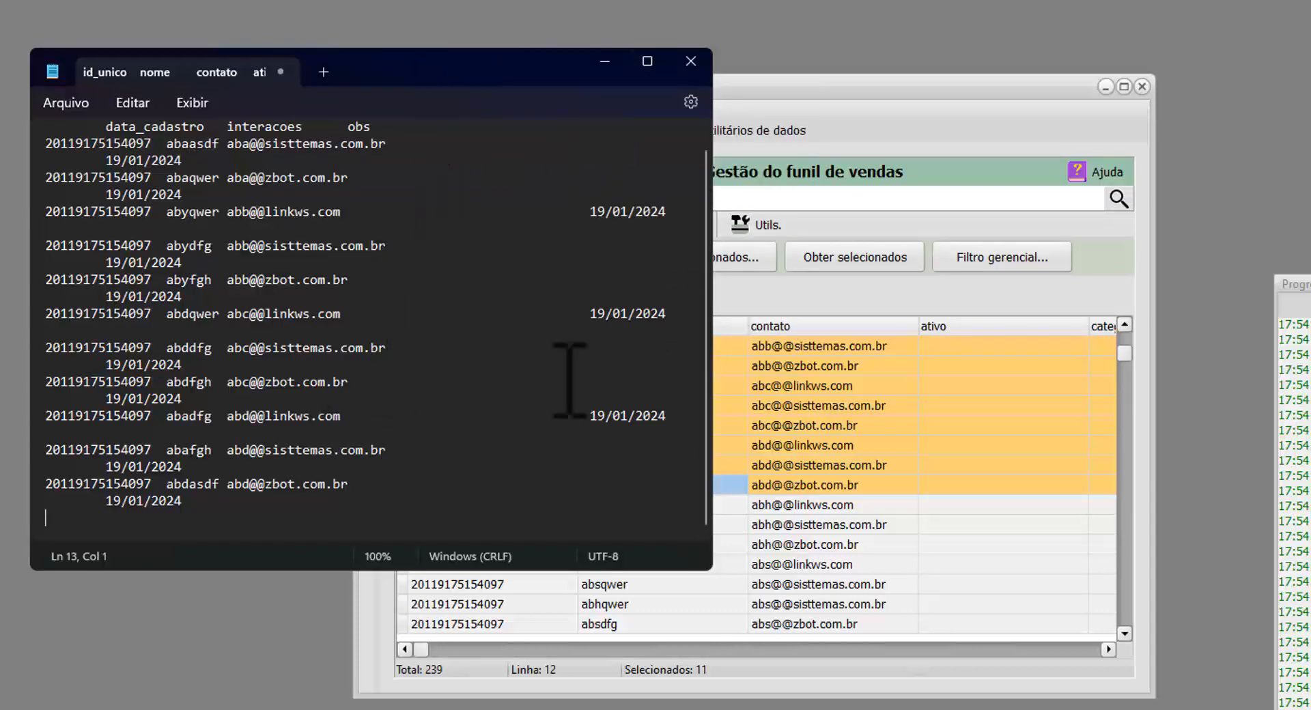
# - Copy all the data of the contato column and paste it into an empty Notepad document, then look through the pasted list
pyautogui.click(820, 405)
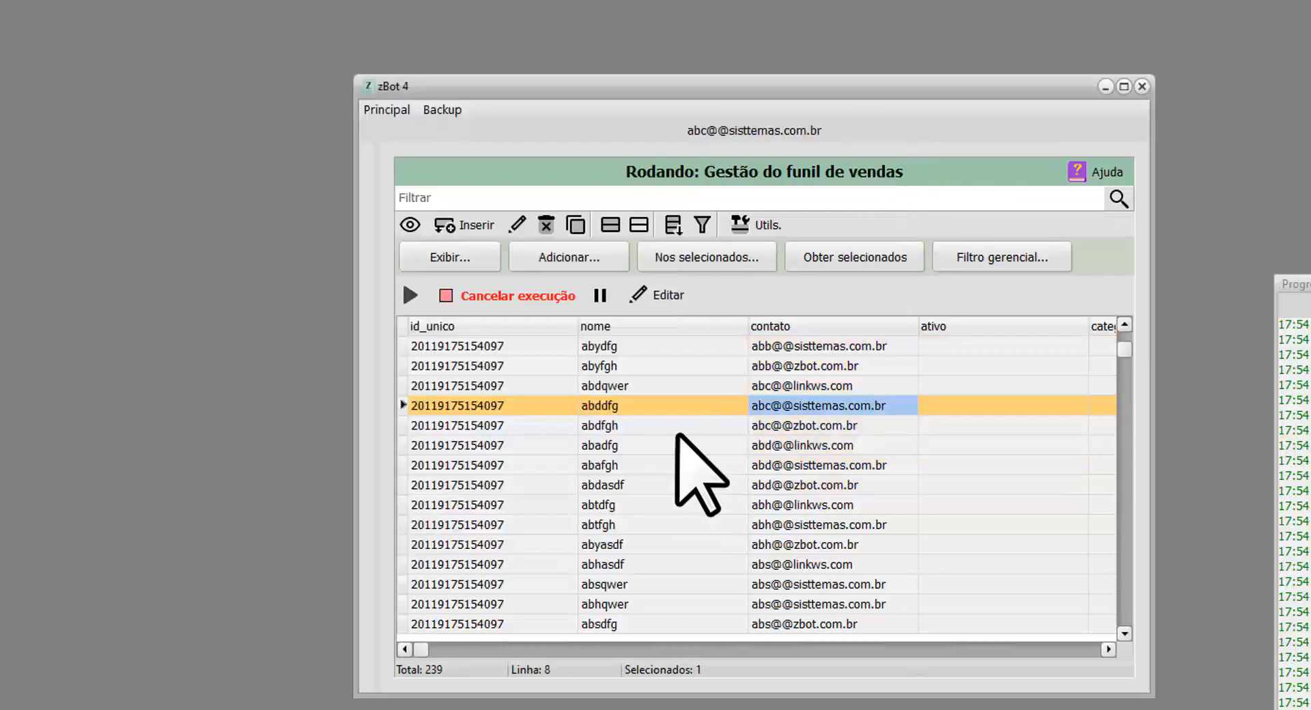
pyautogui.click(792, 448)
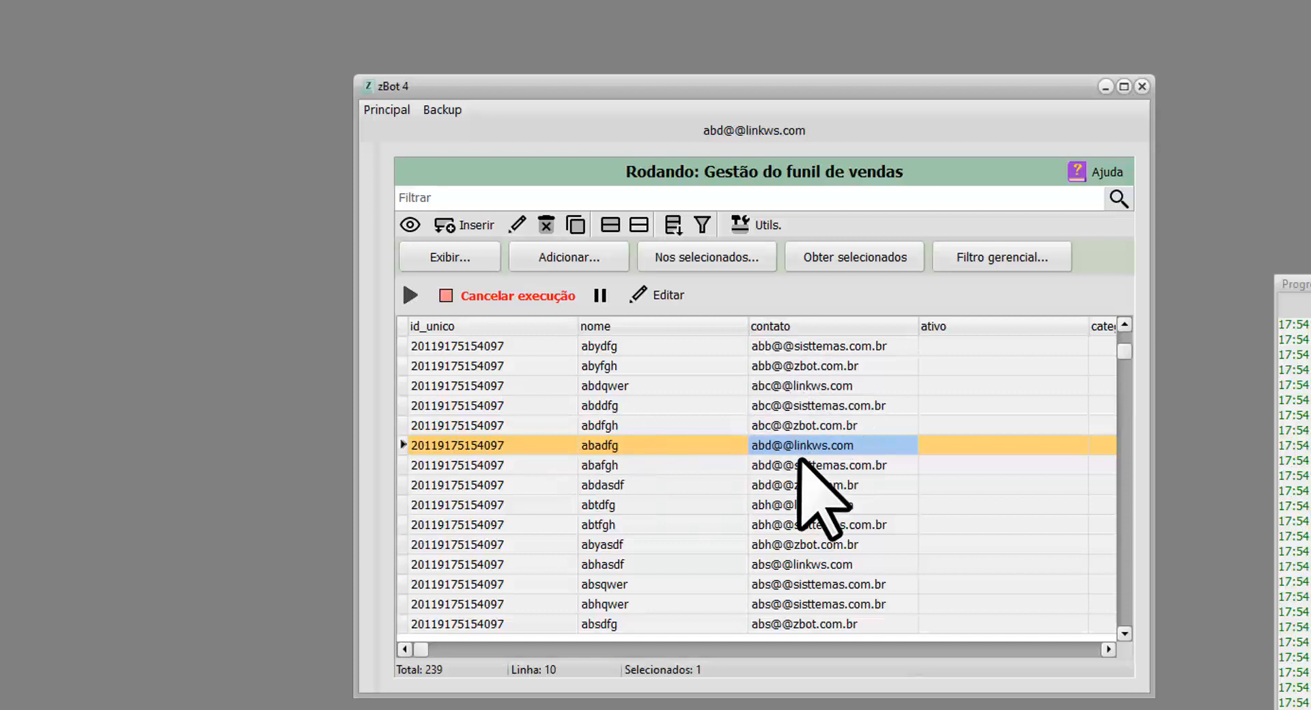
pyautogui.click(799, 387)
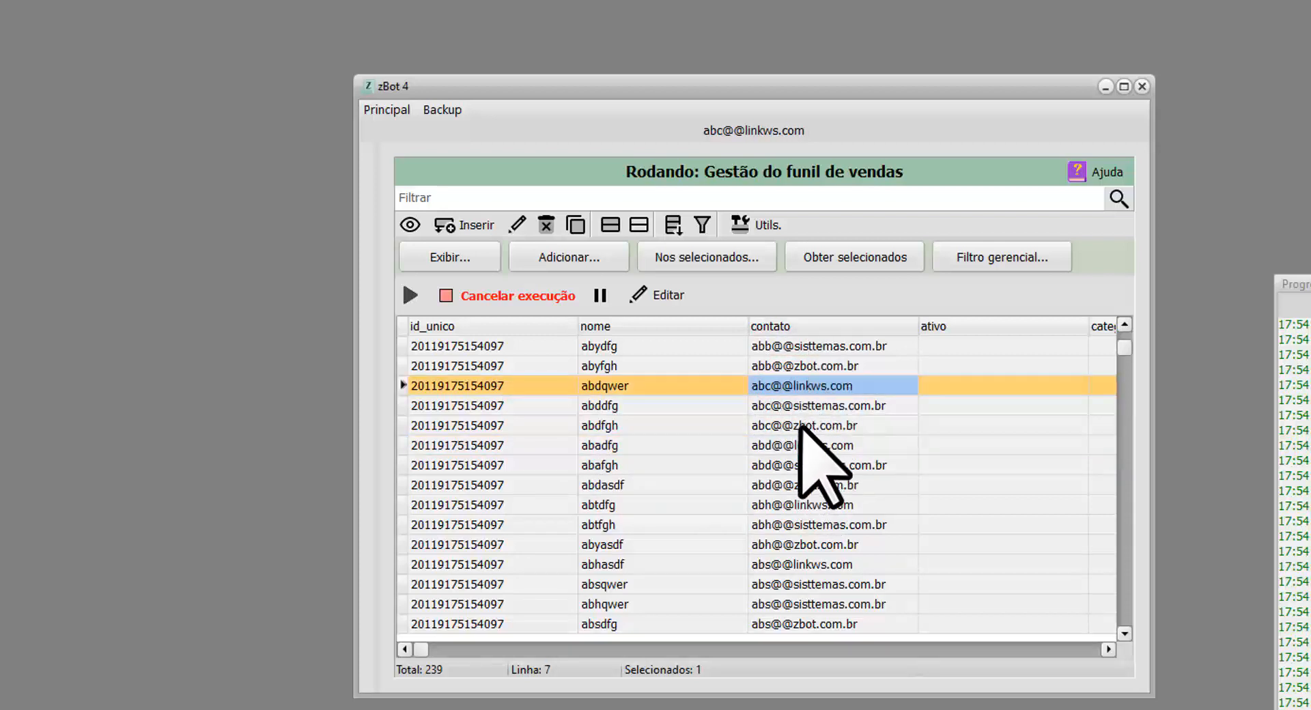
pyautogui.rightClick(805, 386)
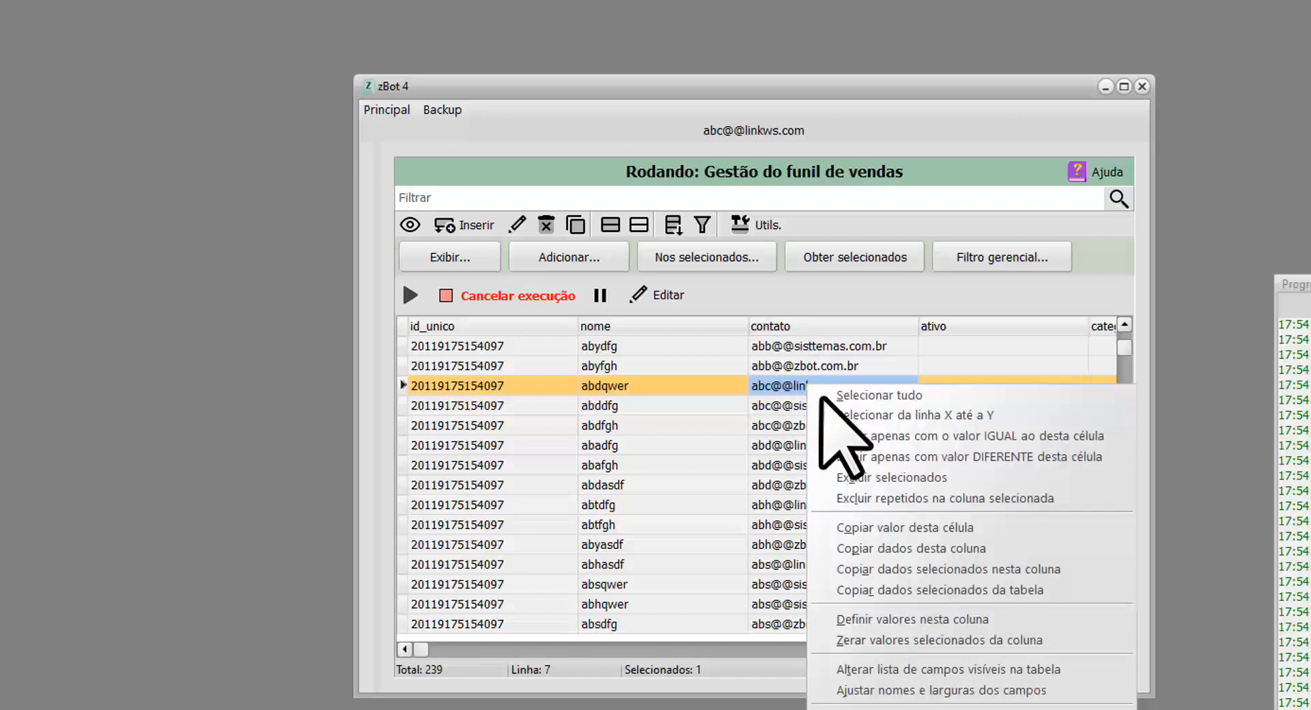
pyautogui.click(937, 550)
pyautogui.press('Return')
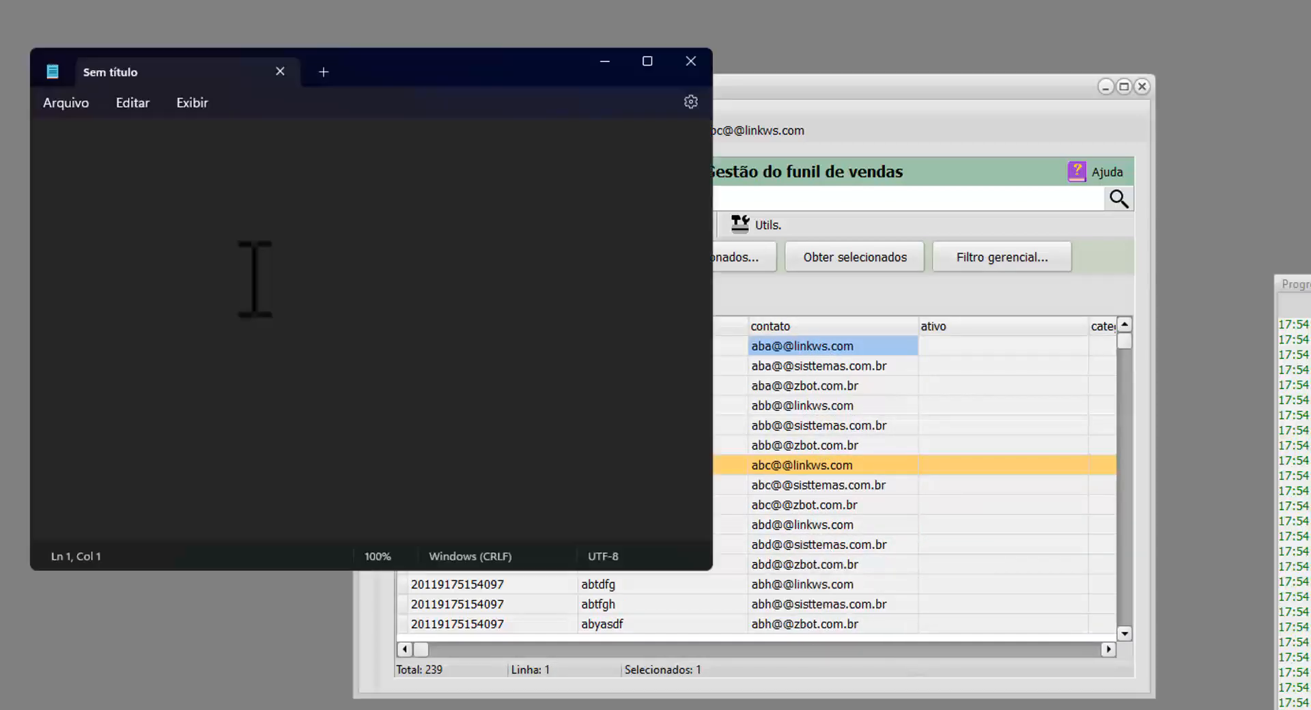
pyautogui.hotkey('ctrl', 'v')
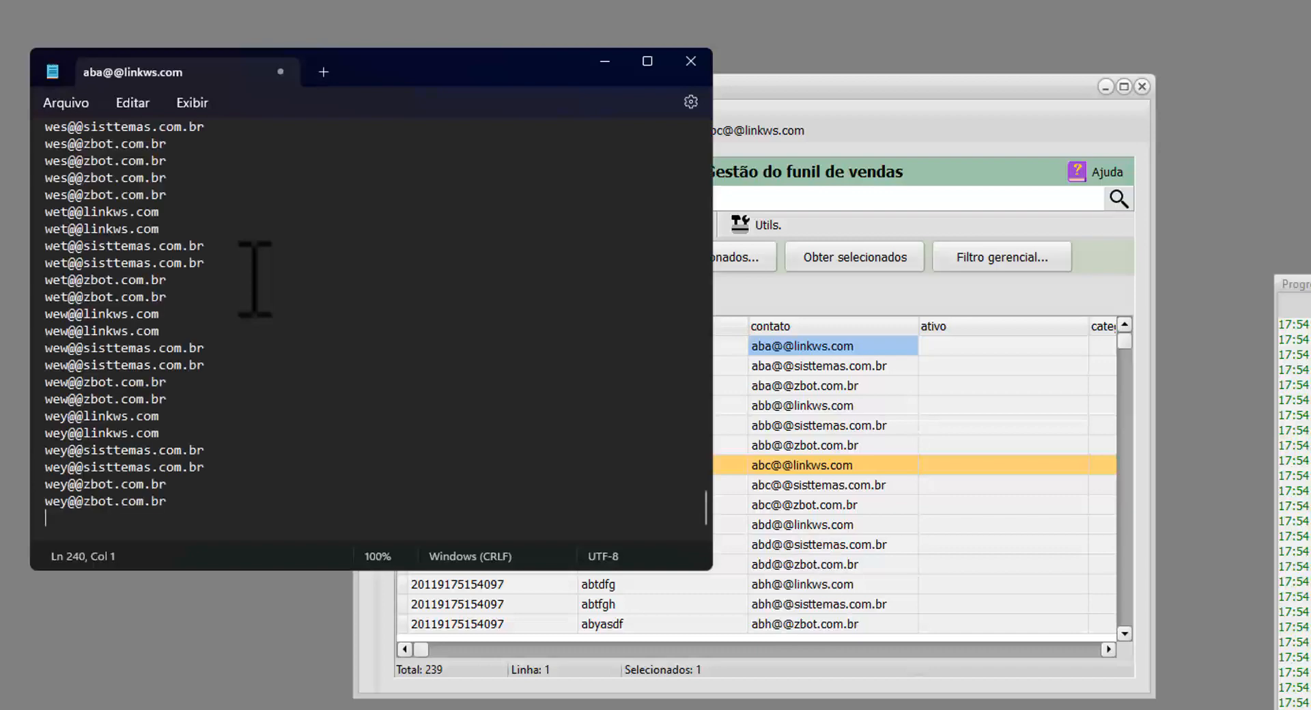
pyautogui.press('Up')
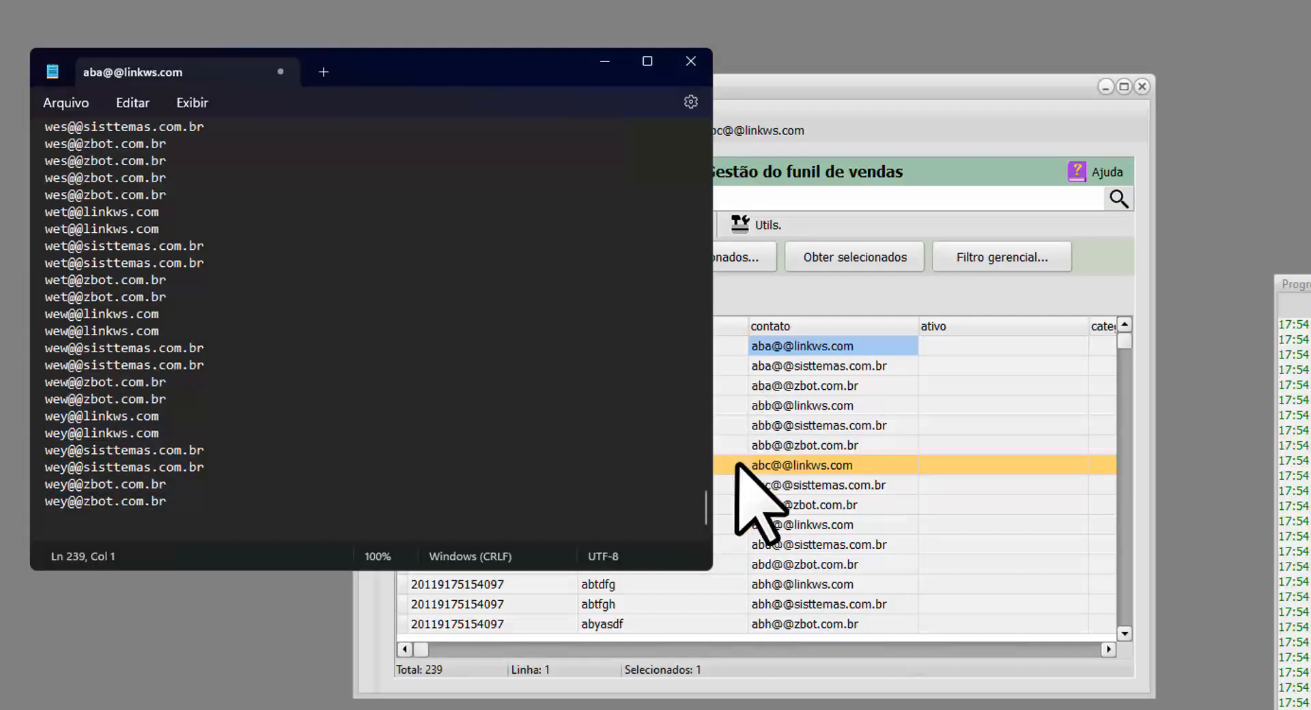
pyautogui.moveTo(704, 517); pyautogui.dragTo(703, 89)
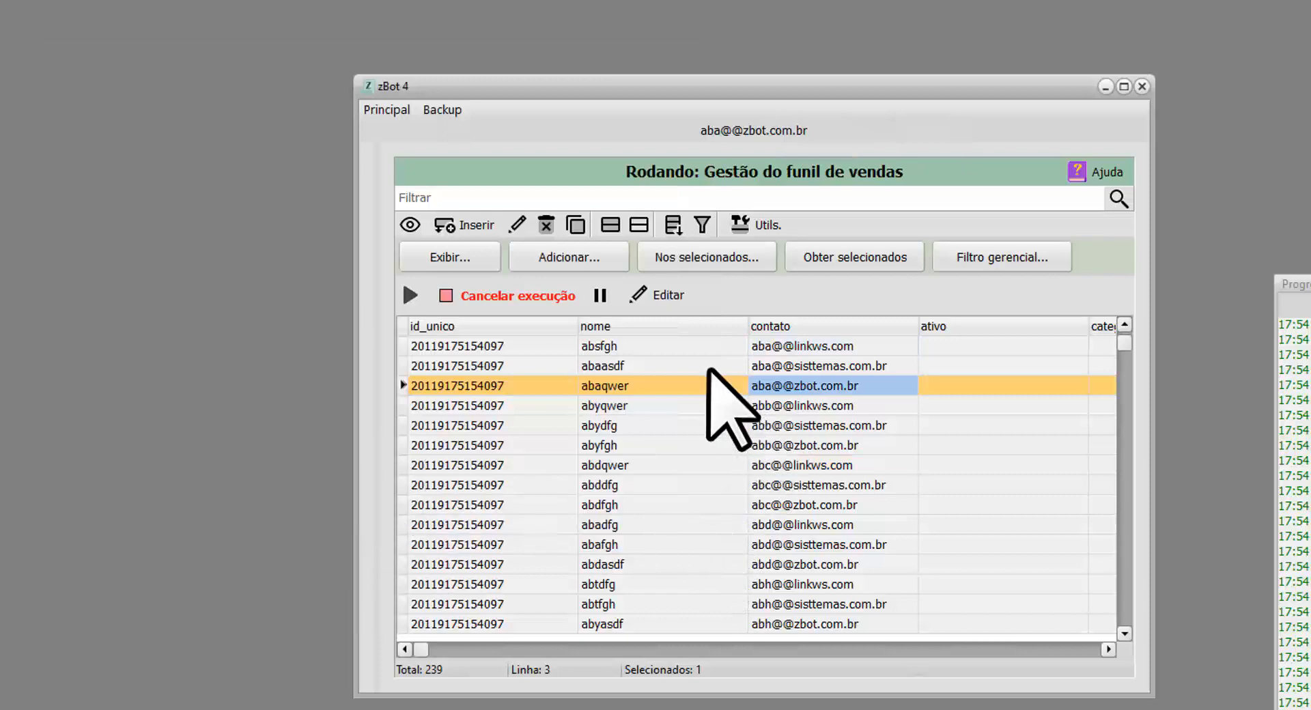
# - Select all the table's records for export and exclude every column except nome and contato from the export data
pyautogui.click(610, 225)
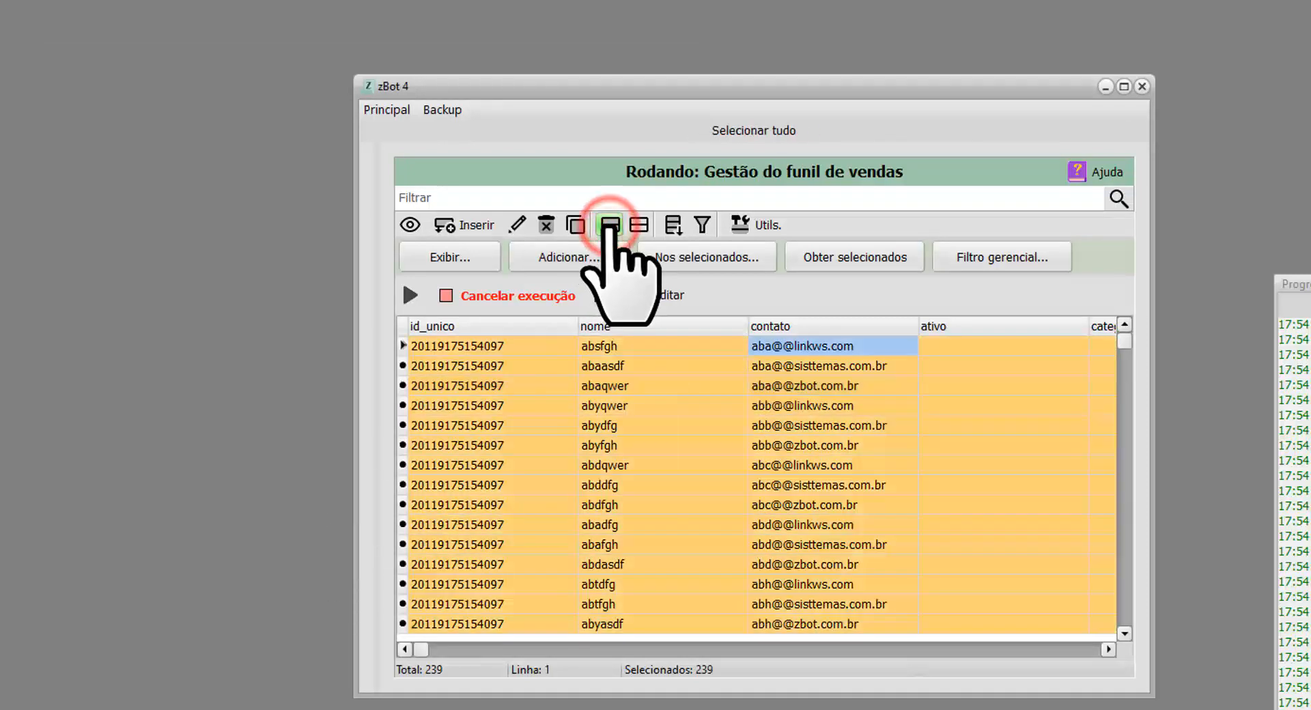
pyautogui.click(673, 225)
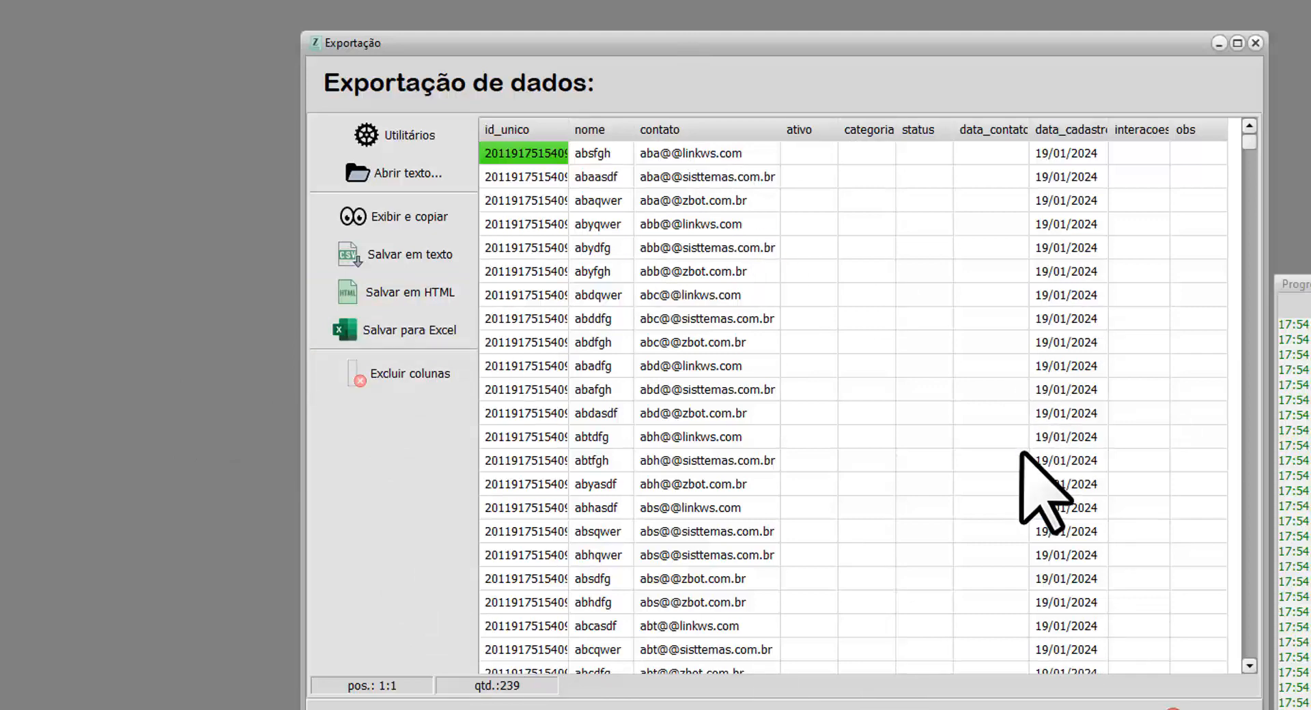
pyautogui.click(395, 377)
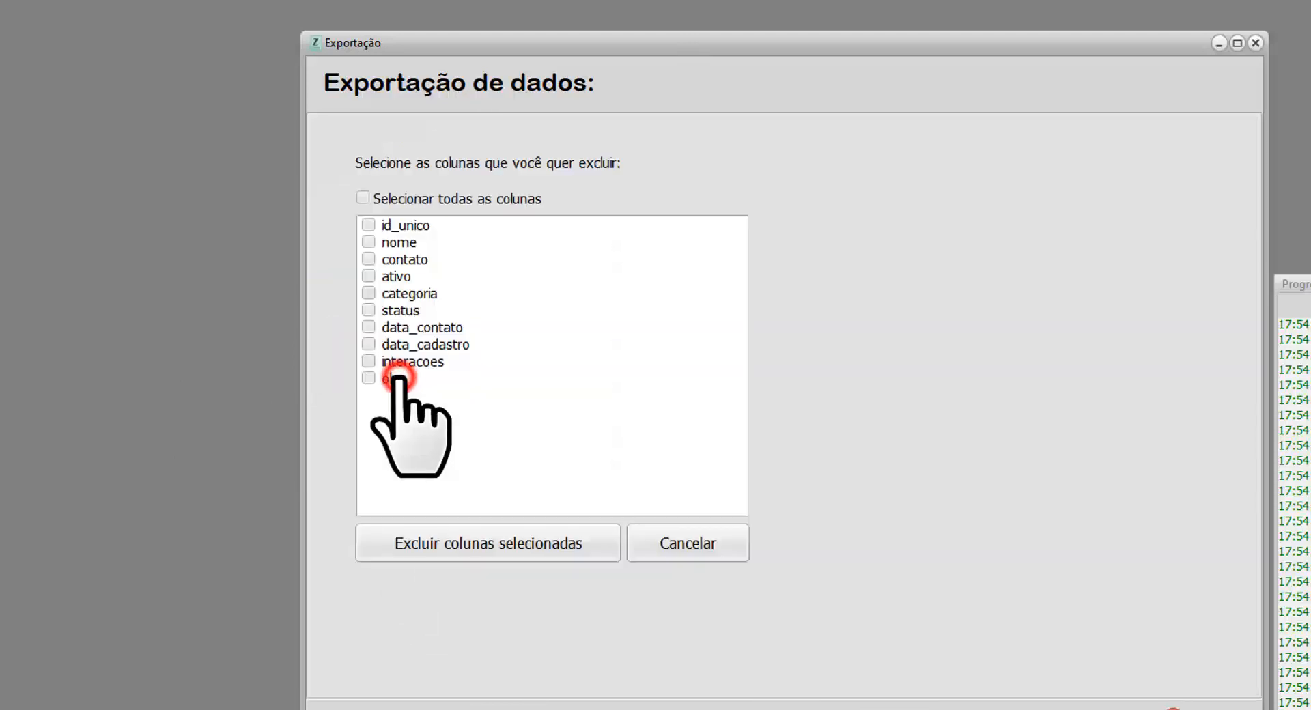
pyautogui.click(363, 194)
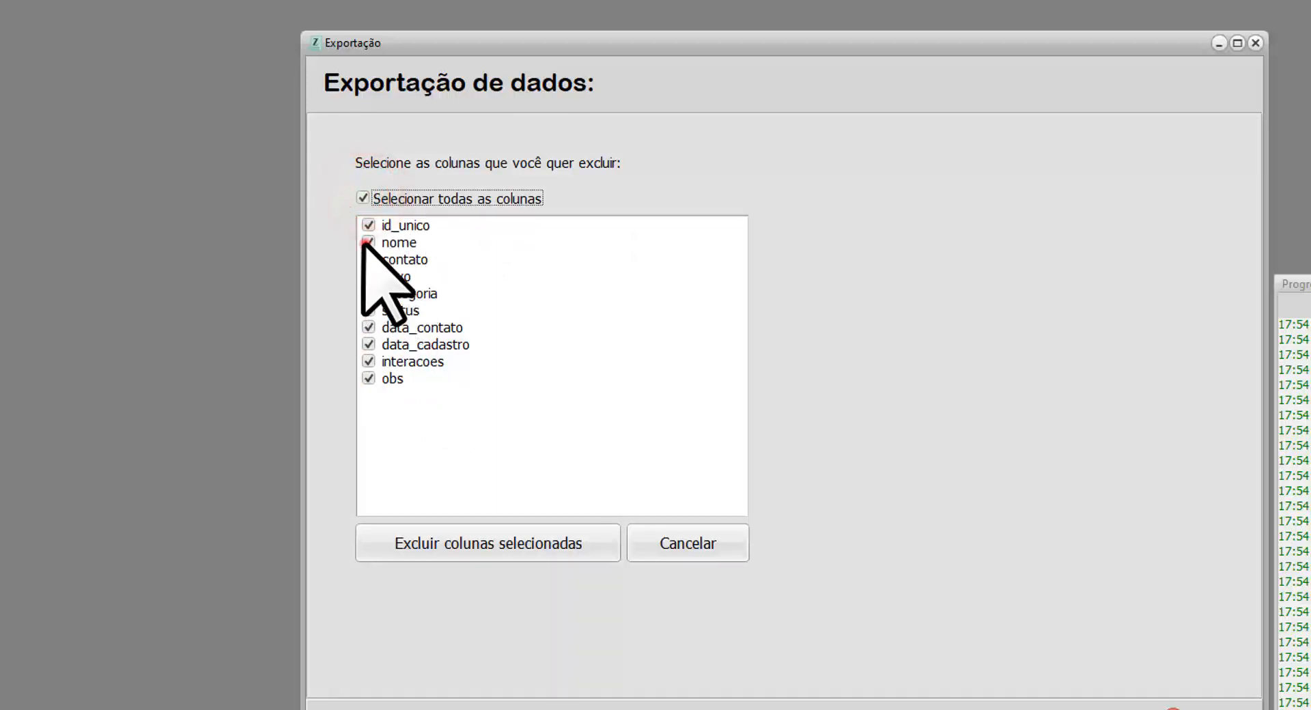
pyautogui.click(364, 242)
pyautogui.click(363, 259)
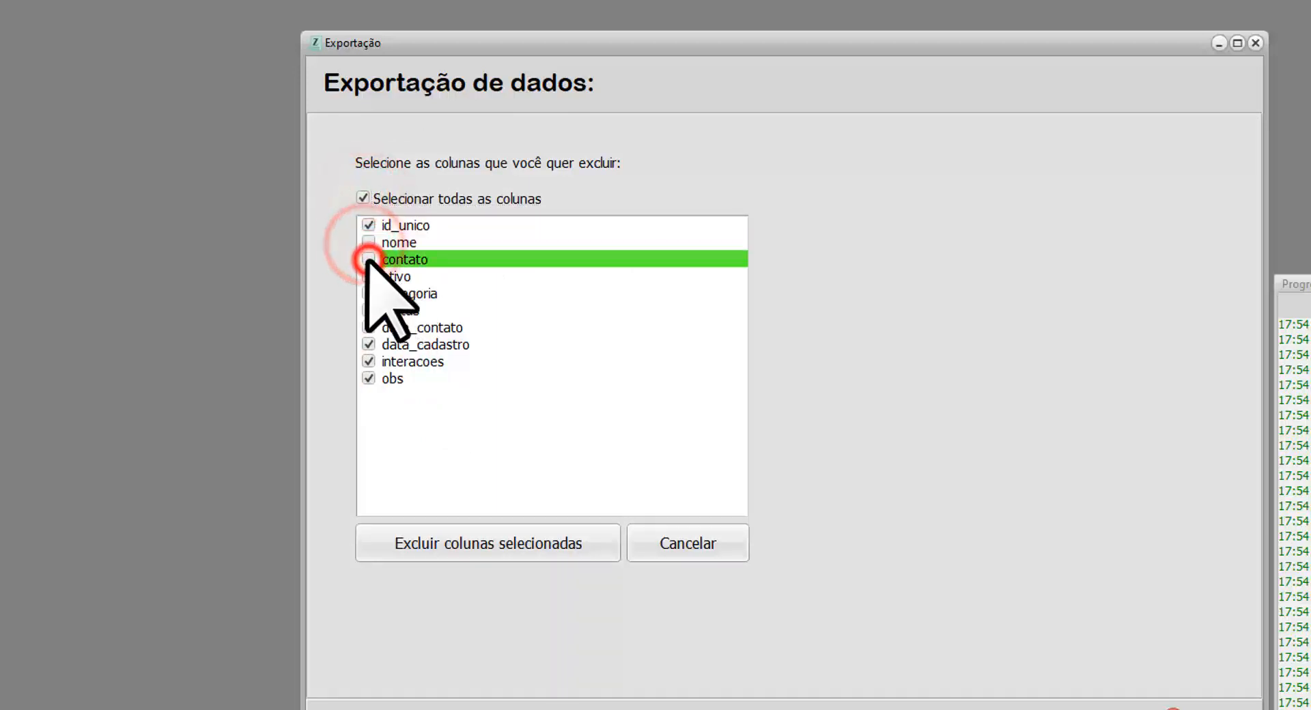
pyautogui.click(538, 545)
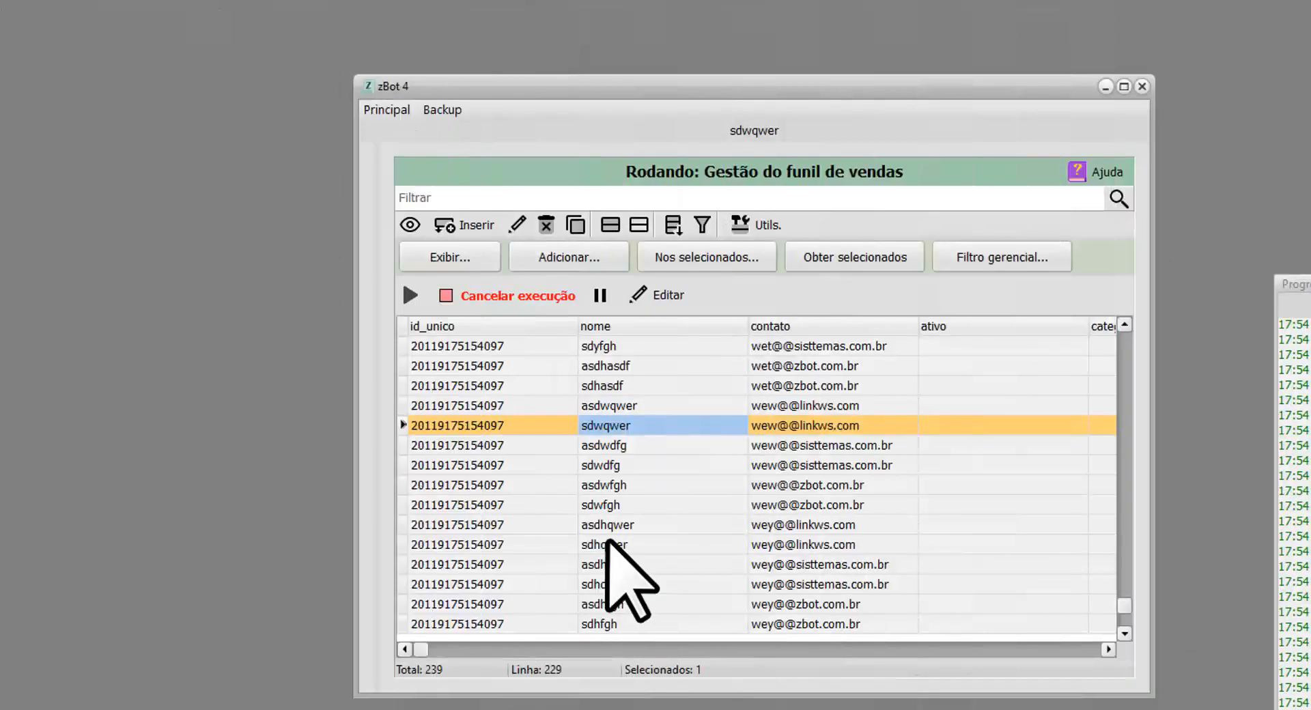
# - Select the block of eight records from line 227 to 234 and delete them from the sales funnel table
pyautogui.moveTo(510, 384); pyautogui.dragTo(530, 525)
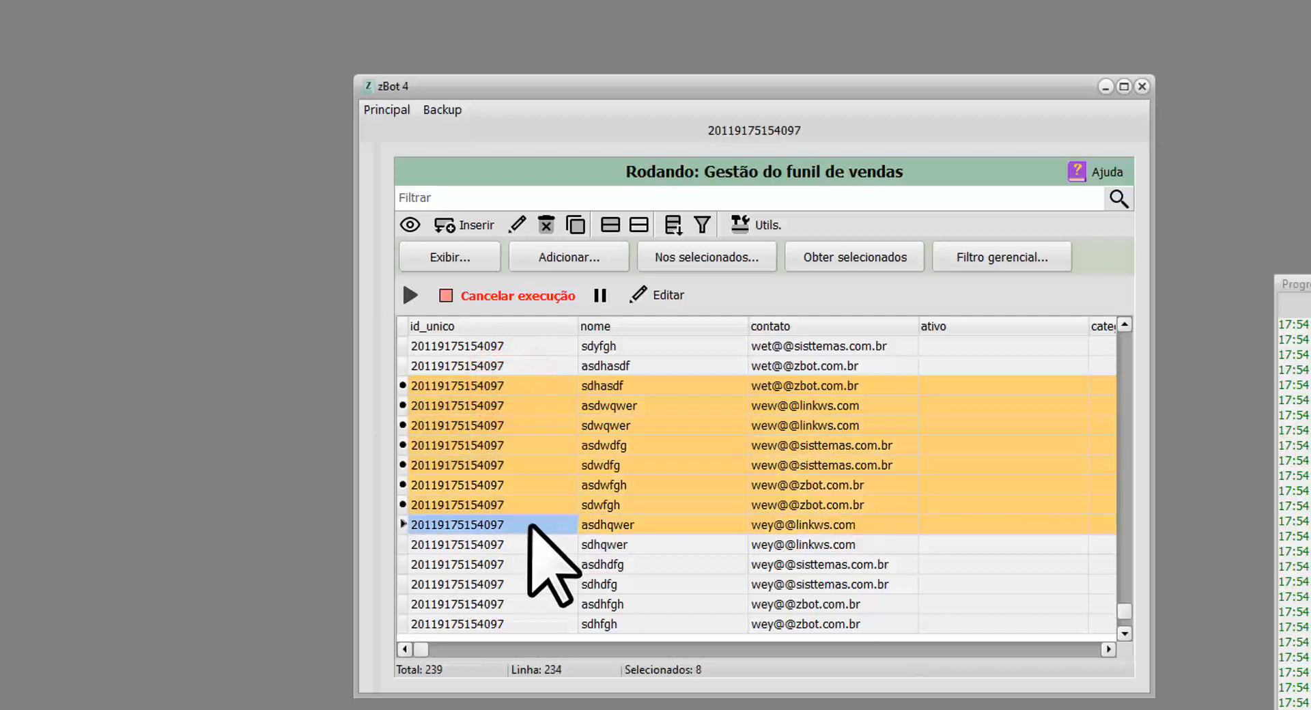
pyautogui.press('Delete')
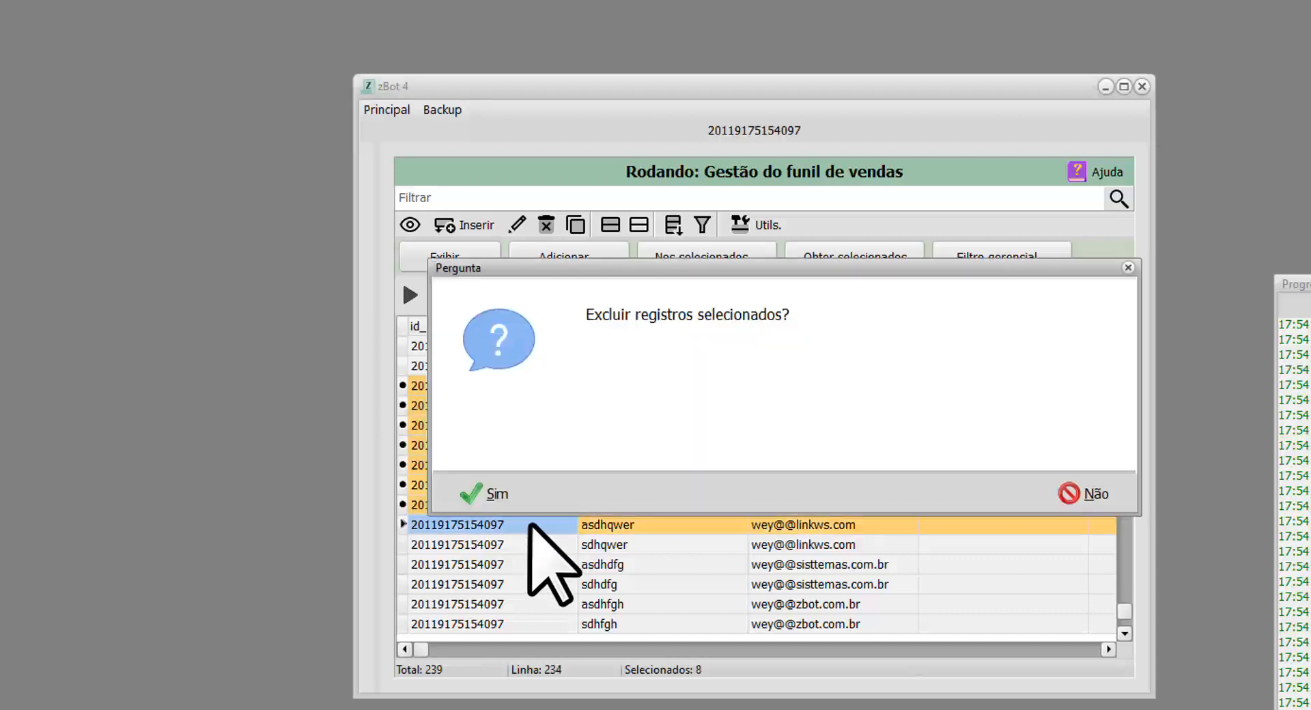
pyautogui.click(512, 492)
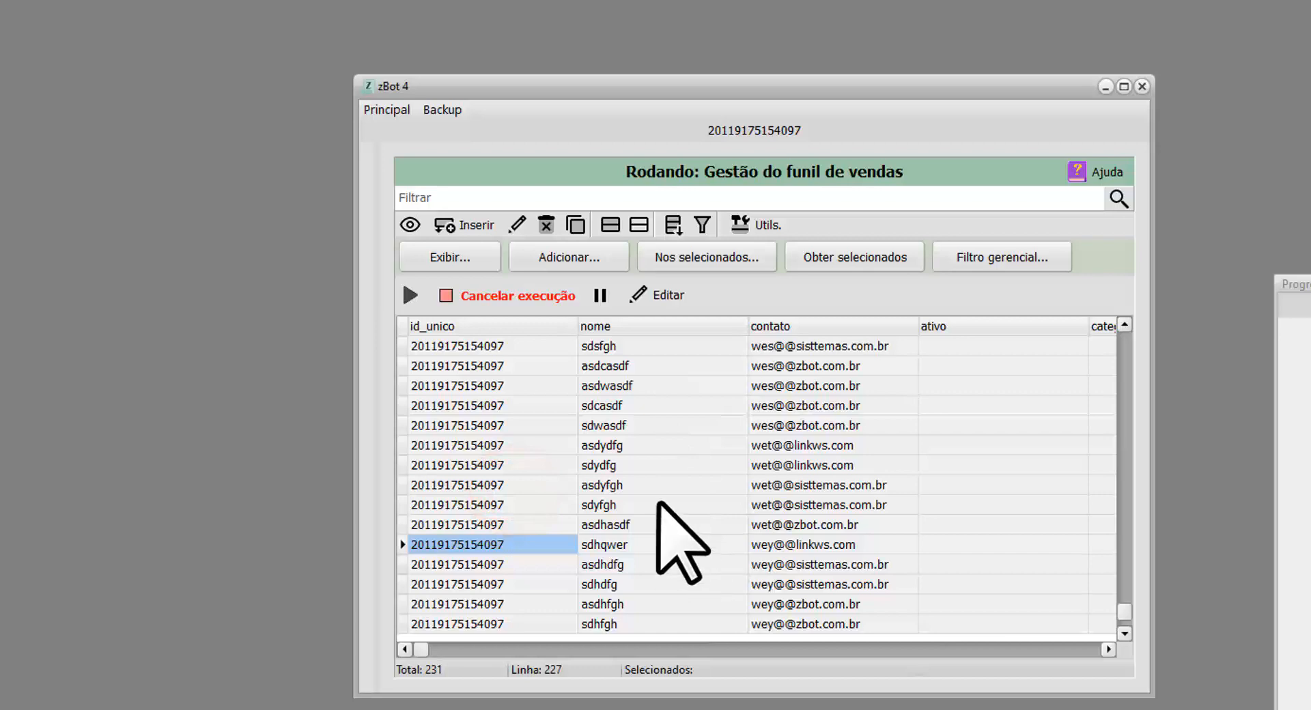
# - Select every record in the table, then reduce the selection to only the fifth record
pyautogui.click(648, 467)
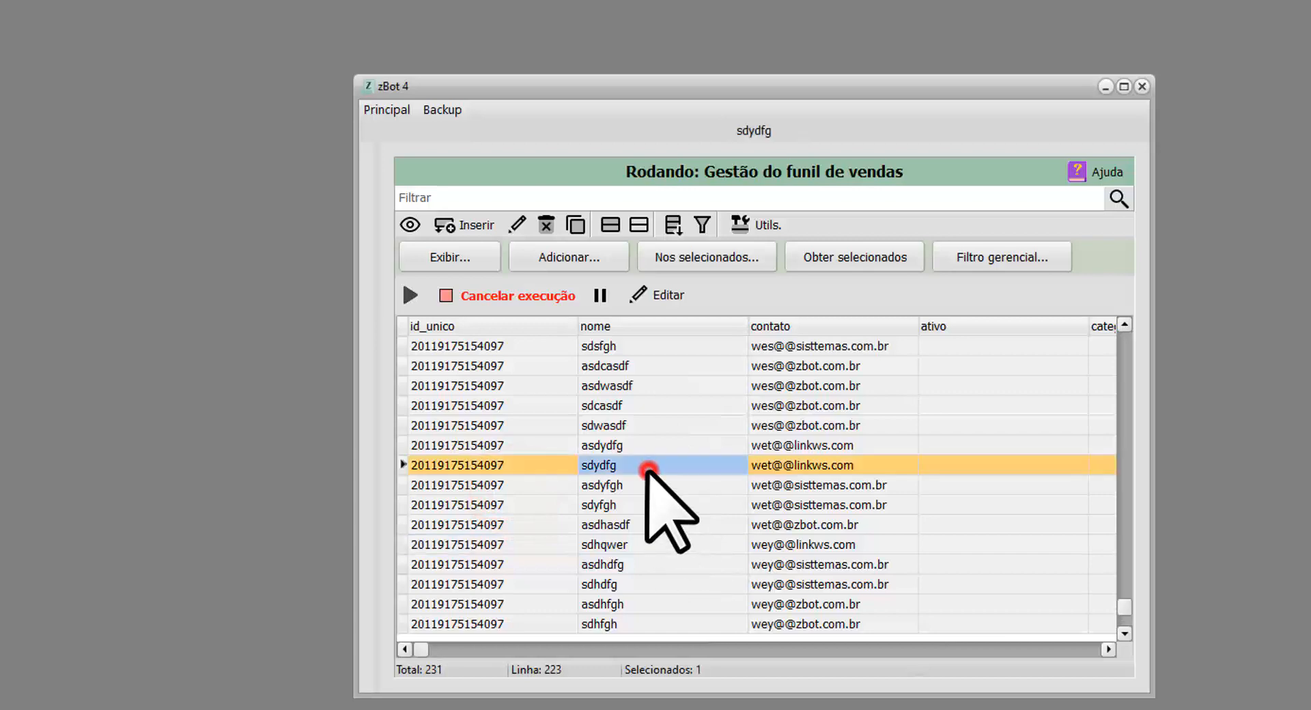
pyautogui.click(610, 224)
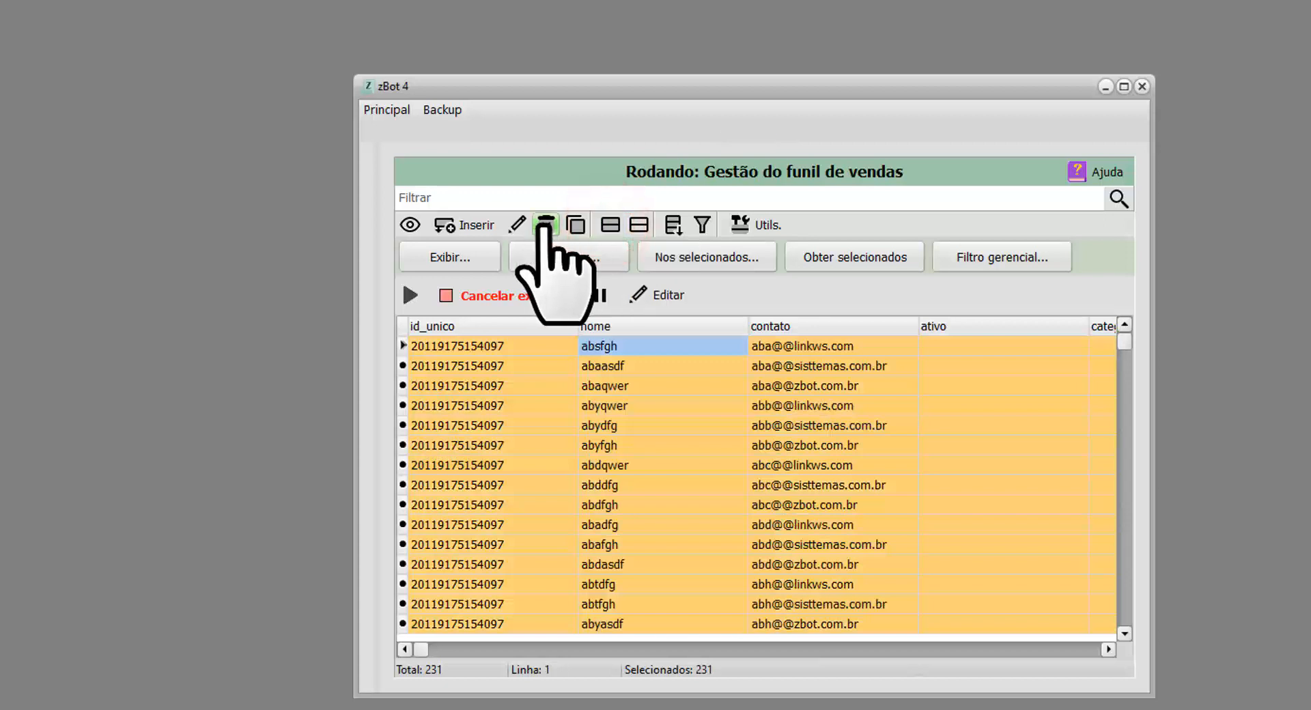
pyautogui.click(535, 426)
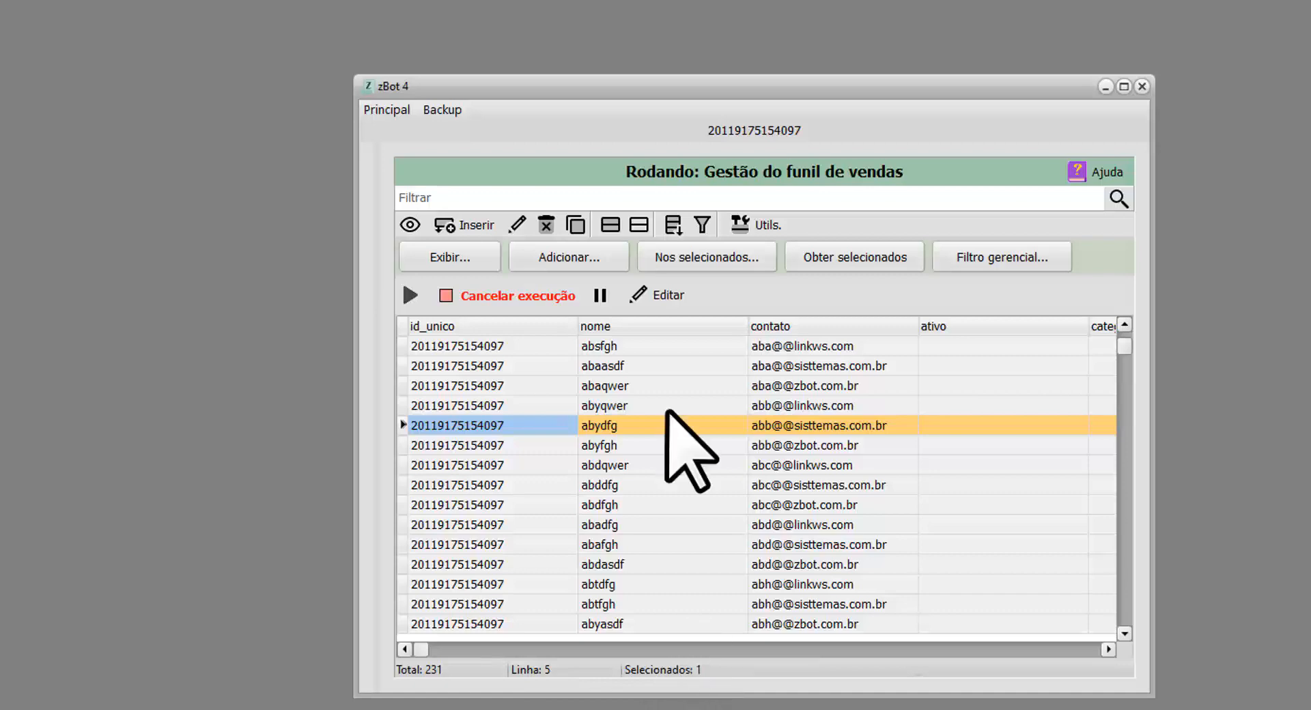
pyautogui.click(702, 221)
pyautogui.moveTo(527, 126); pyautogui.dragTo(947, 163)
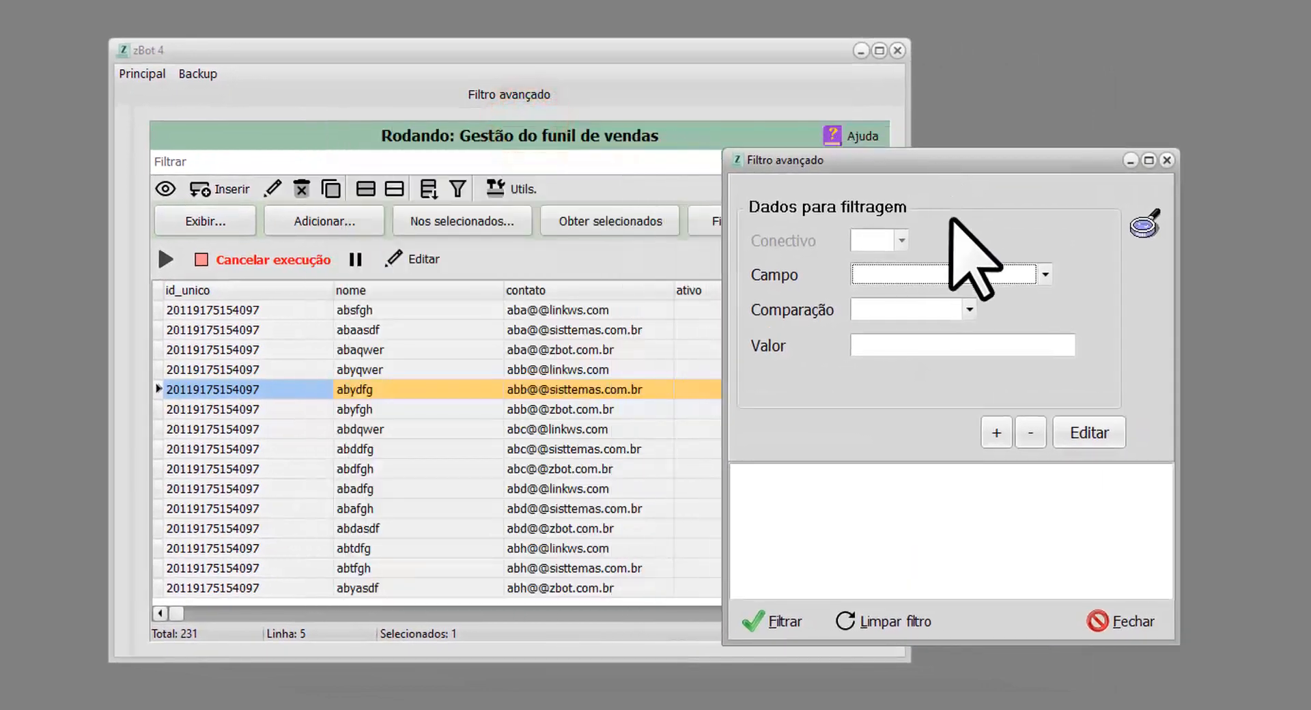
pyautogui.moveTo(953, 218); pyautogui.dragTo(936, 204)
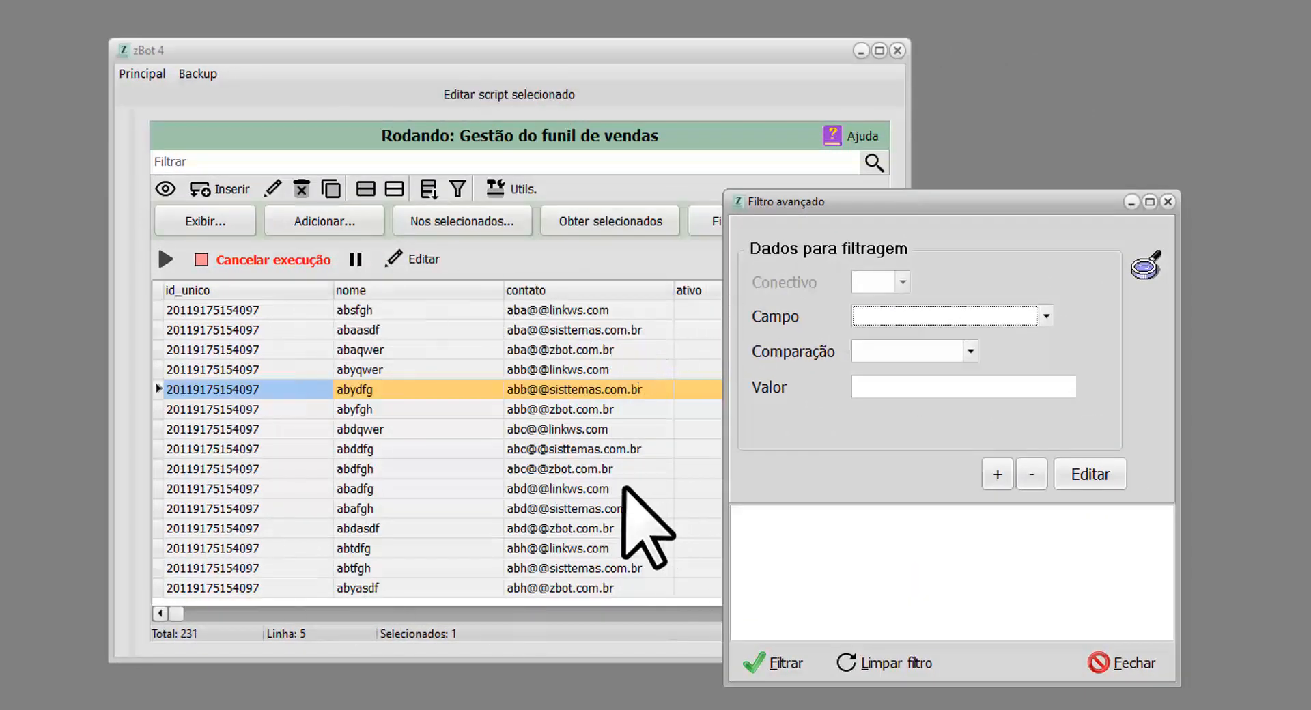
pyautogui.click(868, 312)
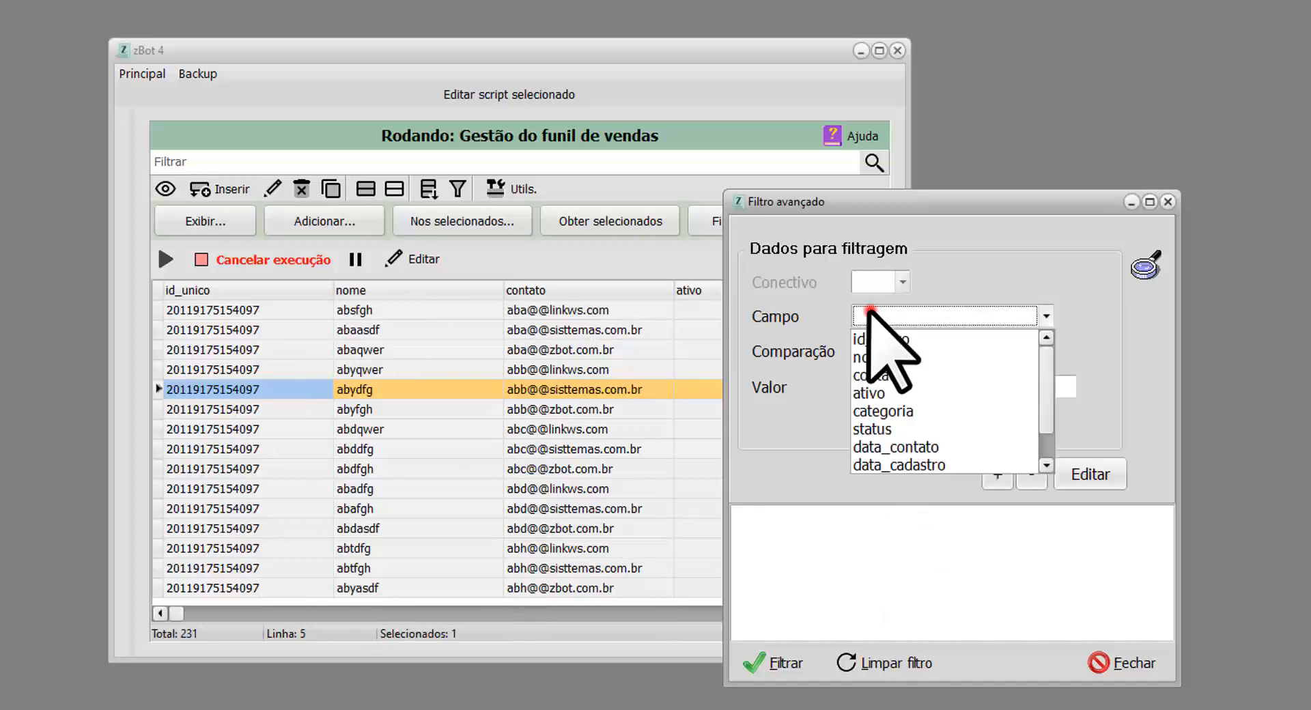
pyautogui.click(881, 375)
pyautogui.click(890, 351)
pyautogui.click(889, 395)
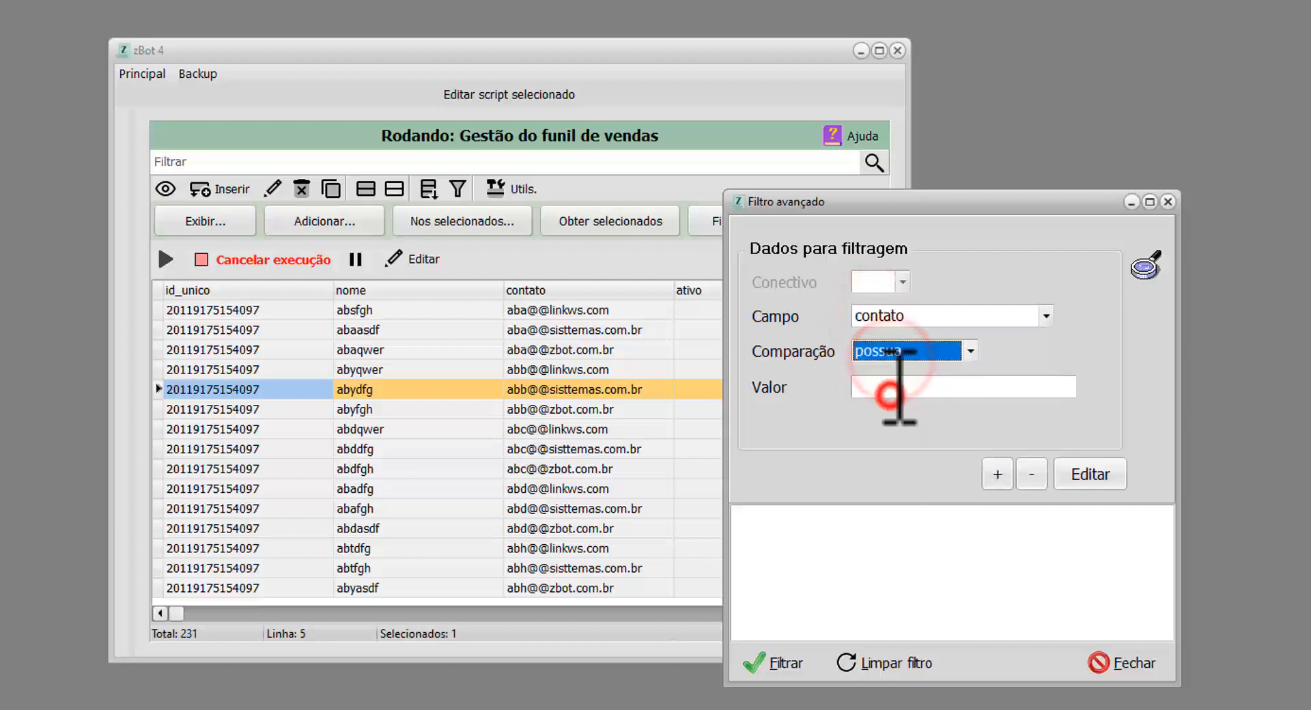
pyautogui.click(884, 386)
pyautogui.write('@')
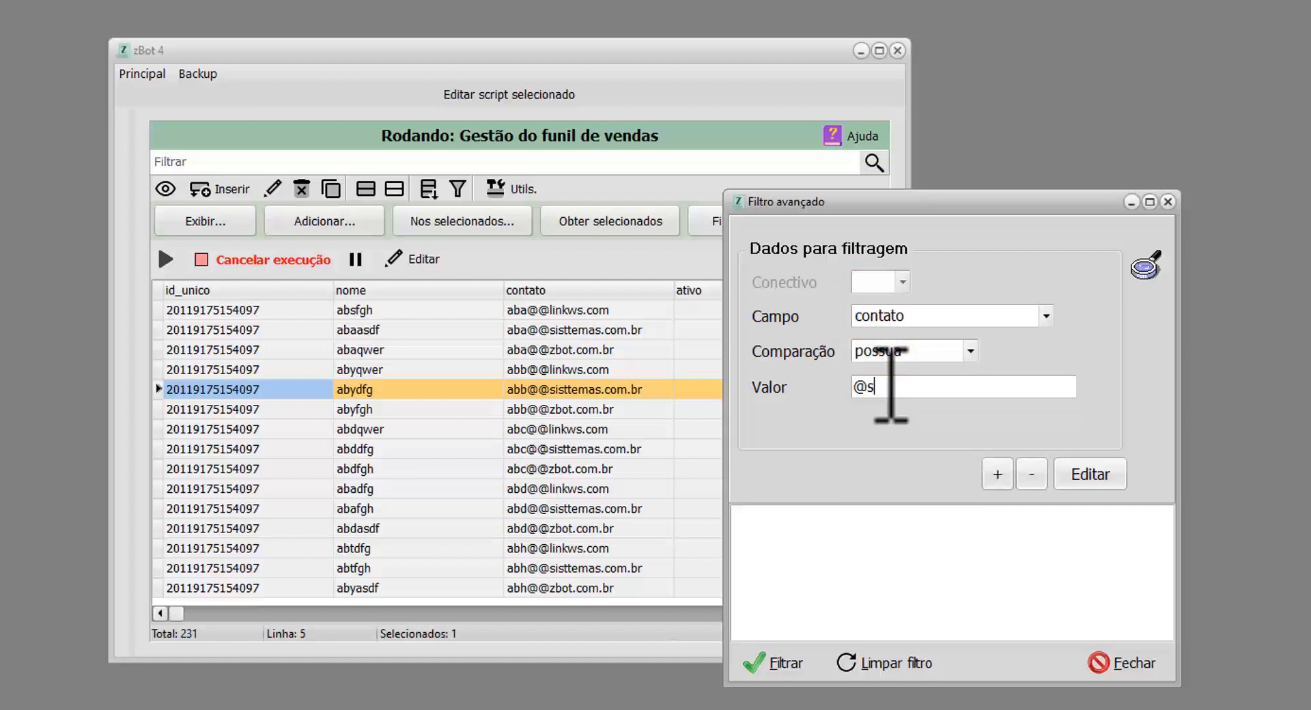
pyautogui.write('sisttemas.com.br')
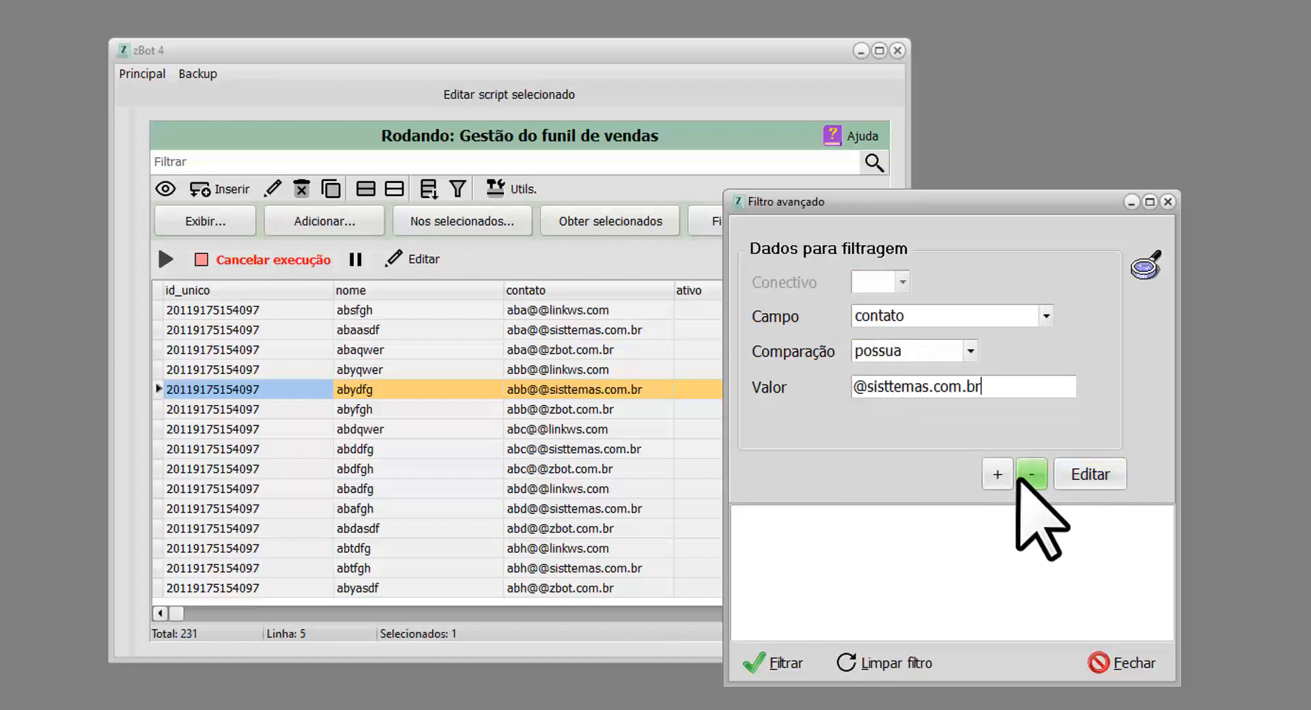
pyautogui.click(997, 474)
# - Add the alternative condition ou contato possua "zbot.com.br" and apply the advanced filter to the table
pyautogui.click(885, 345)
pyautogui.click(896, 320)
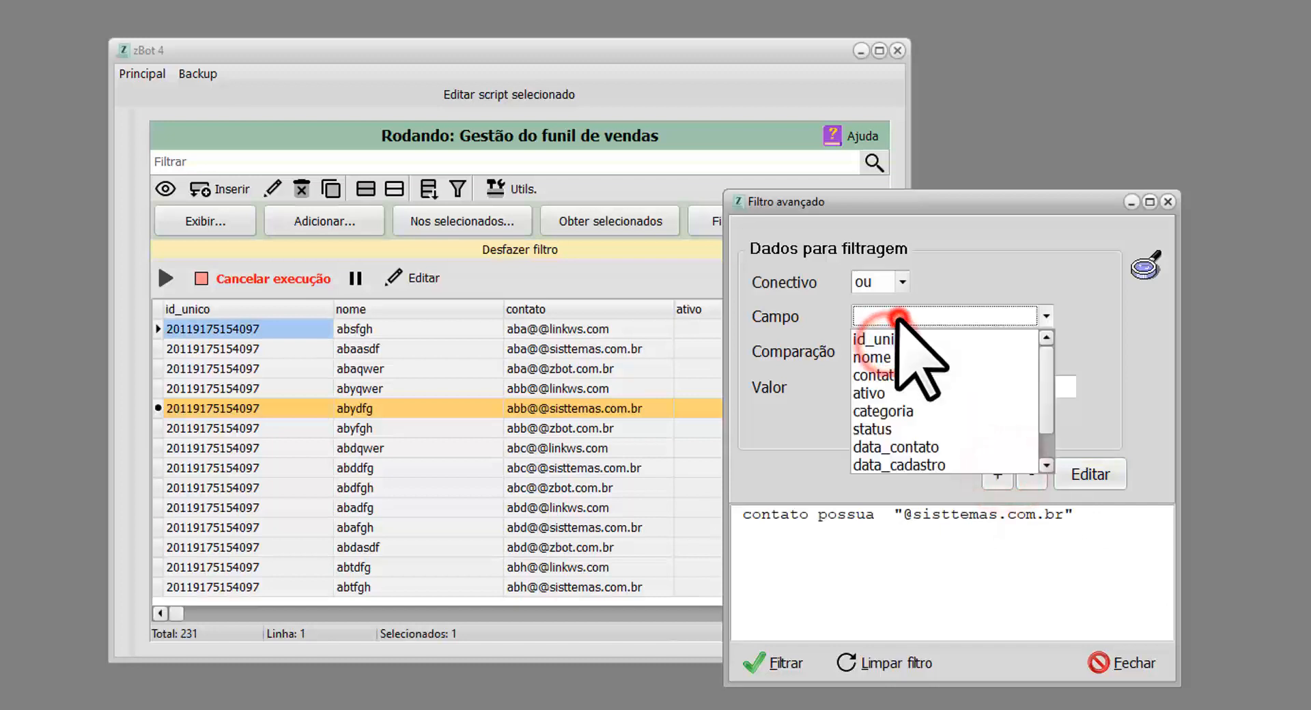
pyautogui.click(893, 372)
pyautogui.click(900, 351)
pyautogui.click(888, 393)
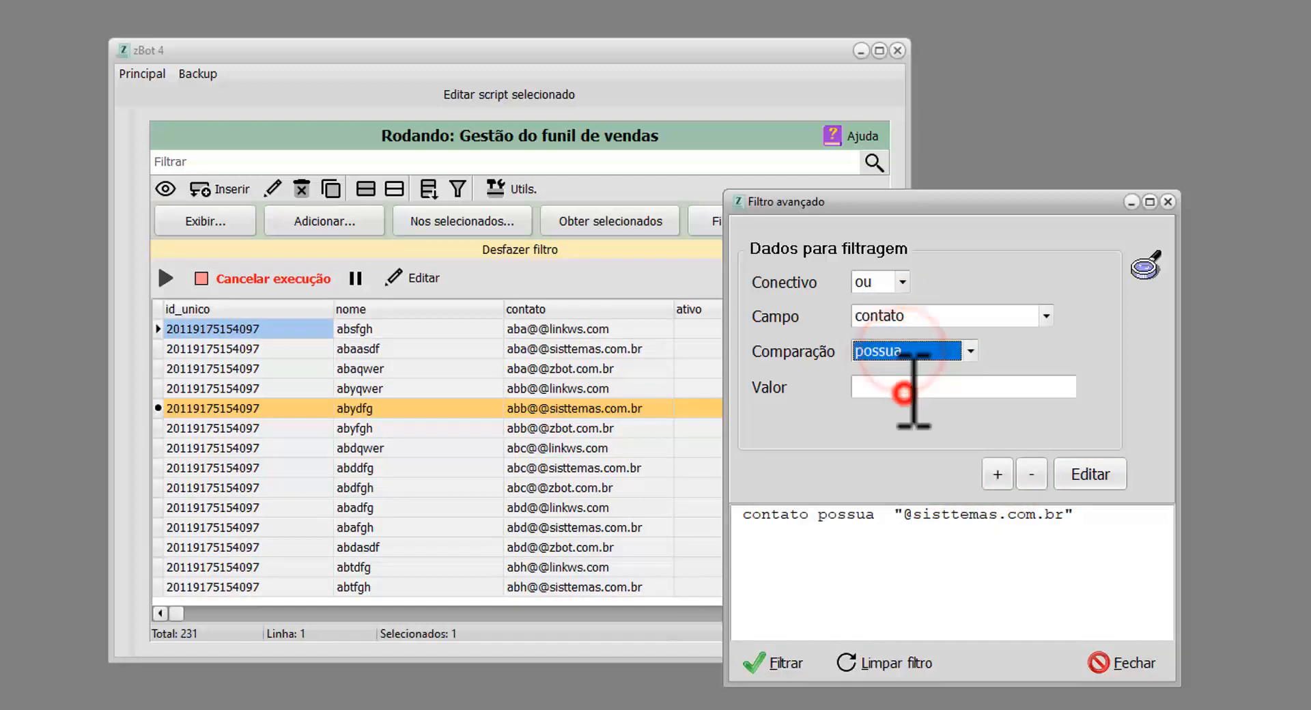
pyautogui.click(910, 386)
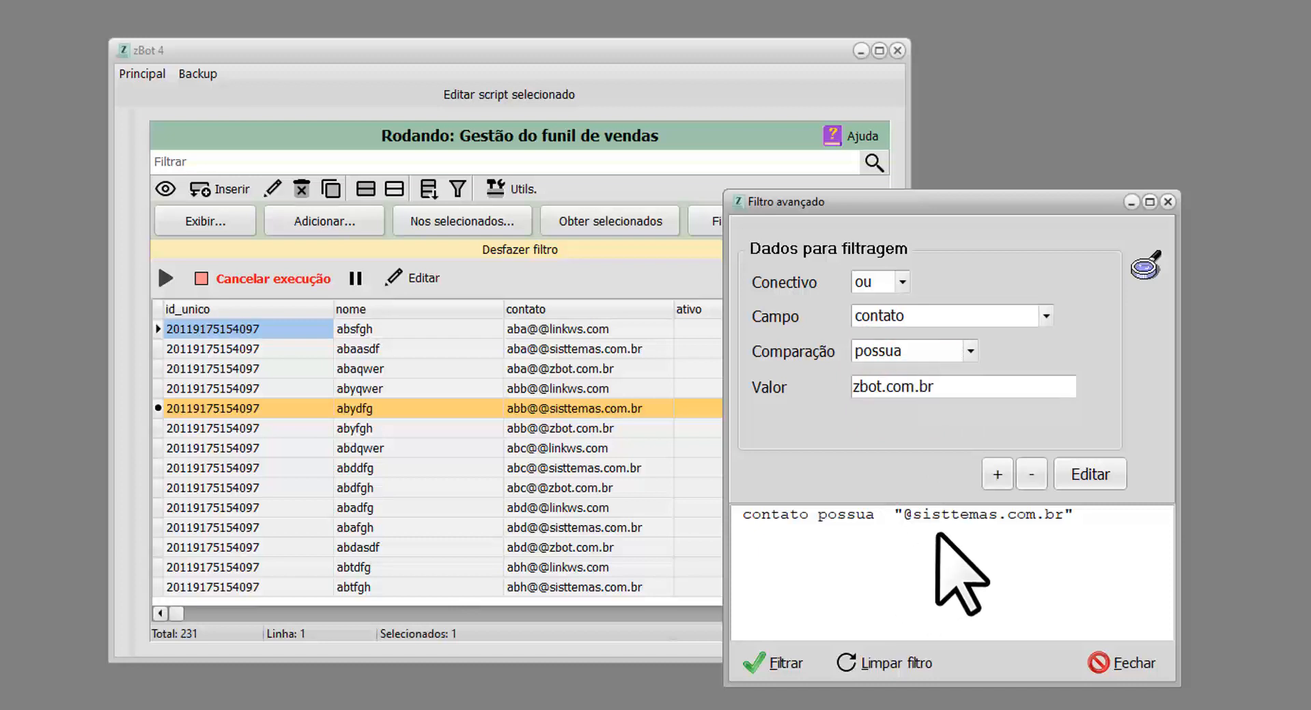
pyautogui.click(998, 474)
pyautogui.click(758, 661)
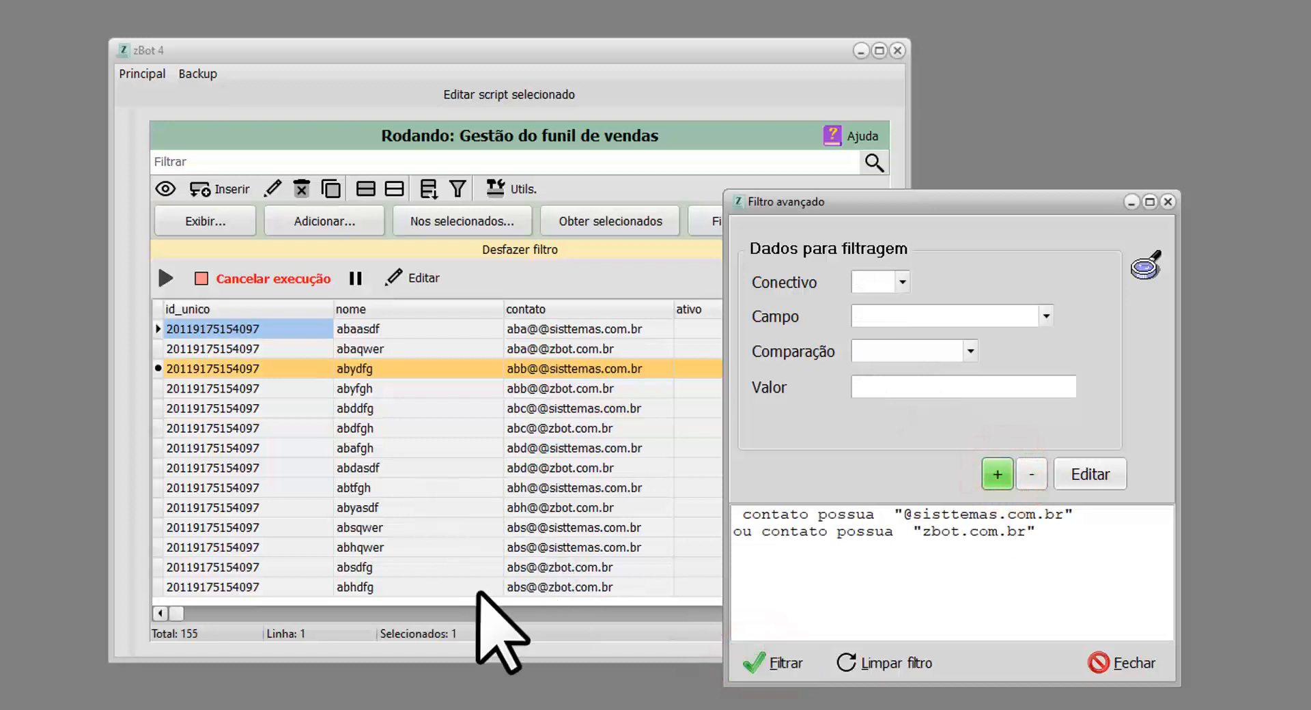
# - Close the advanced filter dialog and remove the filter from the sales funnel table
pyautogui.click(1131, 661)
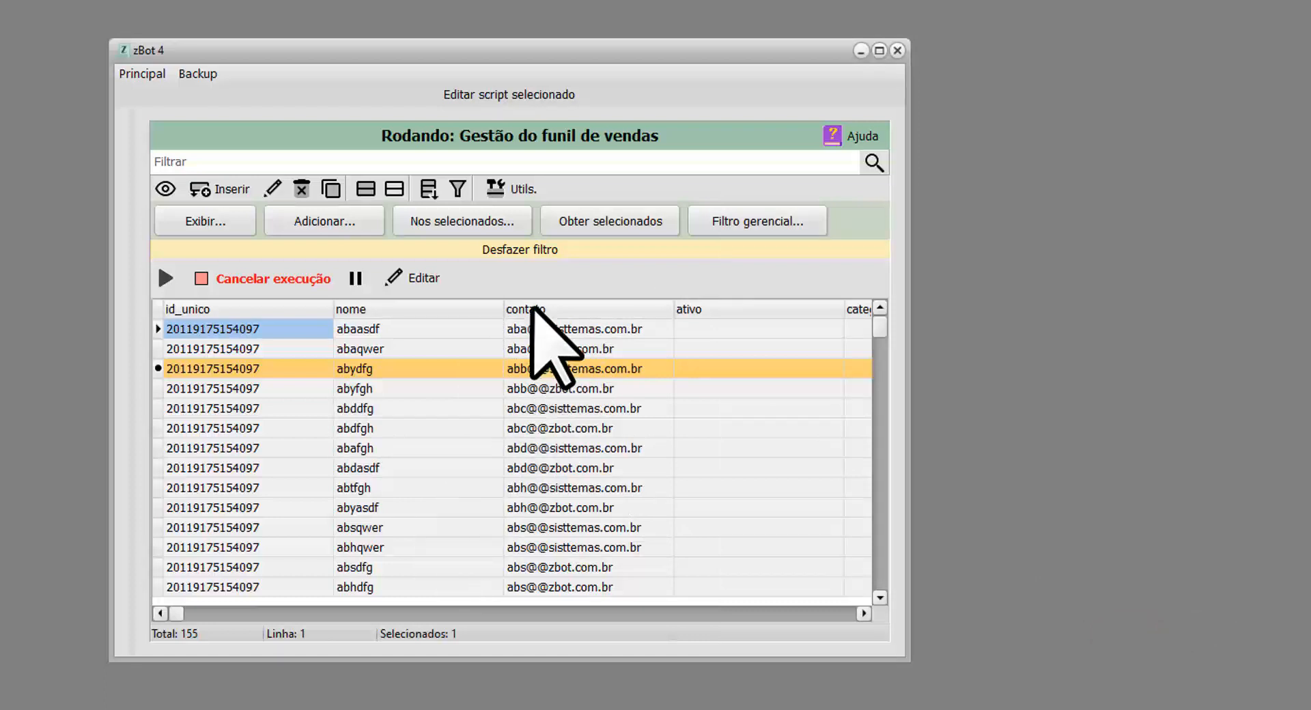
pyautogui.click(508, 250)
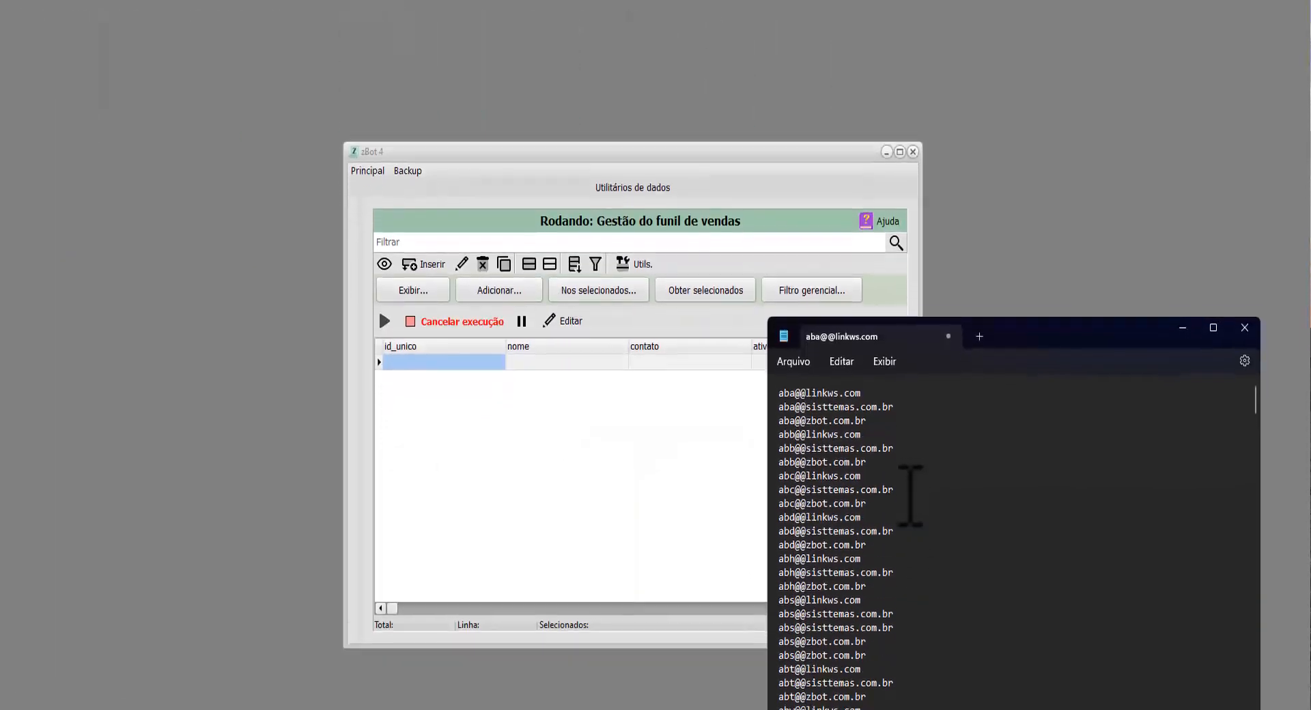
# - Copy the entire contact list from the Notepad document and switch back to the zBot 4 window
pyautogui.click(901, 490)
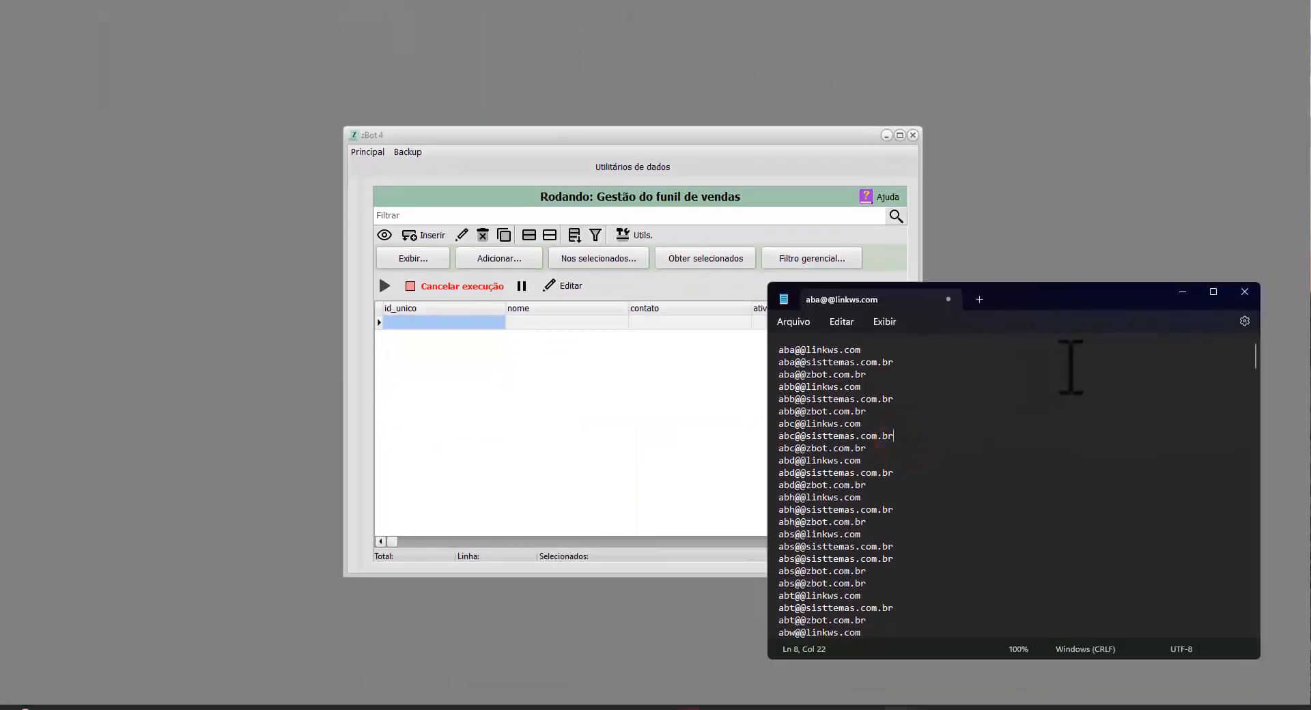
pyautogui.hotkey('ctrl', 'a')
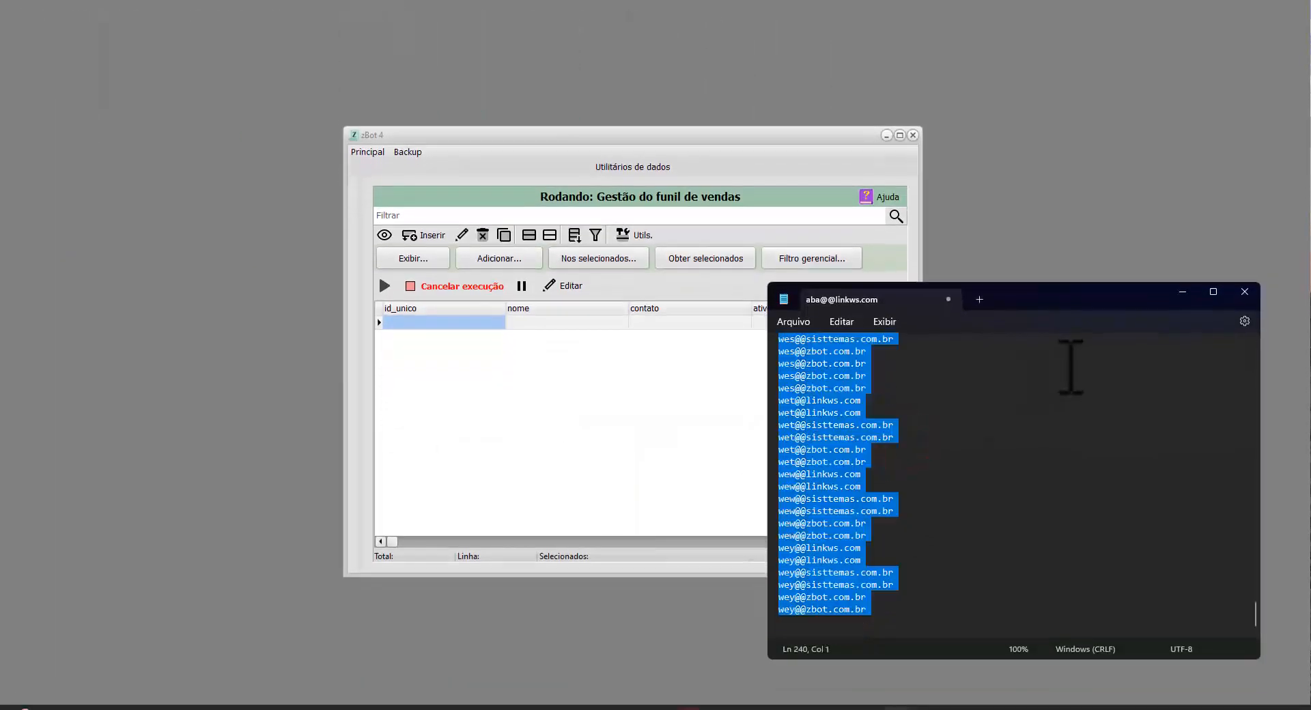
pyautogui.rightClick(818, 381)
pyautogui.click(863, 454)
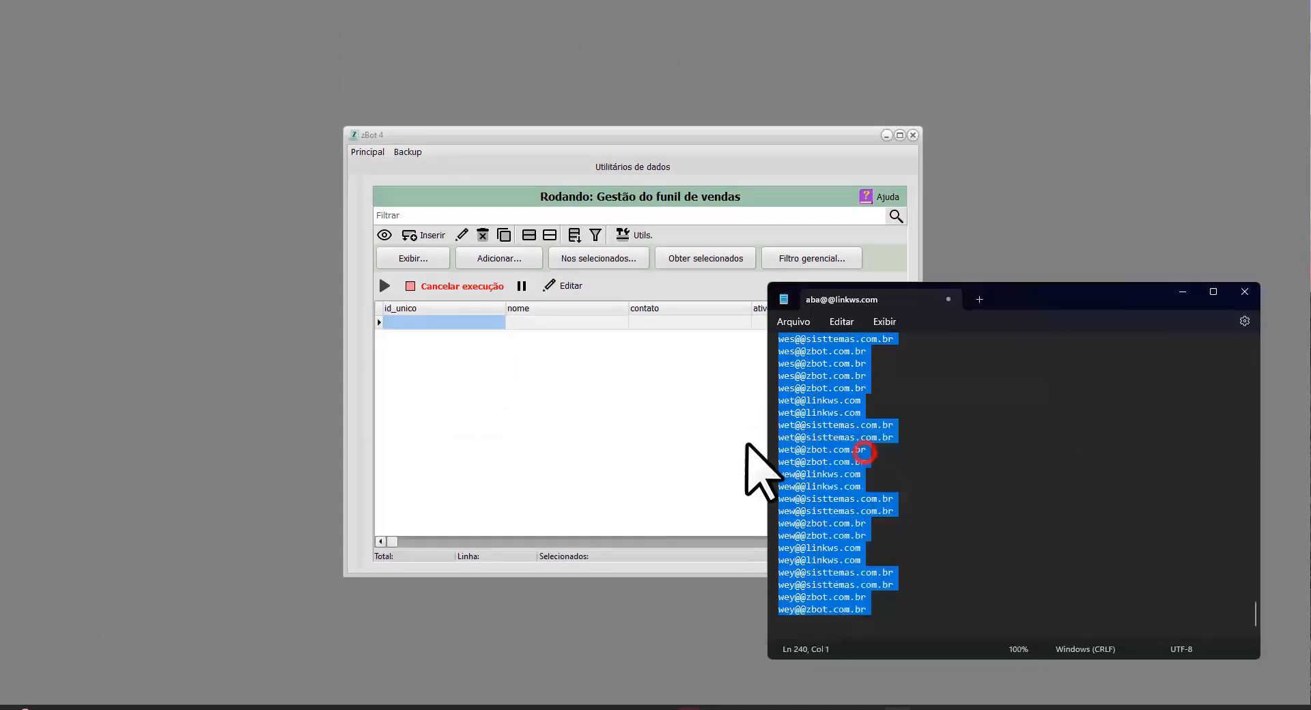
pyautogui.click(668, 402)
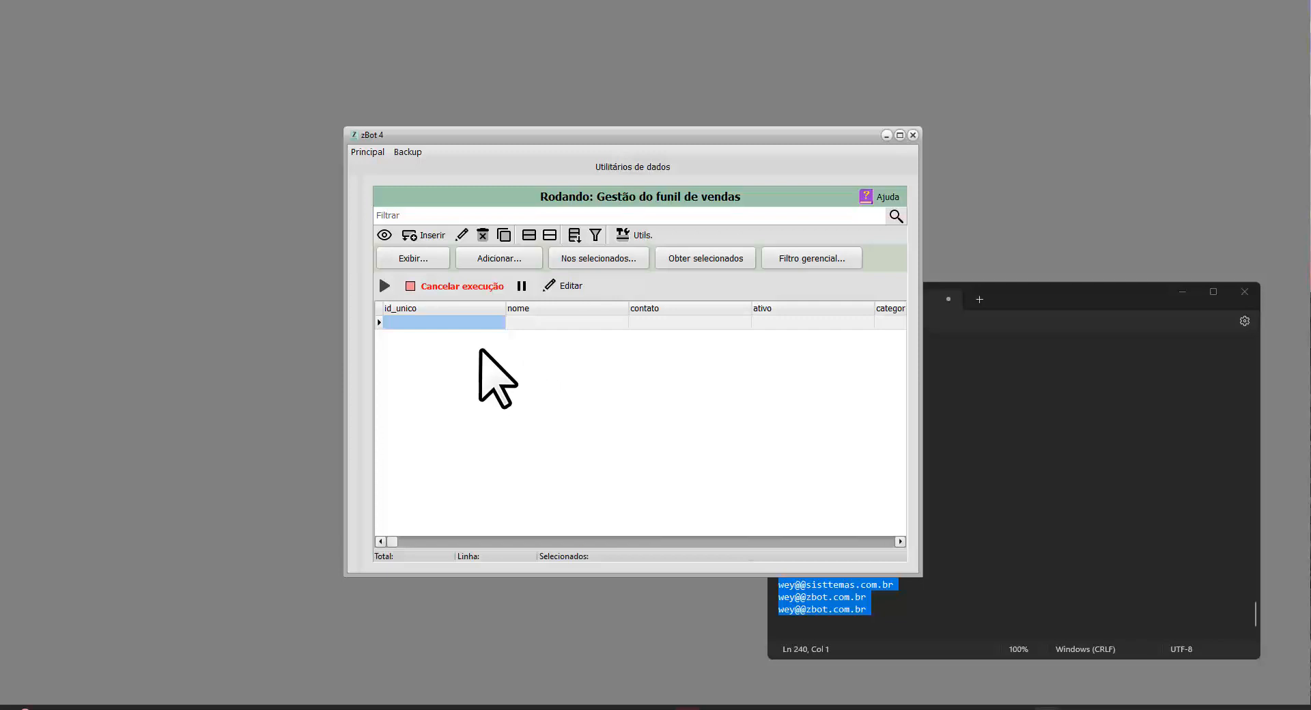
# - Start the contact import assistant and paste the copied contact list as the data source
pyautogui.click(421, 233)
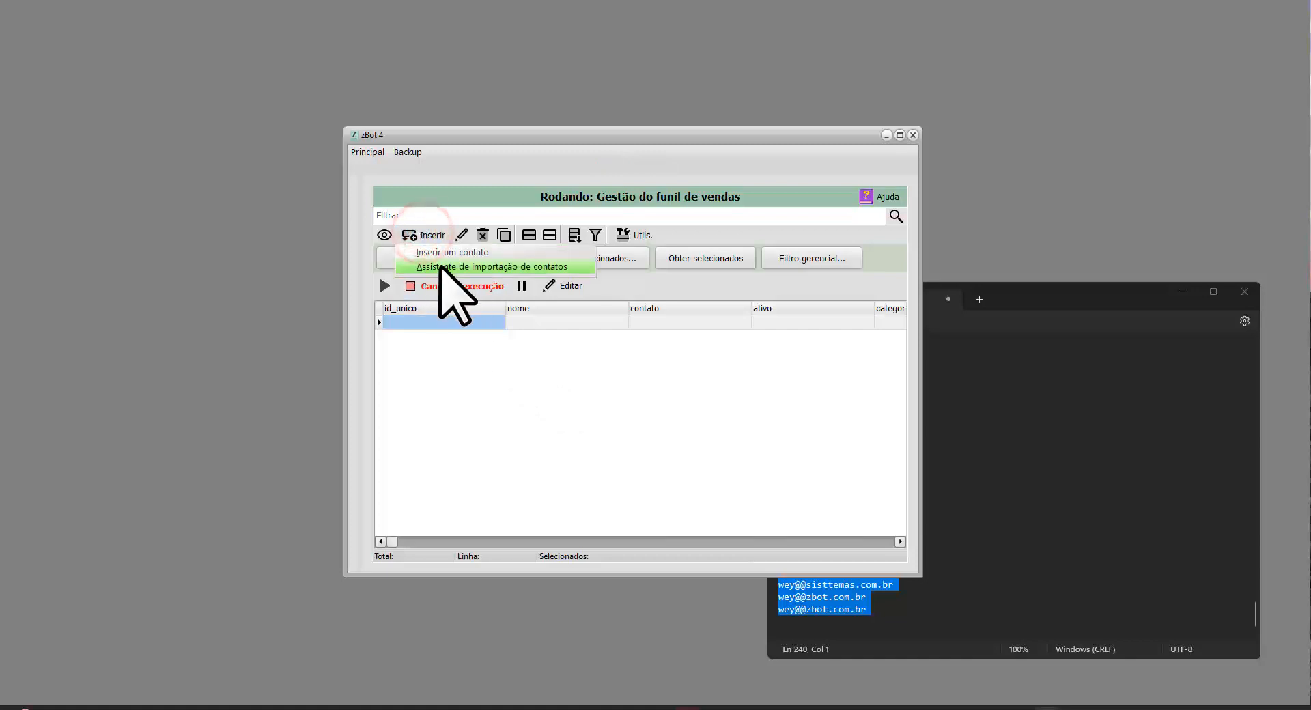
pyautogui.click(441, 266)
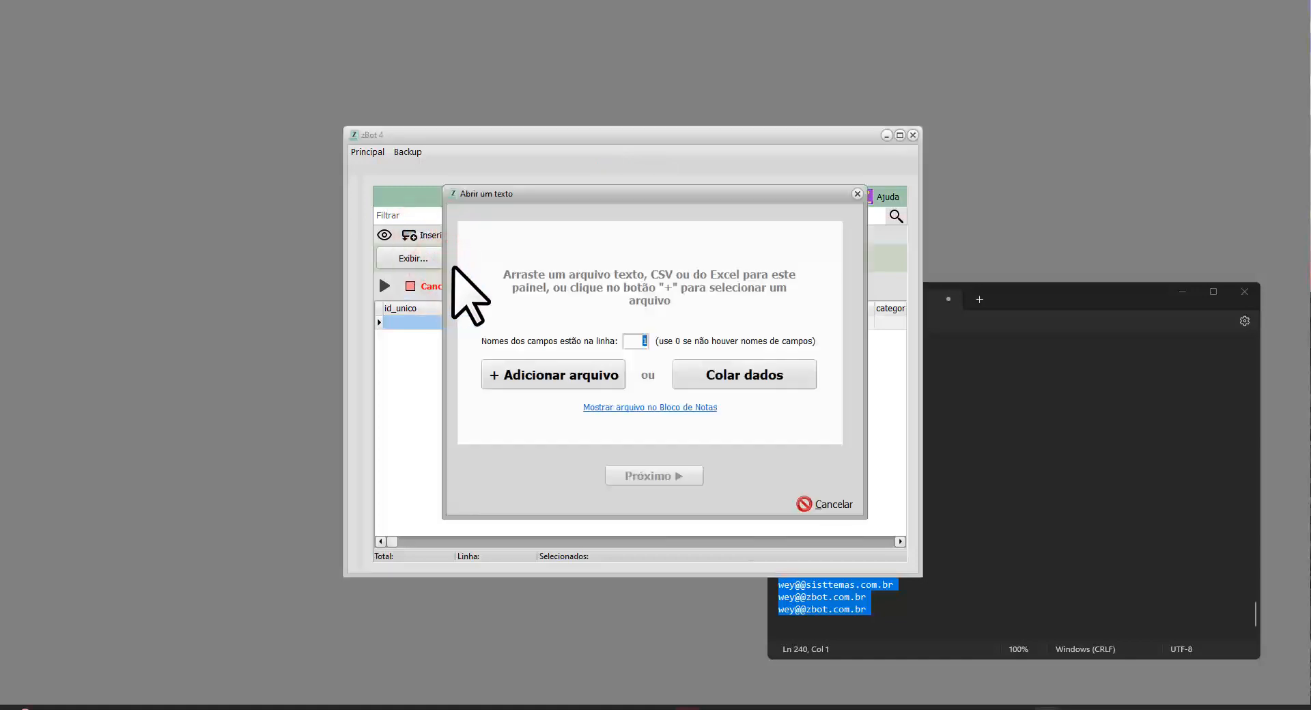
pyautogui.click(769, 372)
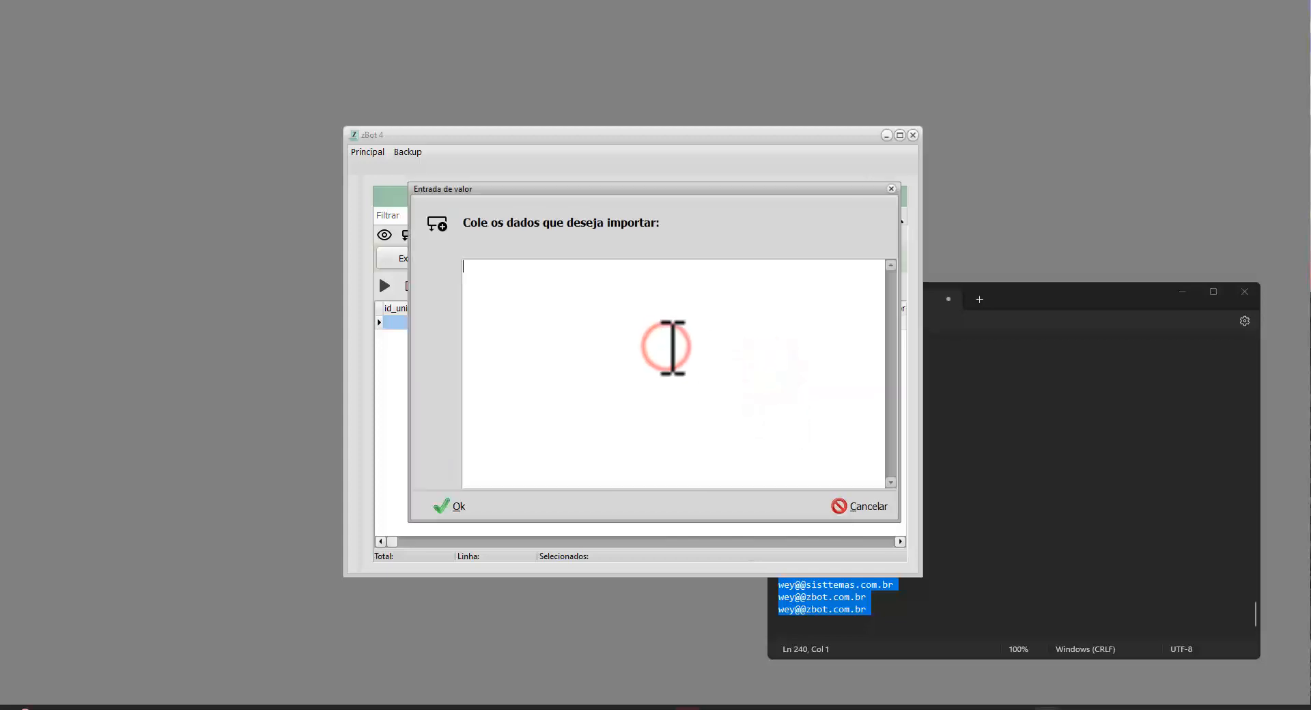
pyautogui.hotkey('ctrl', 'v')
pyautogui.click(452, 506)
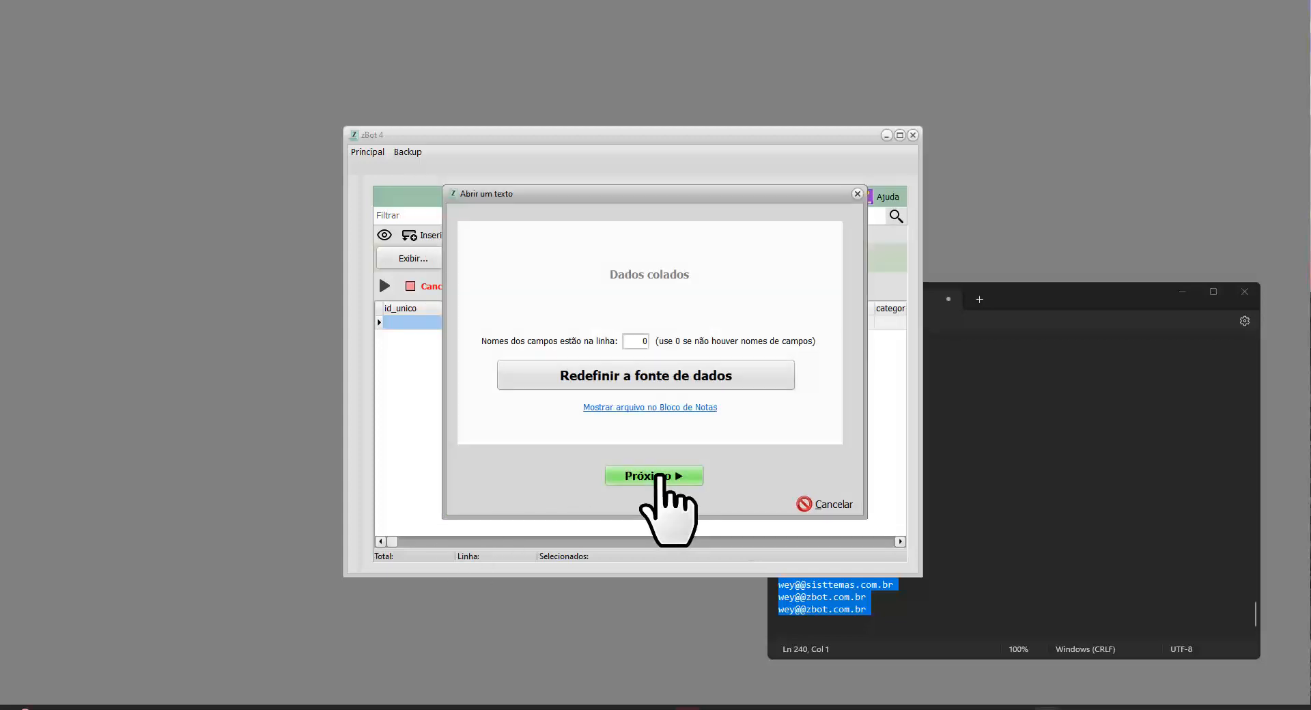
# - Map the pasted source column to the contato field and finish the import with the default options
pyautogui.click(659, 477)
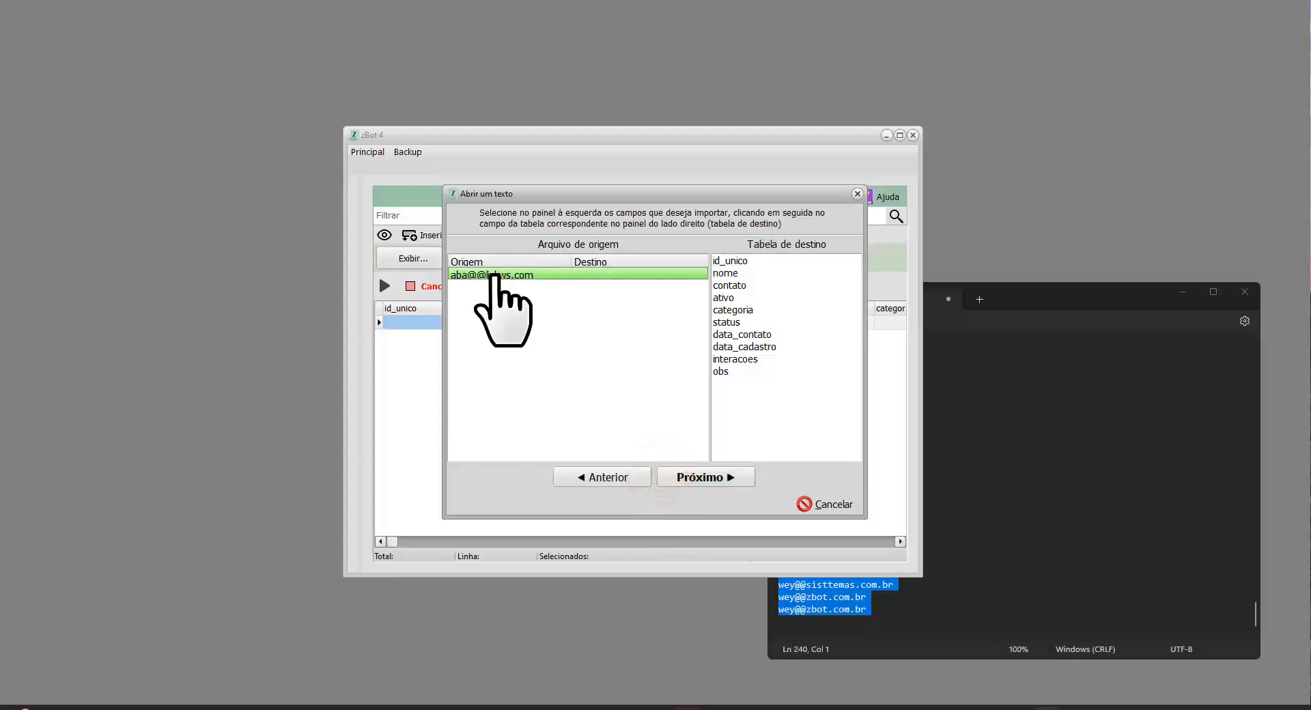
pyautogui.click(729, 285)
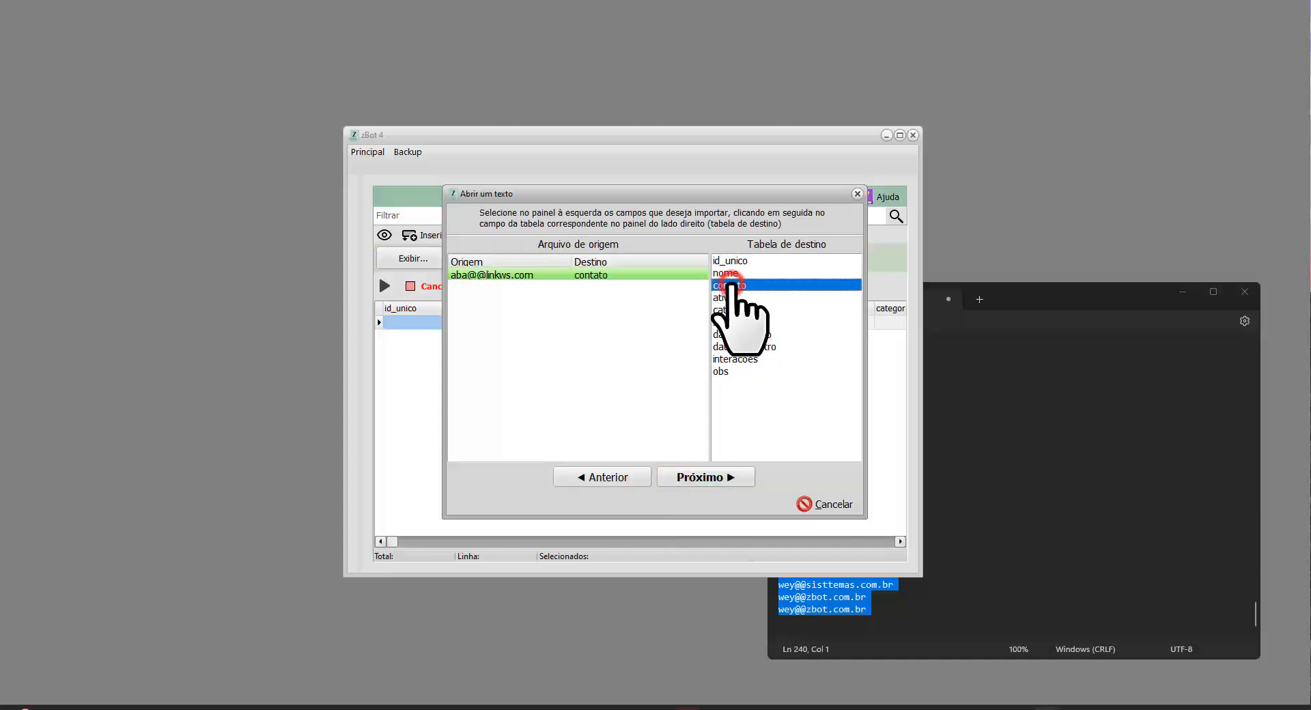
pyautogui.click(710, 476)
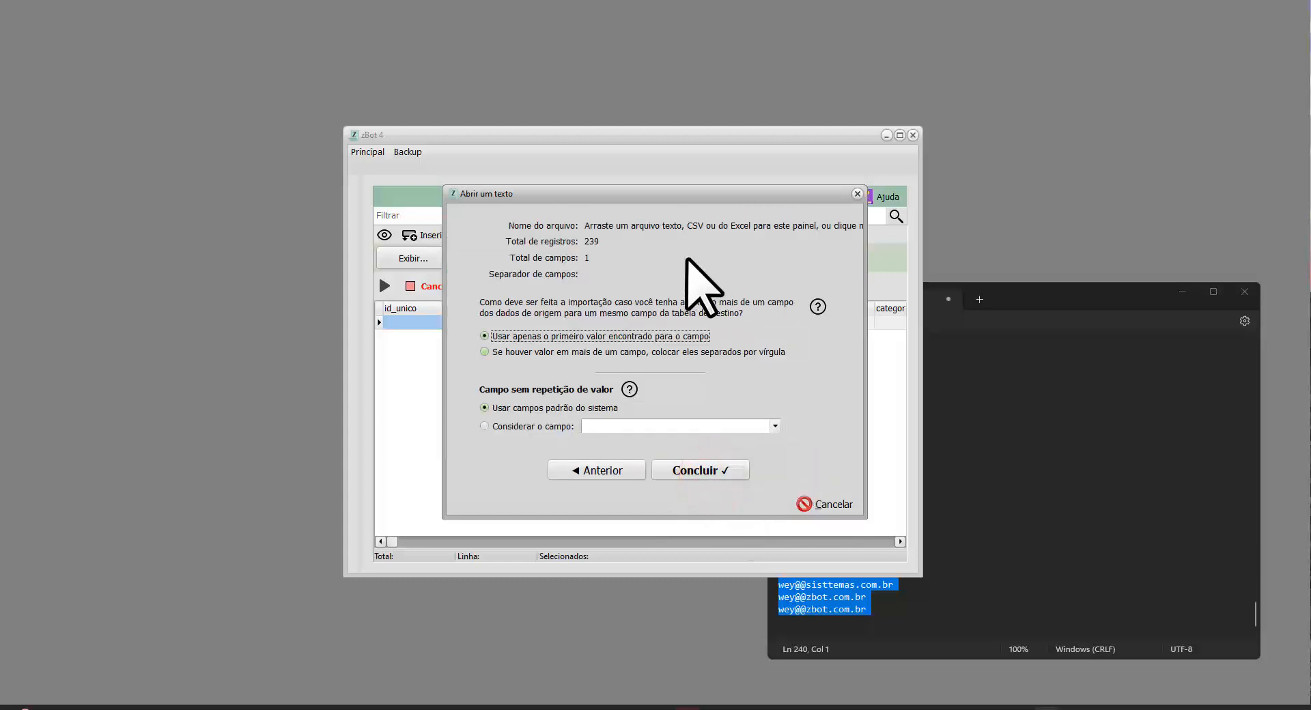
pyautogui.click(696, 471)
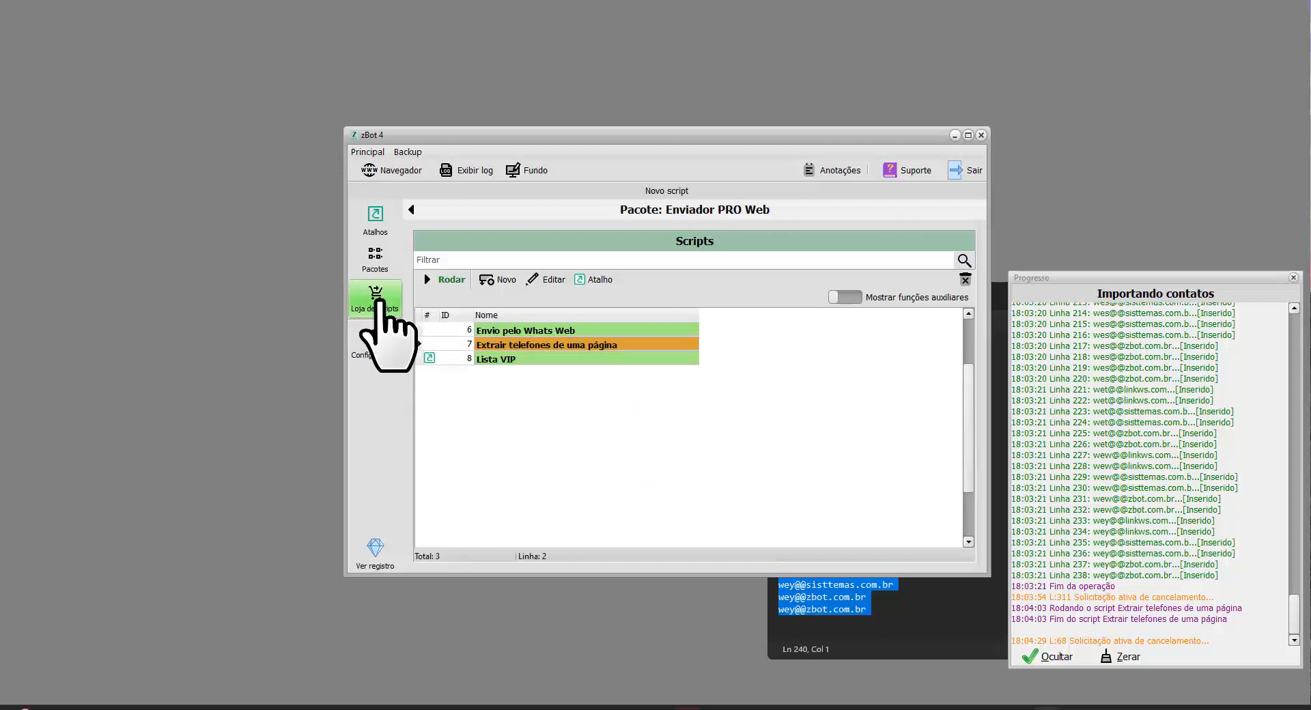
# - Browse the packages in the script store and open the details of the Funil de vendas package
pyautogui.click(377, 301)
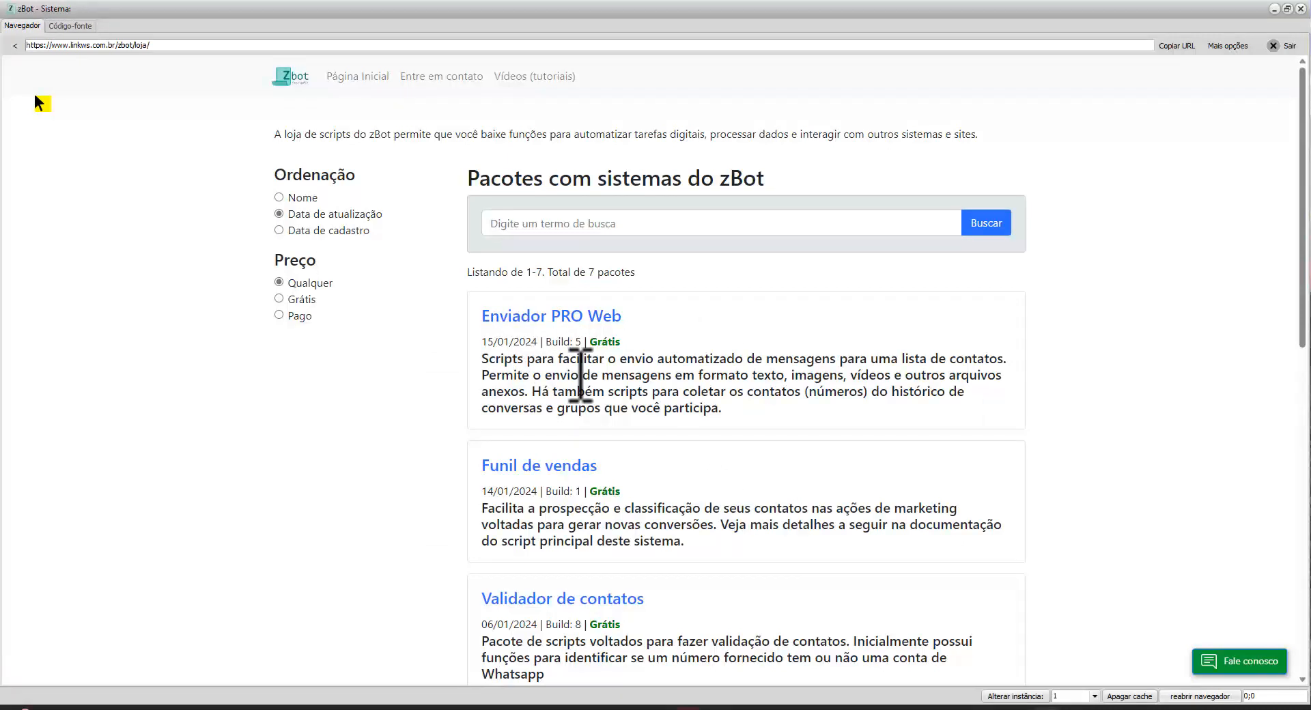
pyautogui.scroll(-3, 942, 503)
pyautogui.scroll(3, 898, 497)
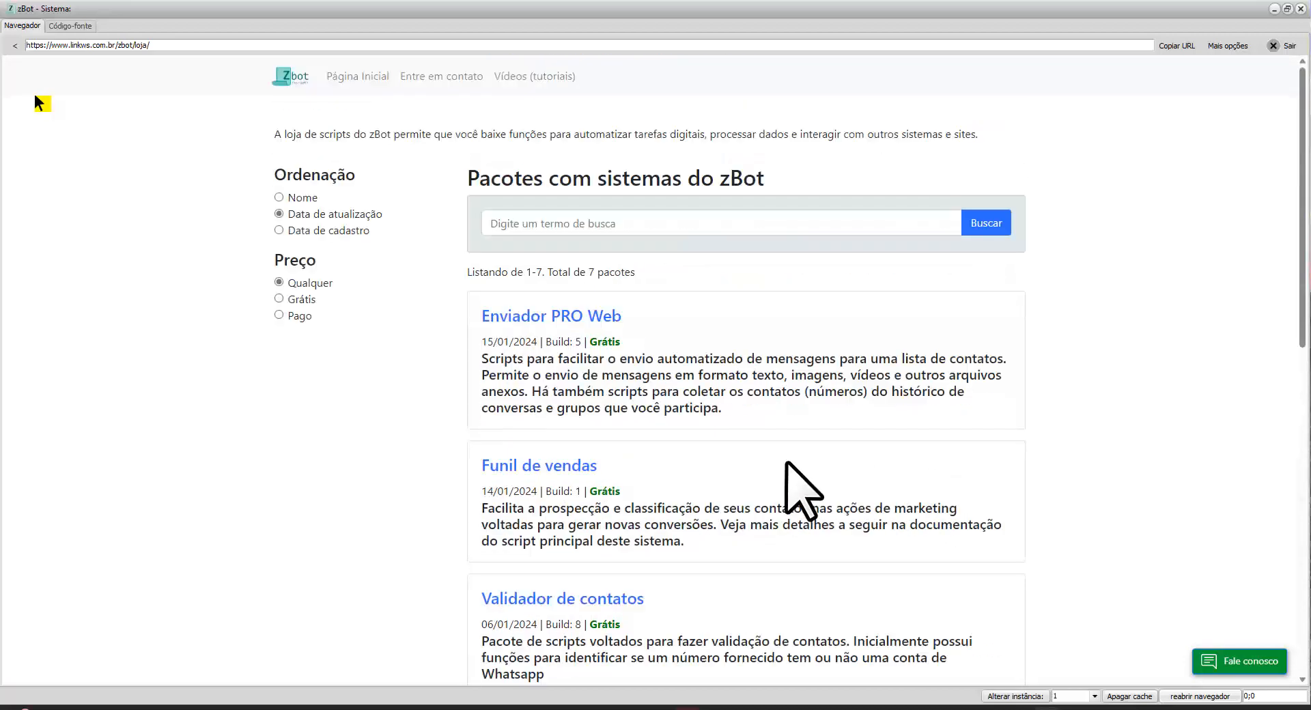
pyautogui.scroll(-2, 787, 463)
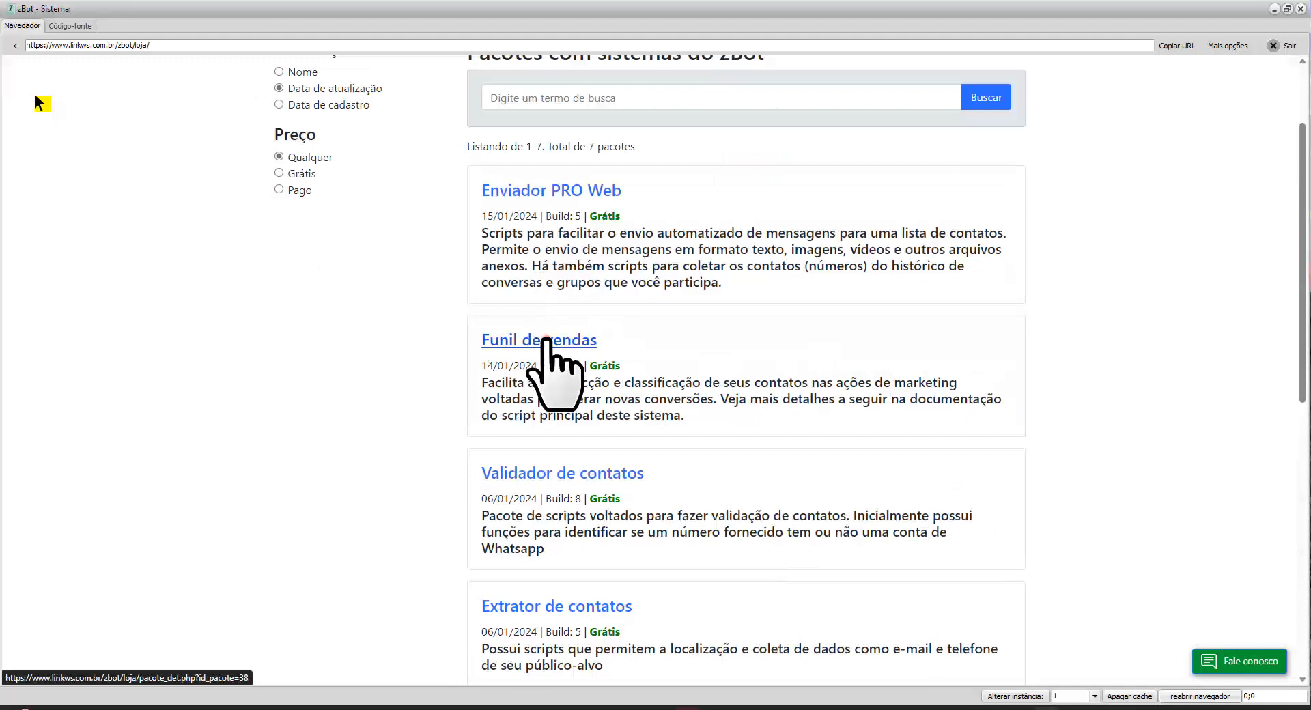
pyautogui.click(547, 333)
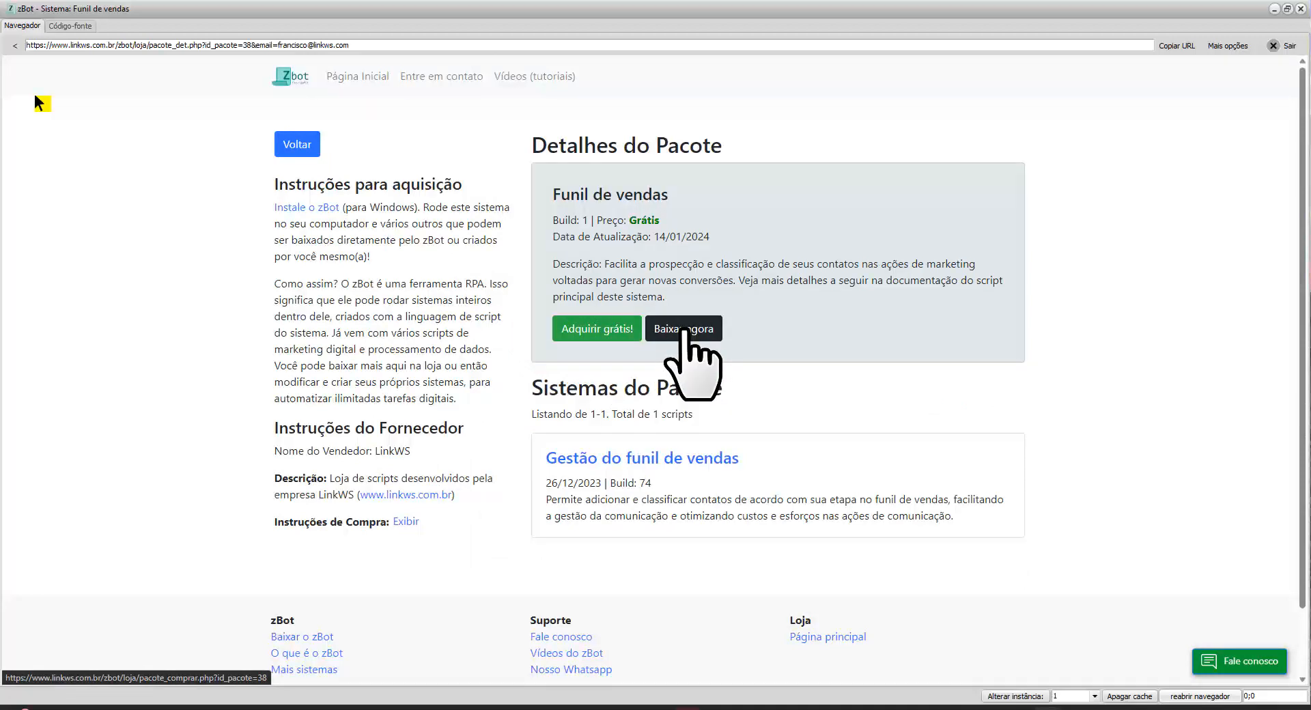
# - Download the package under the name "Funil de vendas 2" and select it in the package list
pyautogui.click(683, 327)
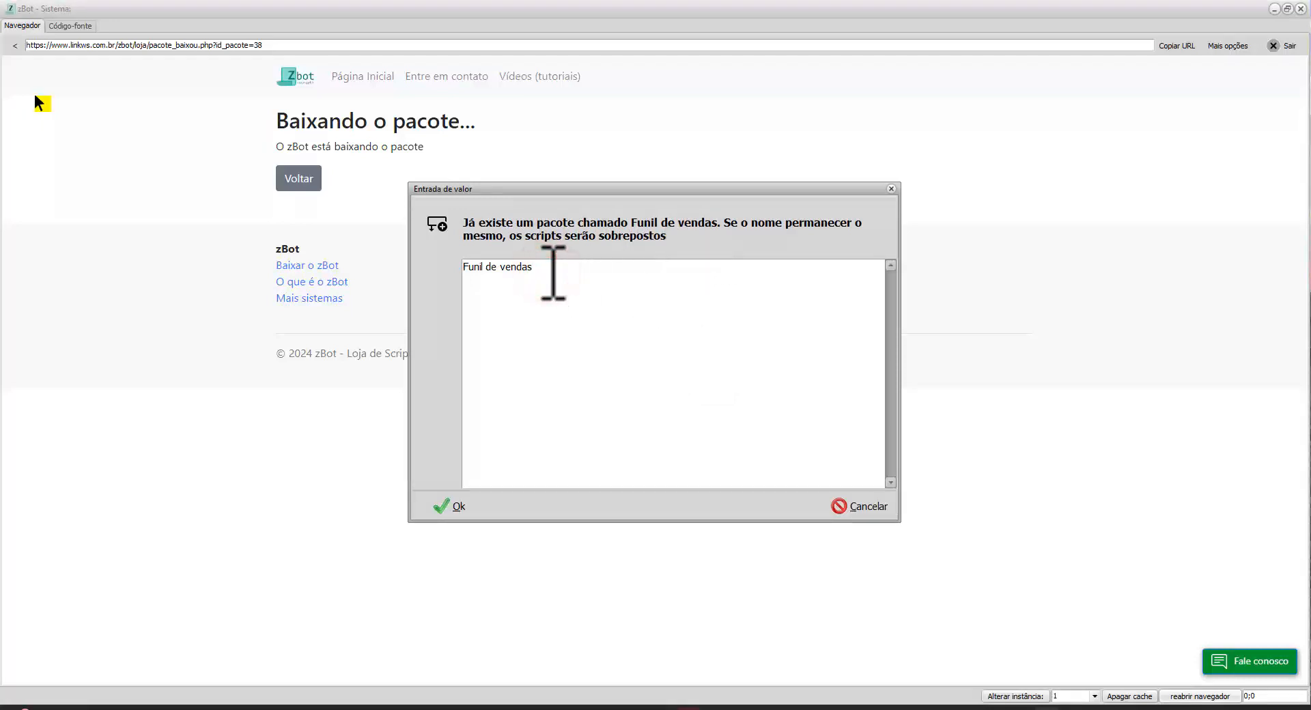
pyautogui.write('2')
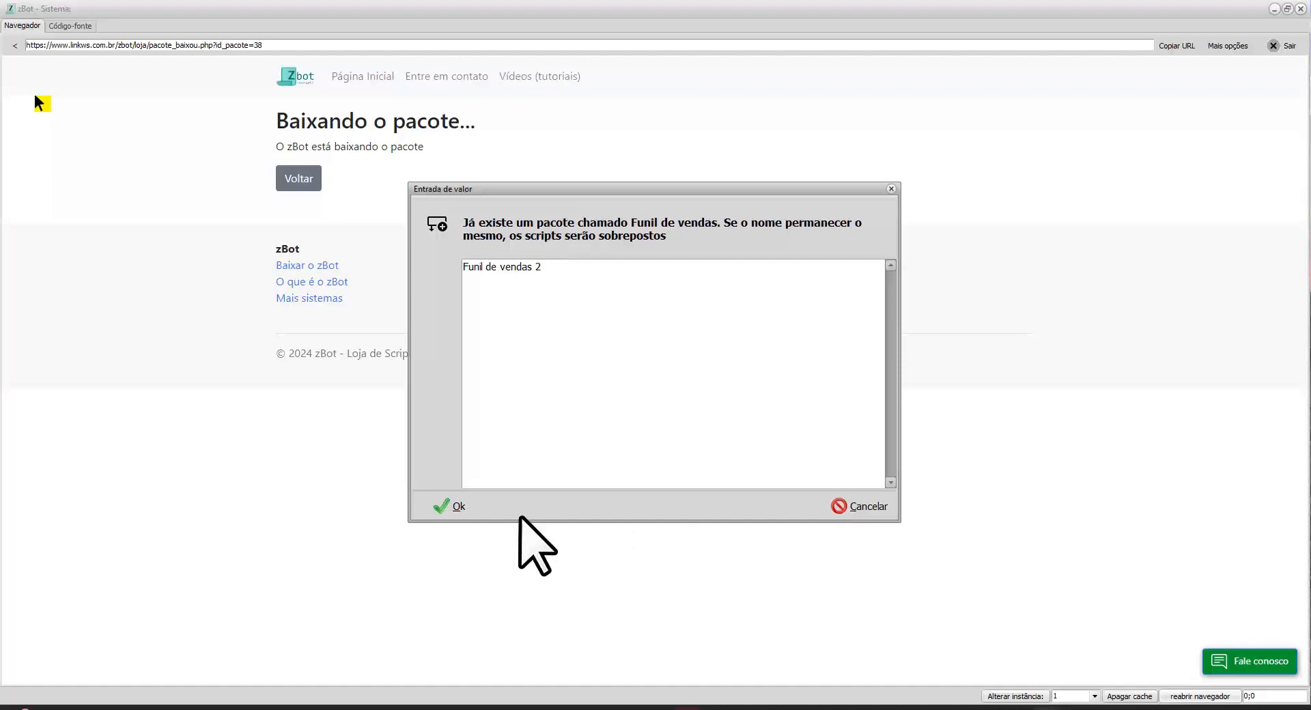
pyautogui.click(453, 504)
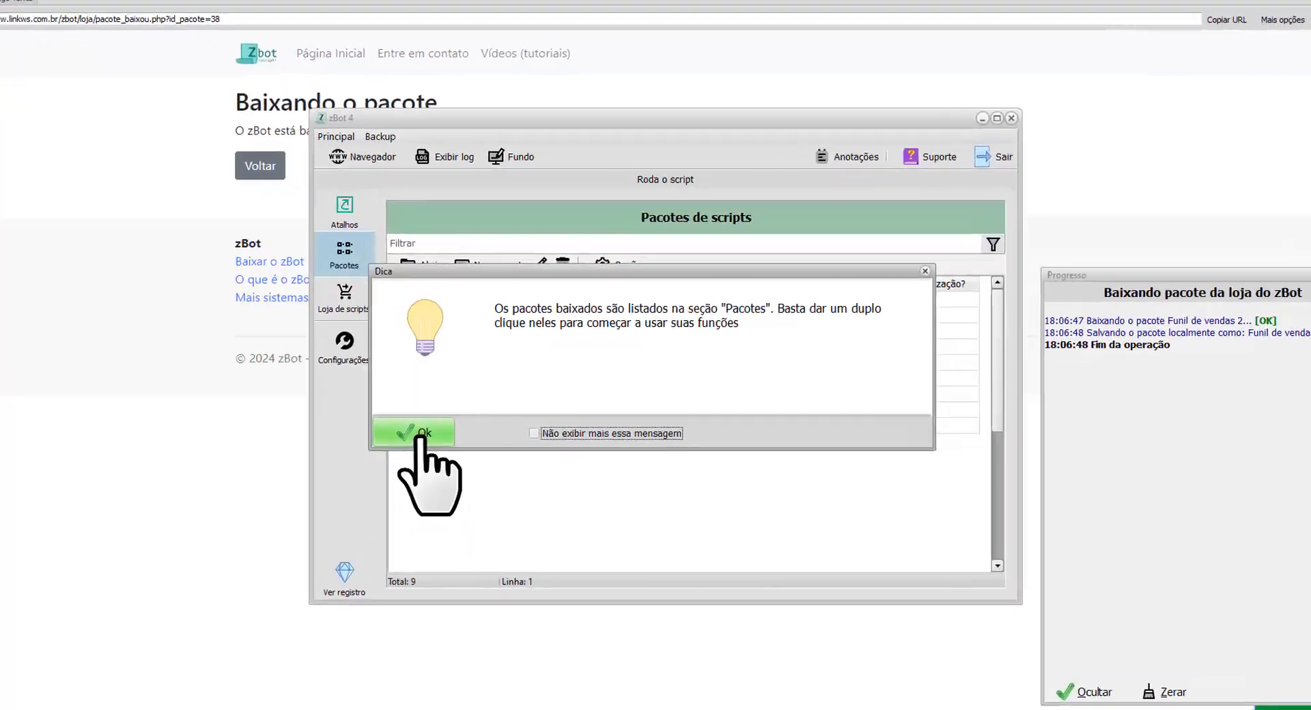
pyautogui.click(418, 437)
pyautogui.click(443, 391)
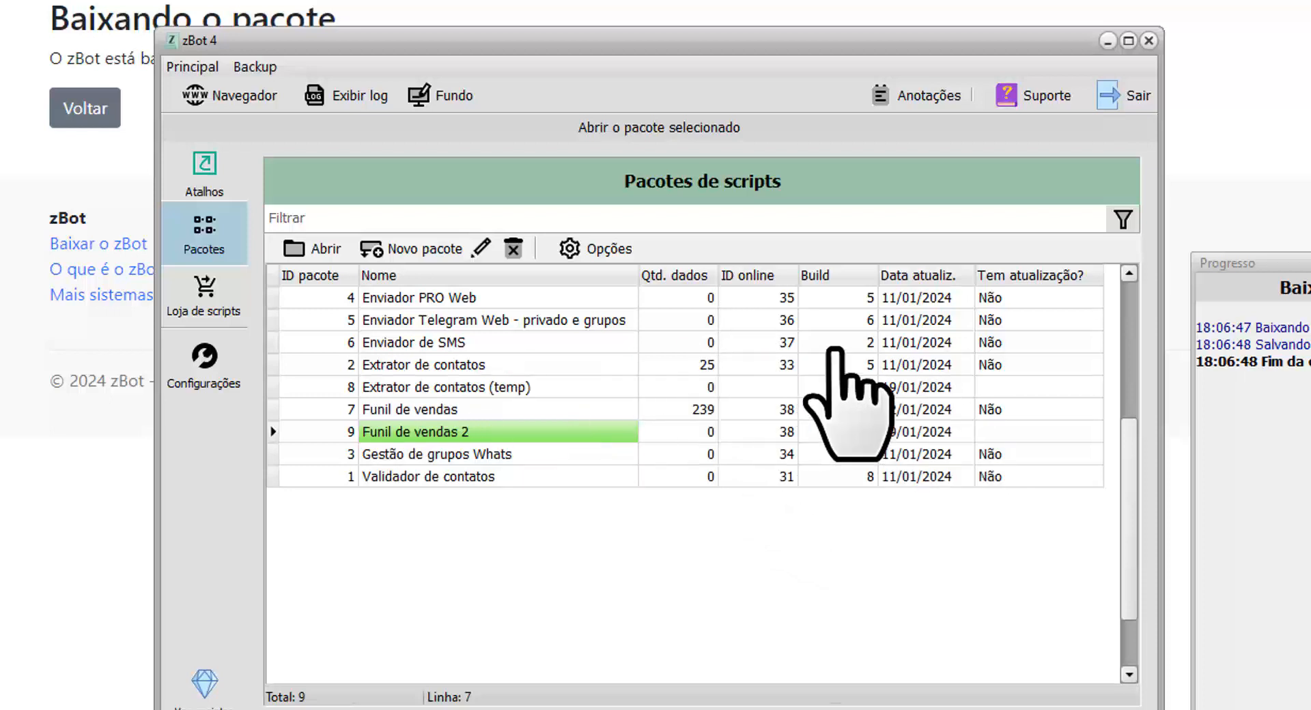
# - Select the Enviador de SMS package and update it online
pyautogui.click(984, 365)
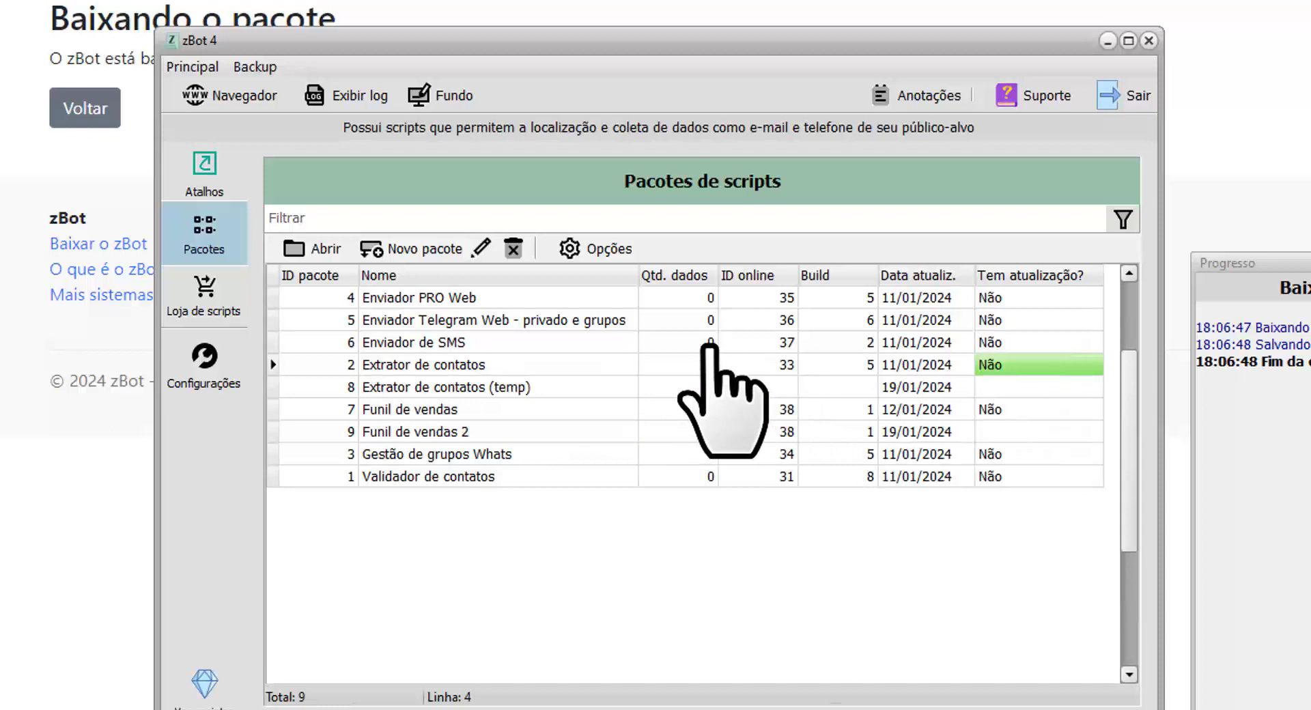
pyautogui.click(892, 343)
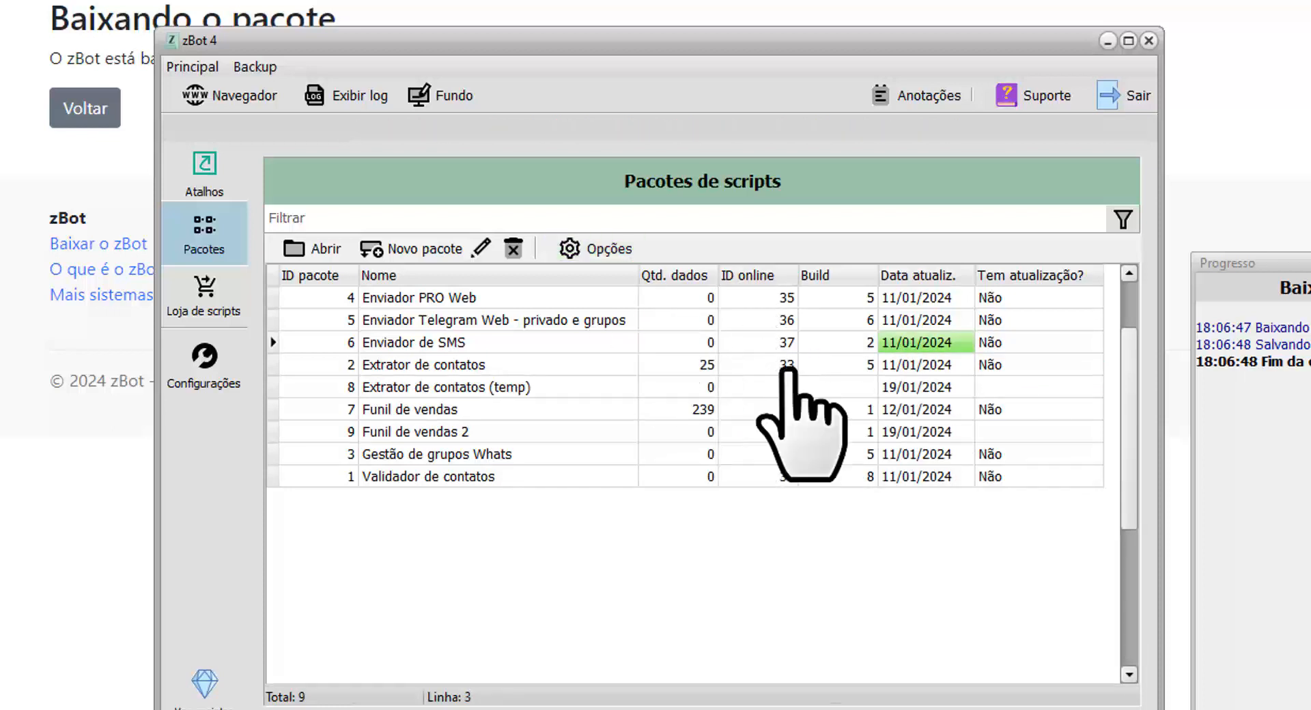
pyautogui.click(608, 246)
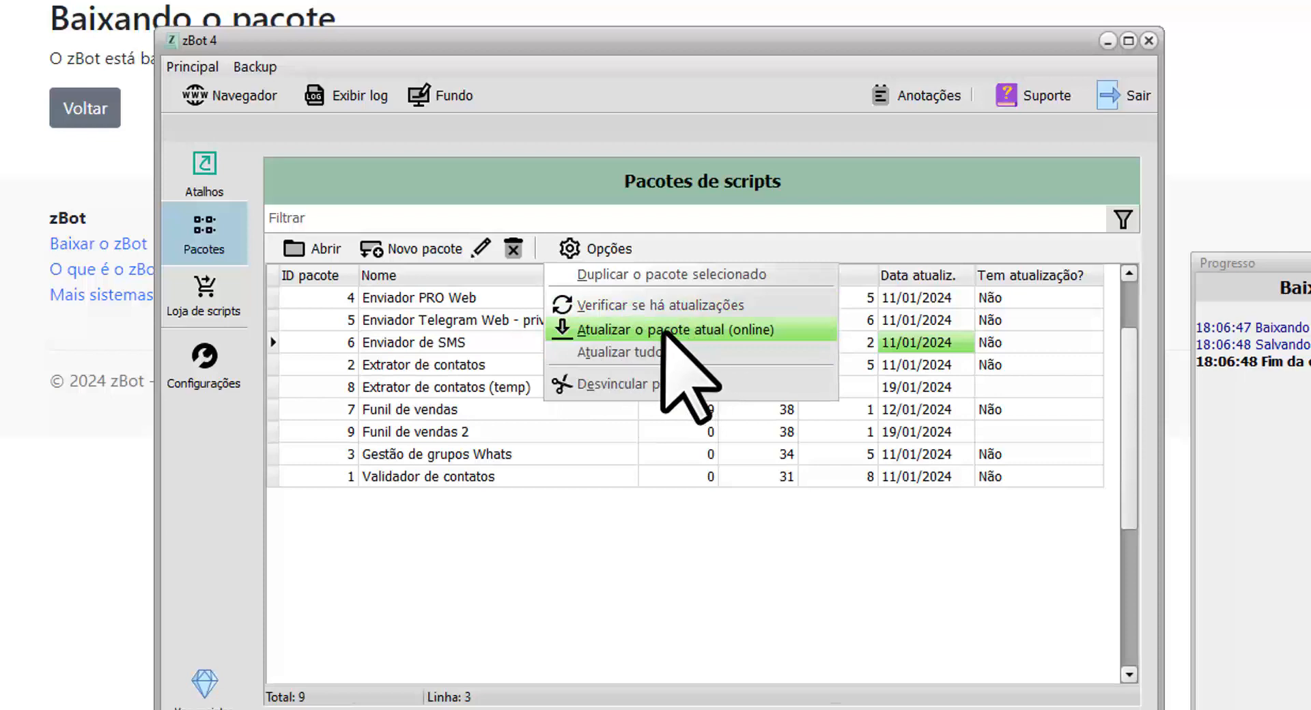
pyautogui.click(619, 328)
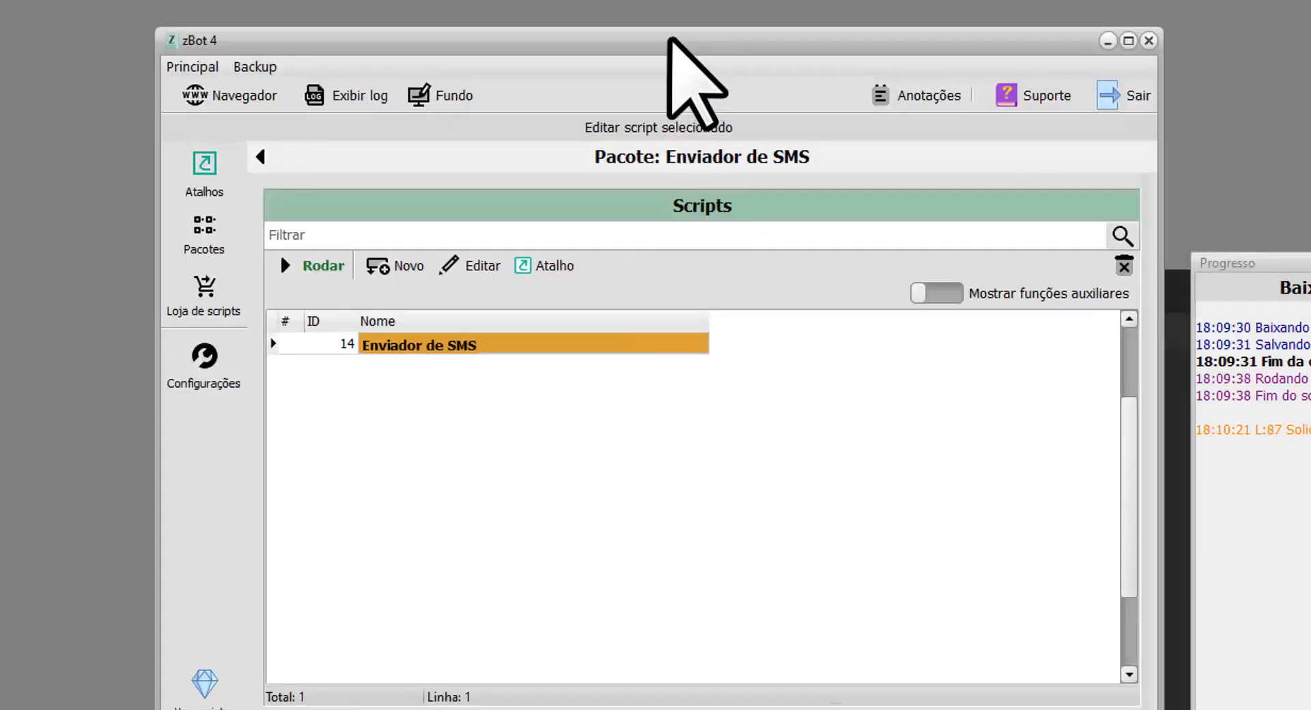
# - Move the zBot 4 window aside and display its support channels
pyautogui.moveTo(672, 42); pyautogui.dragTo(531, 2)
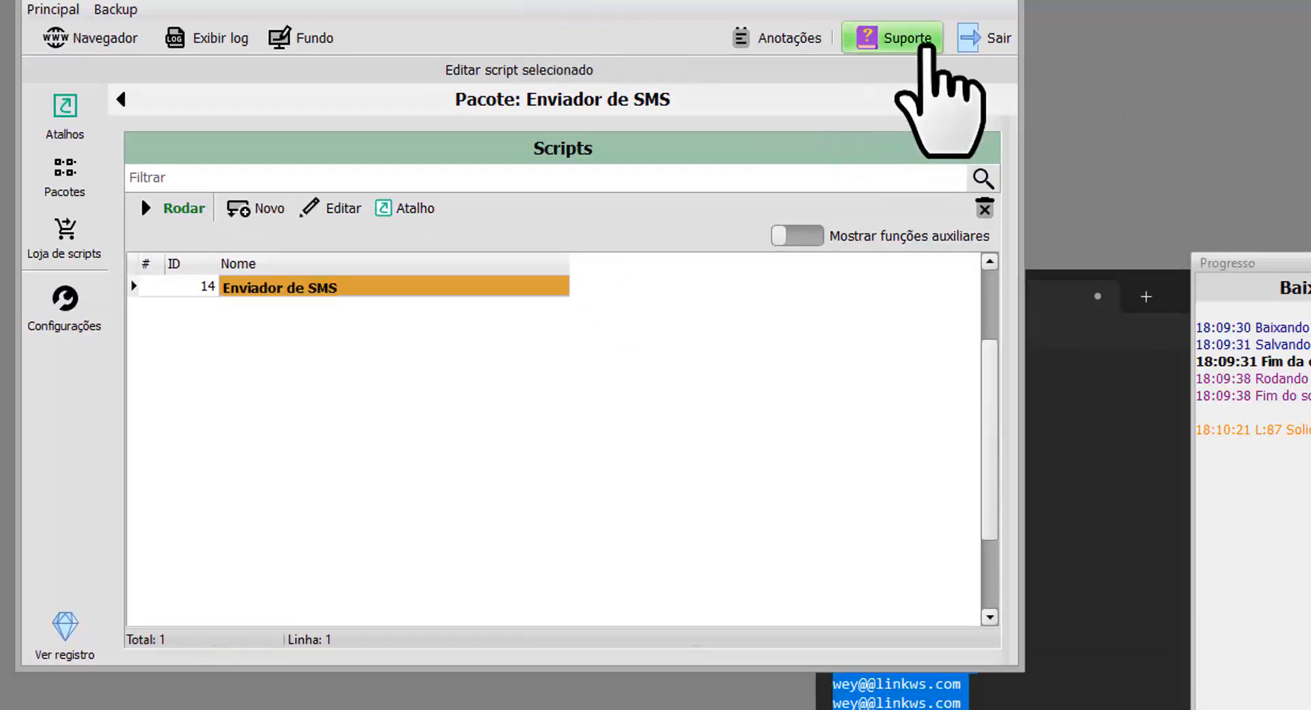
pyautogui.click(898, 35)
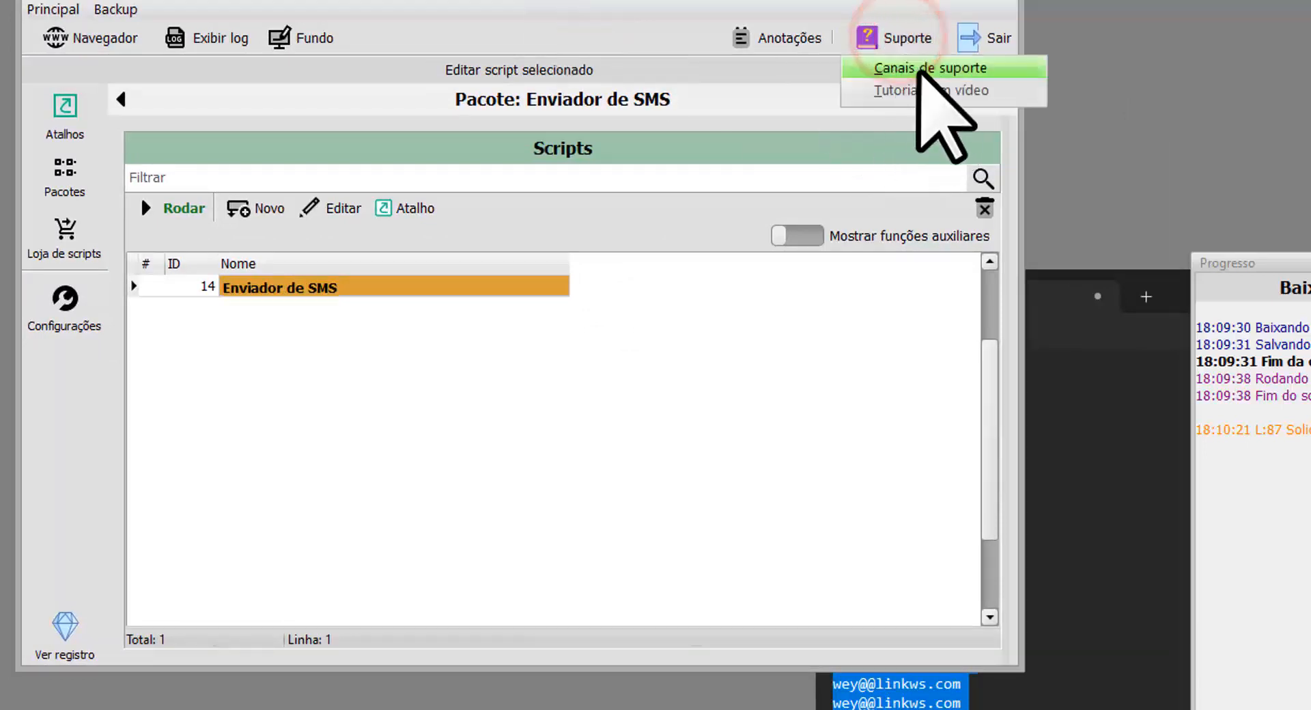
pyautogui.click(920, 66)
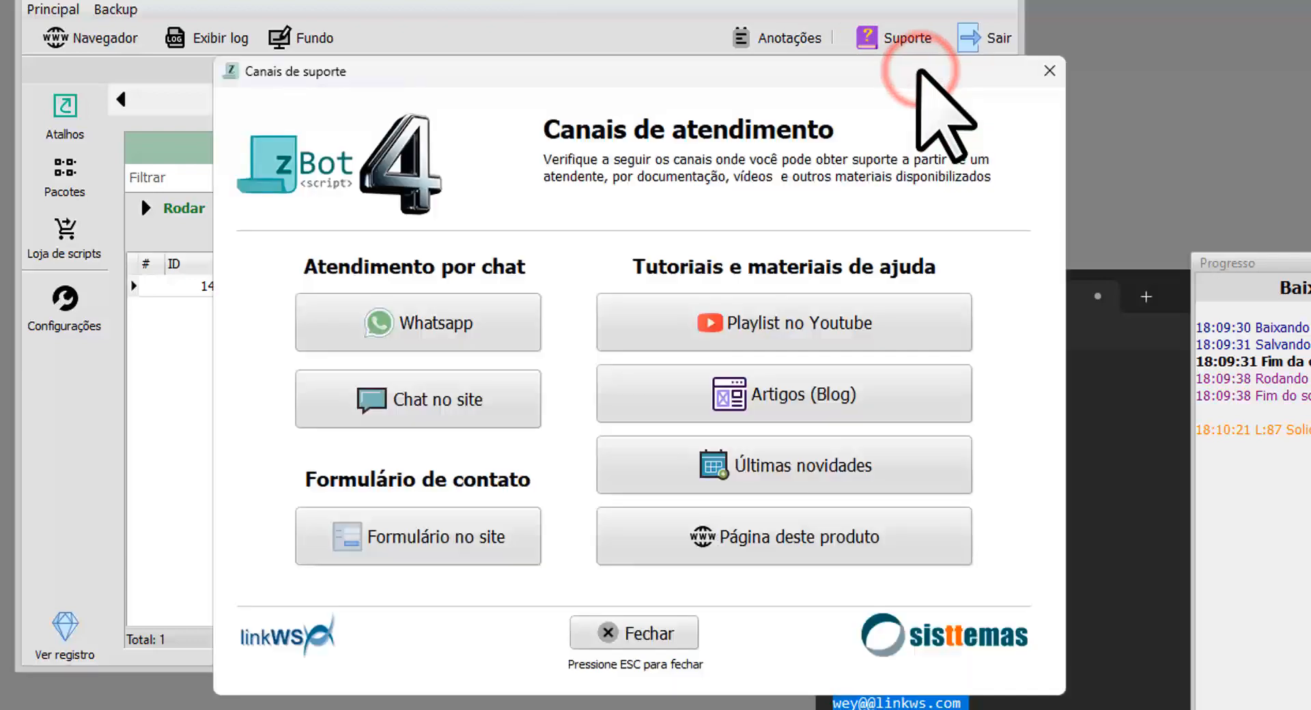